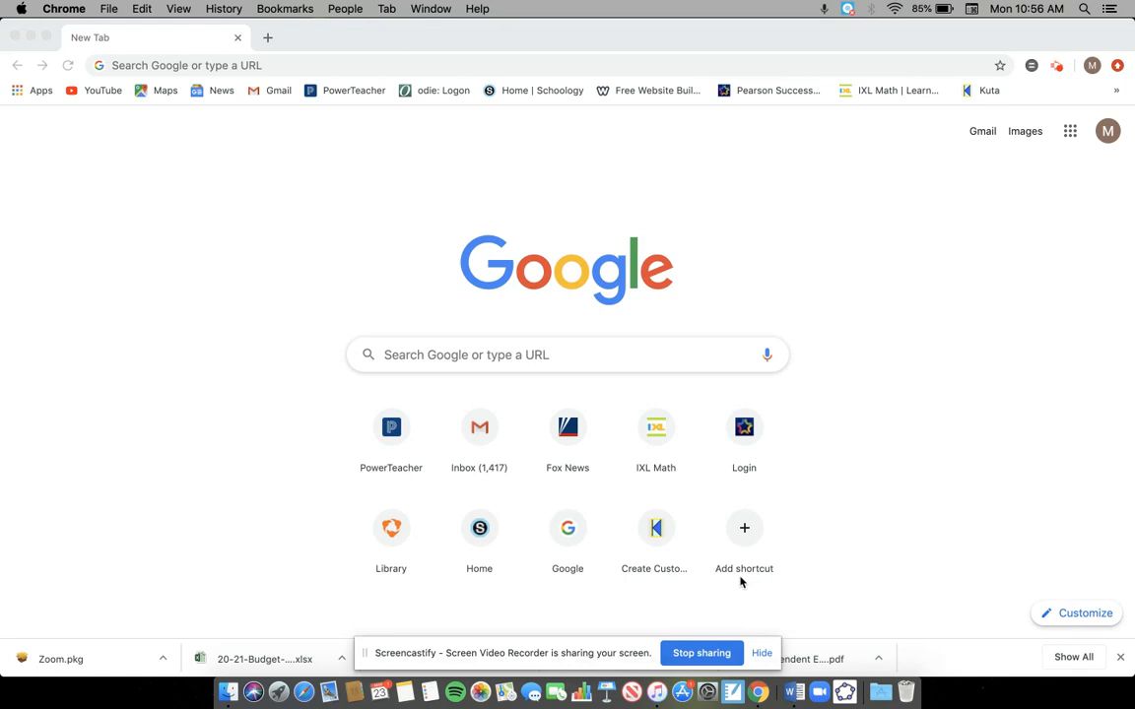
Step: Open GeoGebra Classic and switch it to the Geometry perspective
left_click(853, 695)
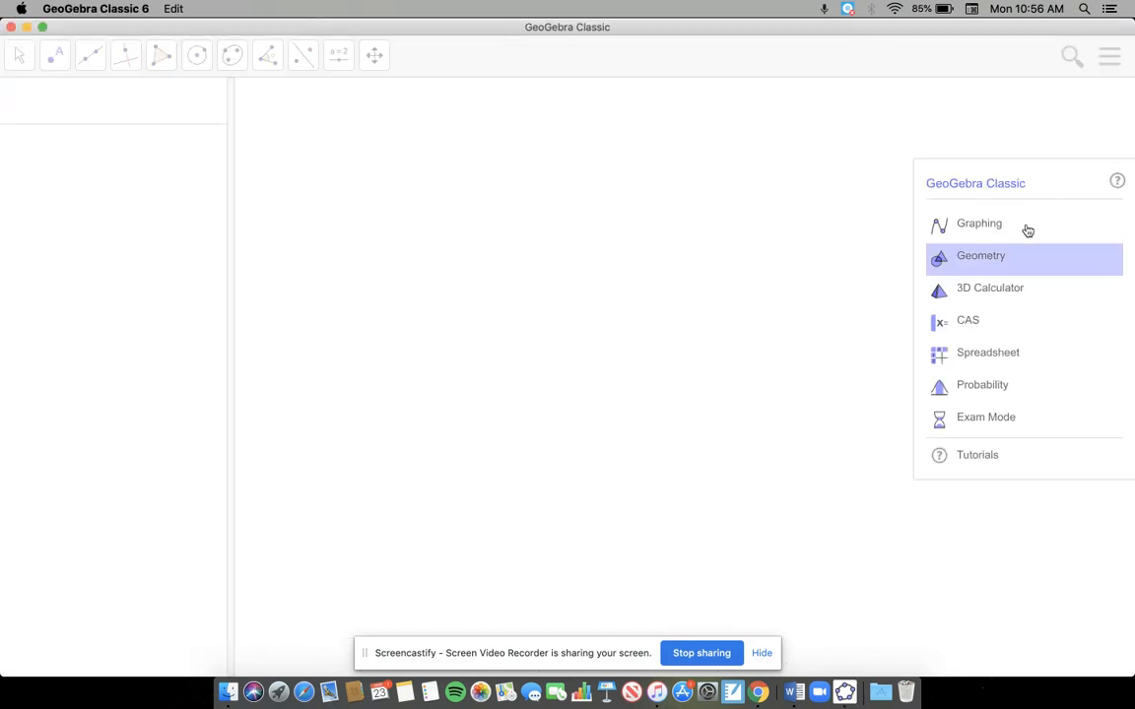
left_click(1005, 227)
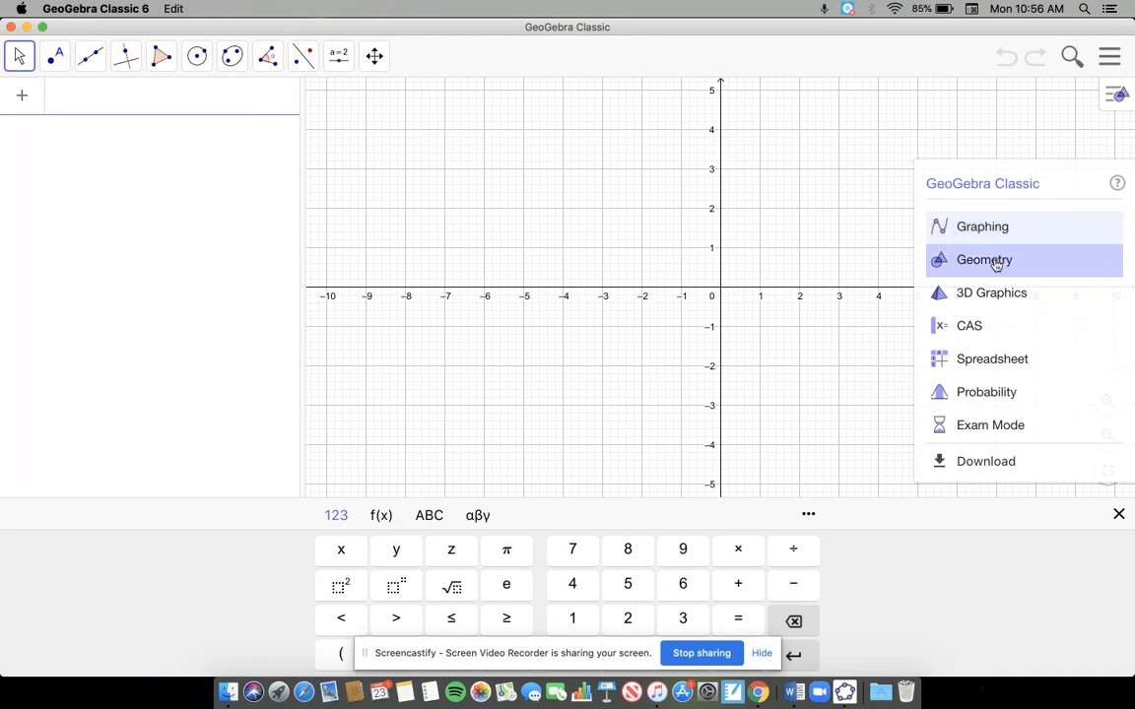
left_click(1000, 261)
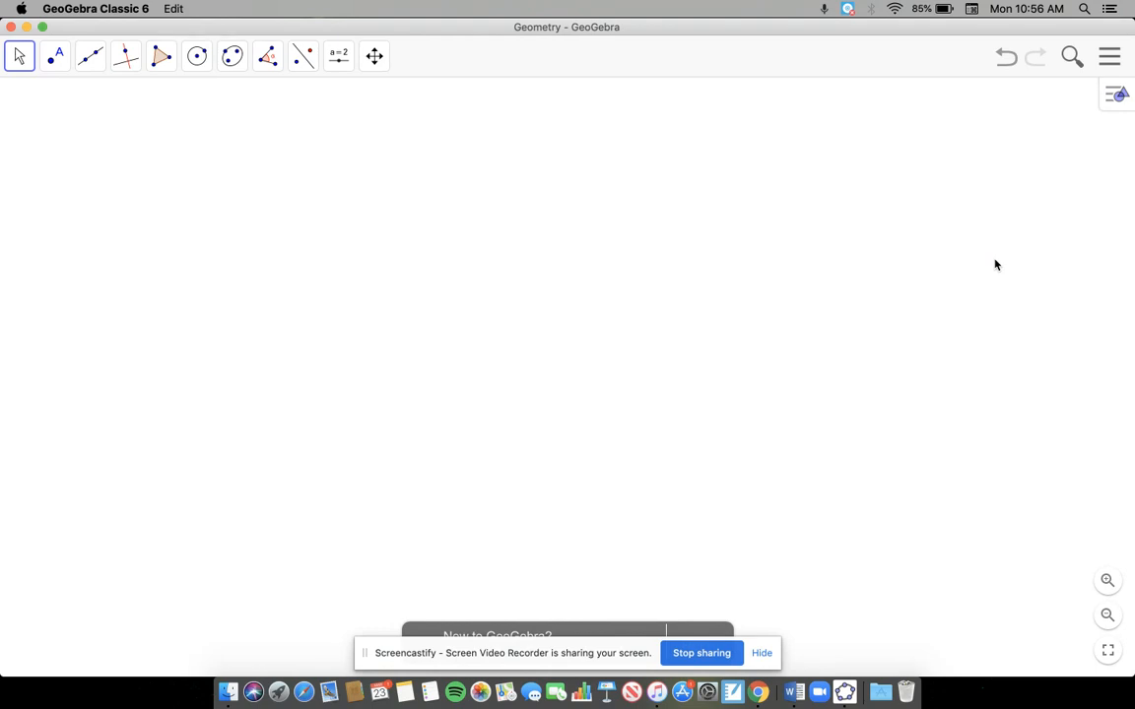
left_click(56, 59)
left_click(87, 63)
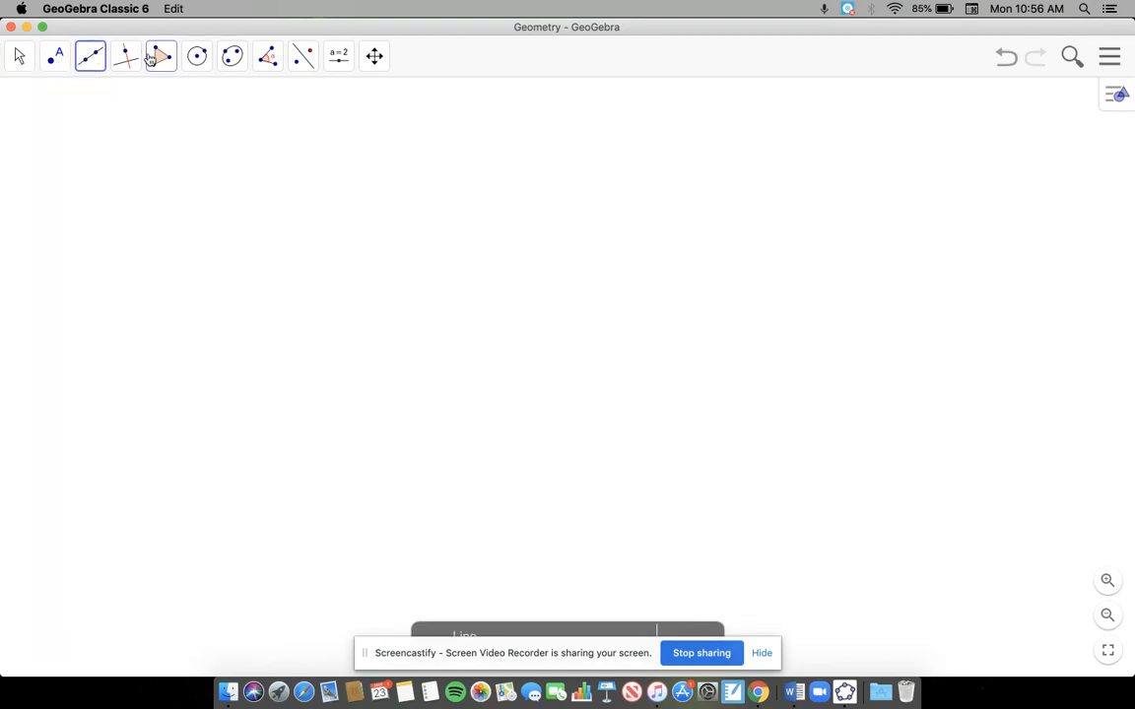
left_click(125, 60)
left_click(96, 69)
mouse_move(130, 69)
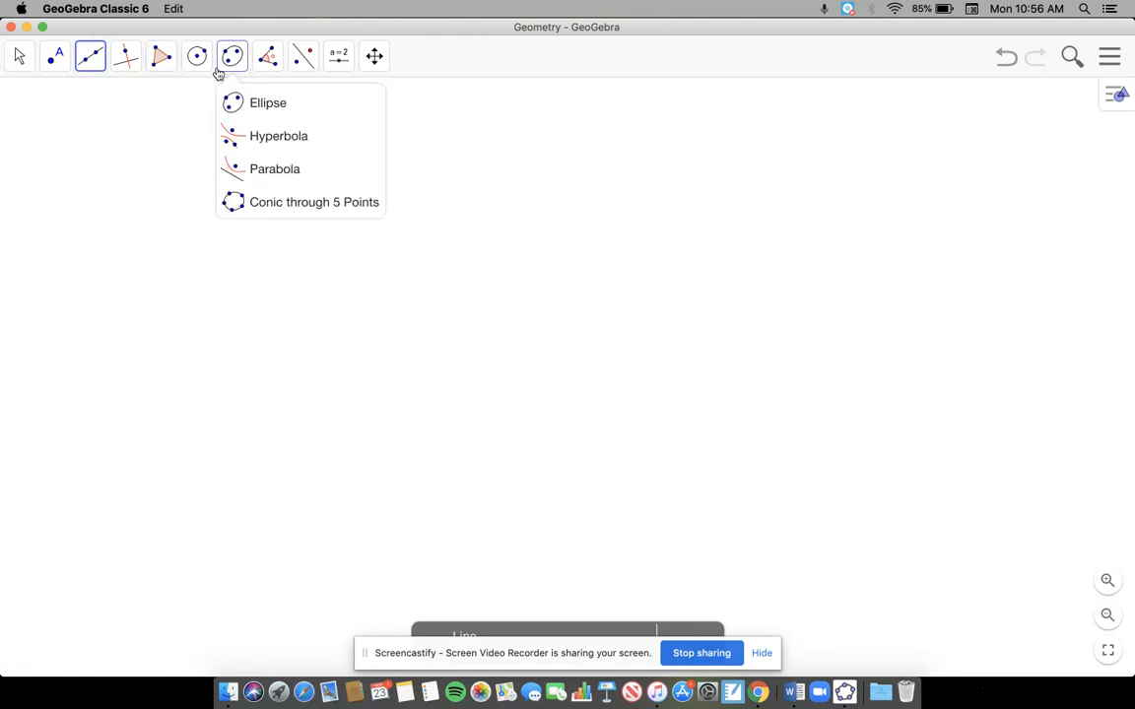
mouse_move(374, 65)
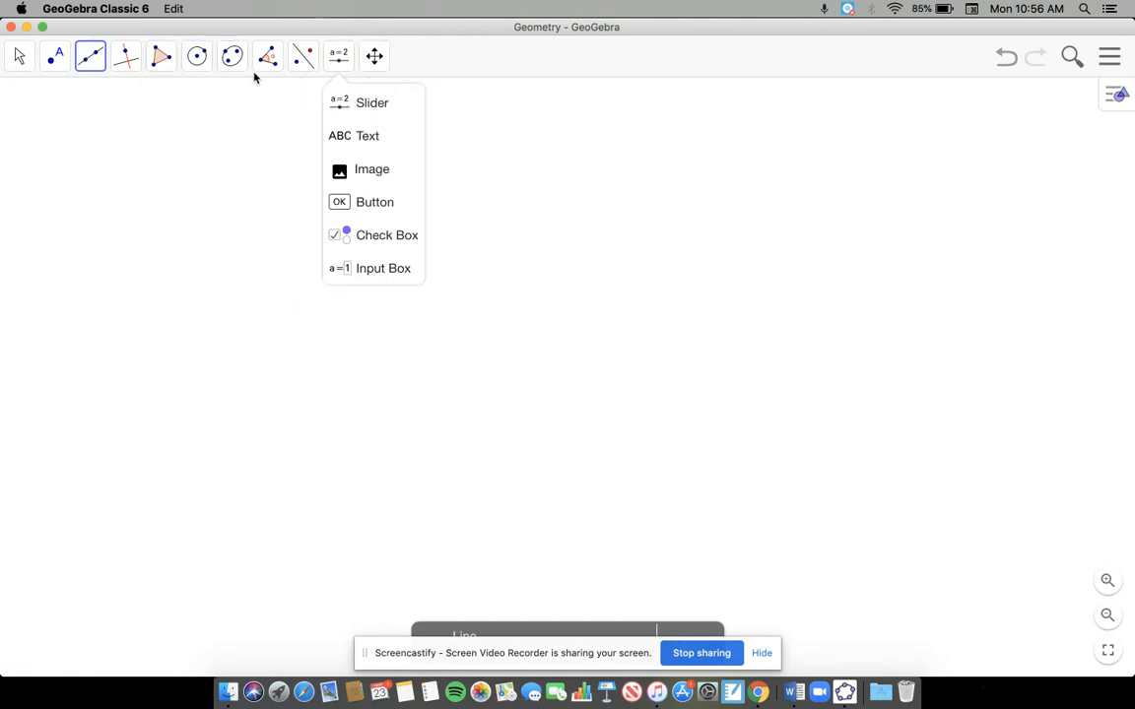
mouse_move(264, 67)
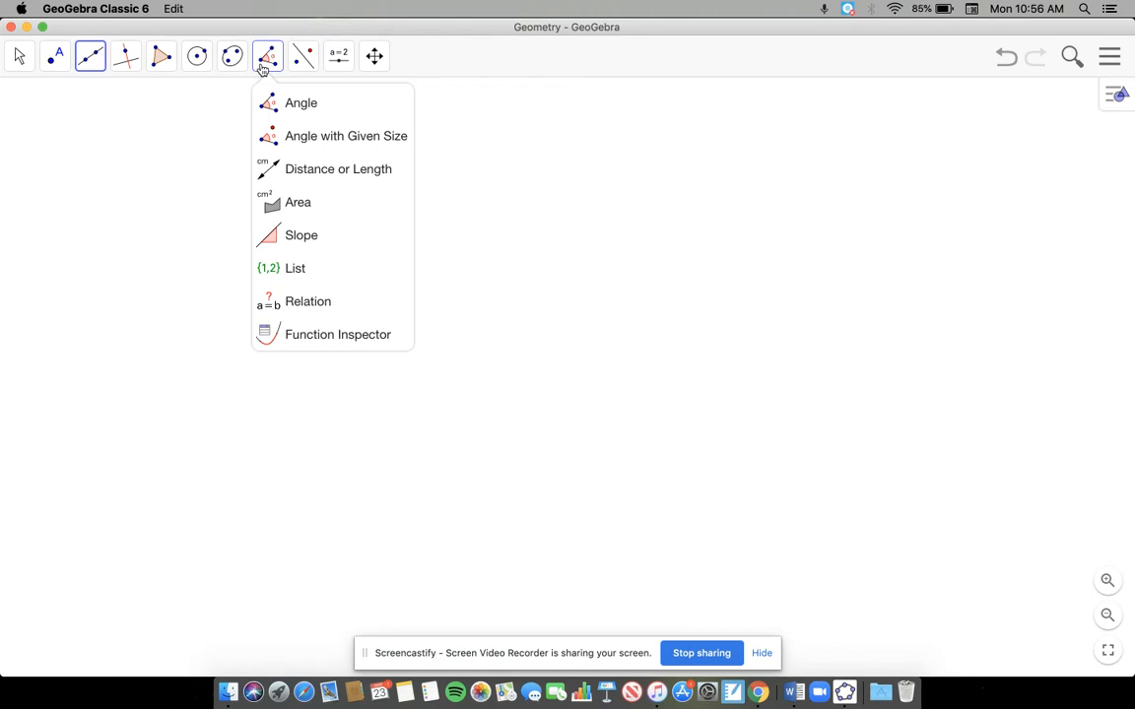
Step: Draw a square near the upper-left of the canvas as a regular polygon with 4 vertices
mouse_move(162, 58)
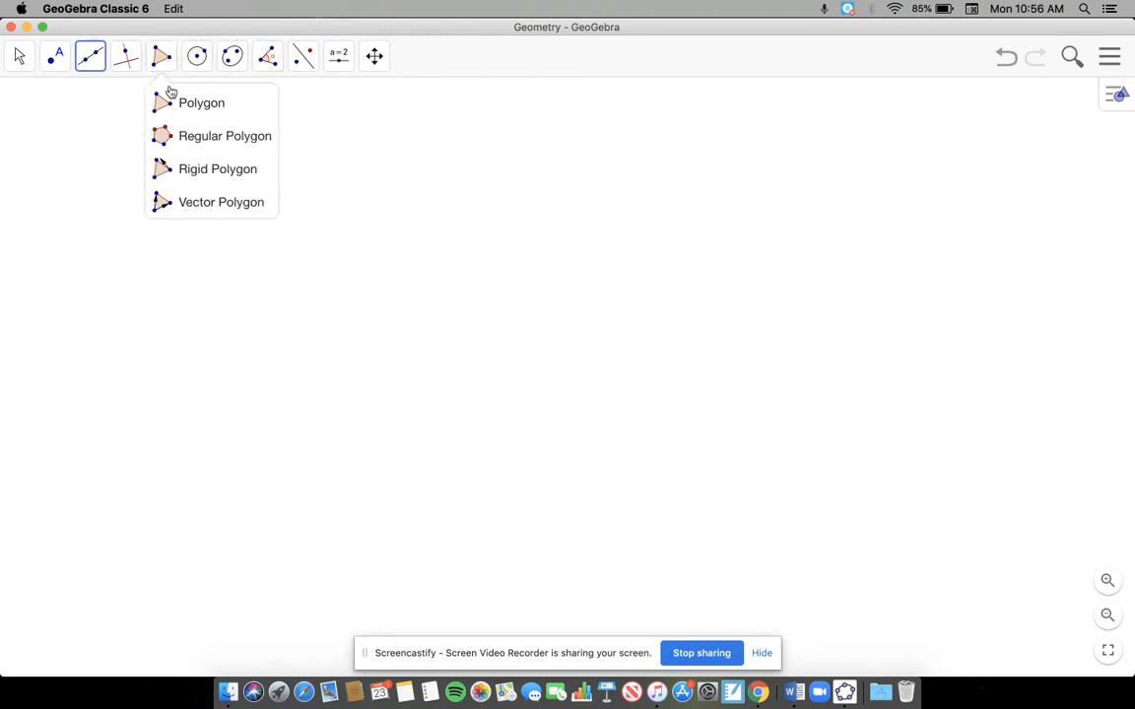
left_click(181, 136)
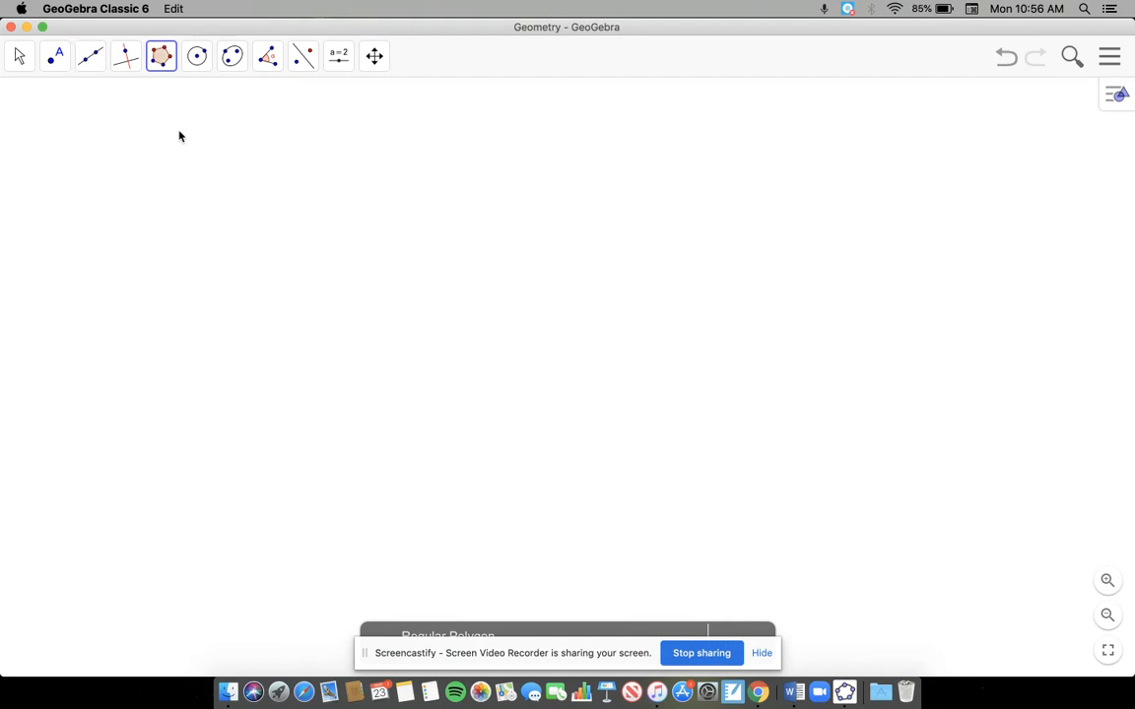
left_click(145, 132)
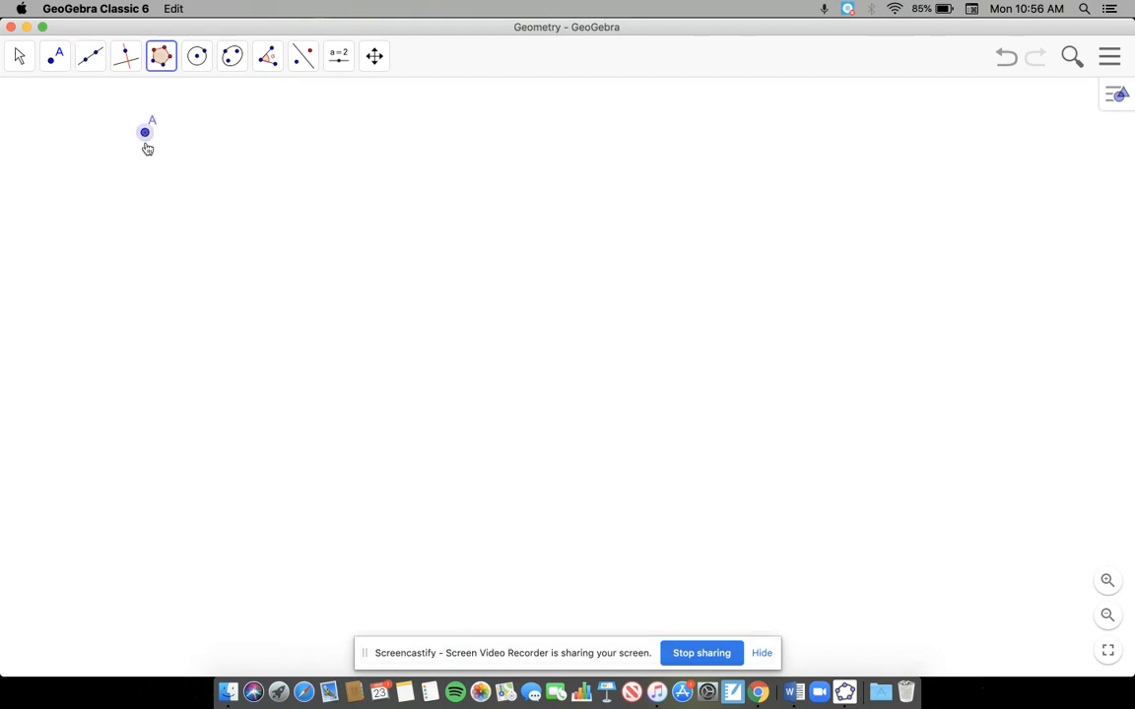
left_click(148, 242)
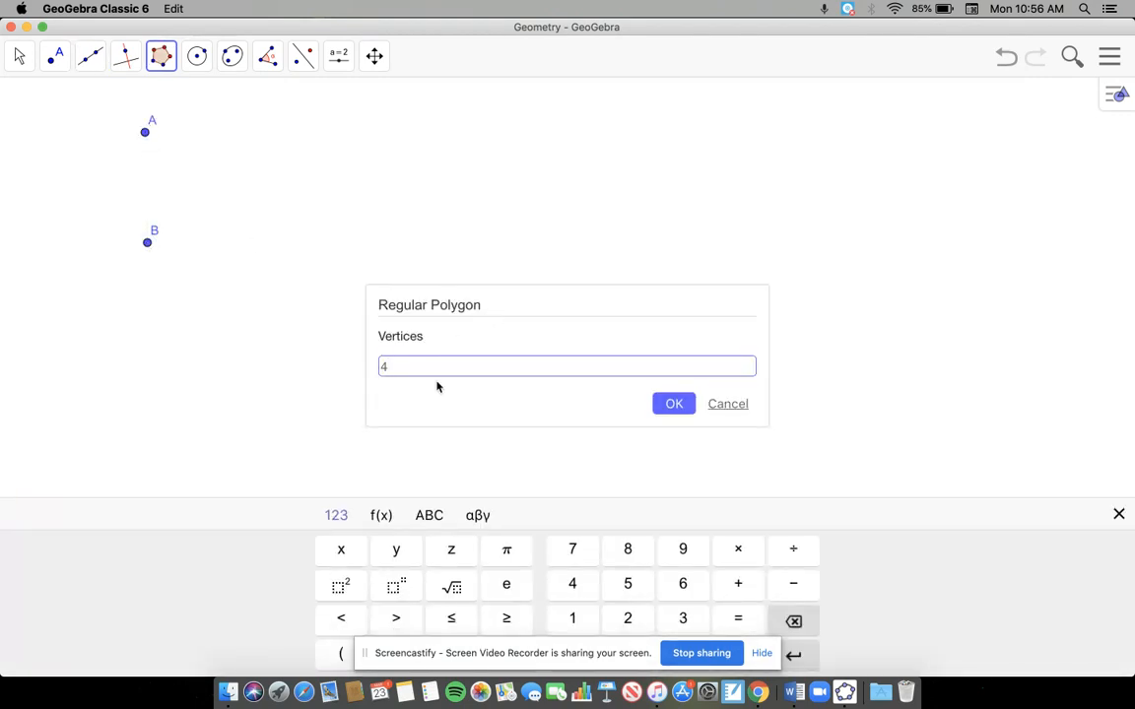
key("Return")
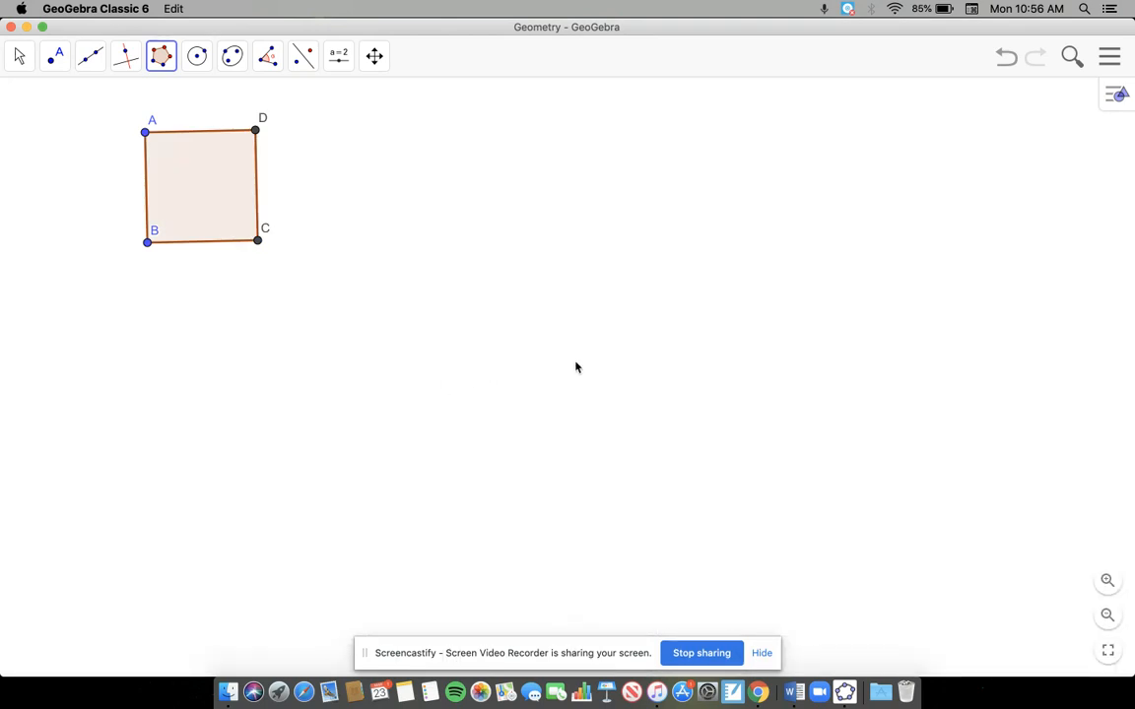
left_click(148, 243)
left_click(121, 316)
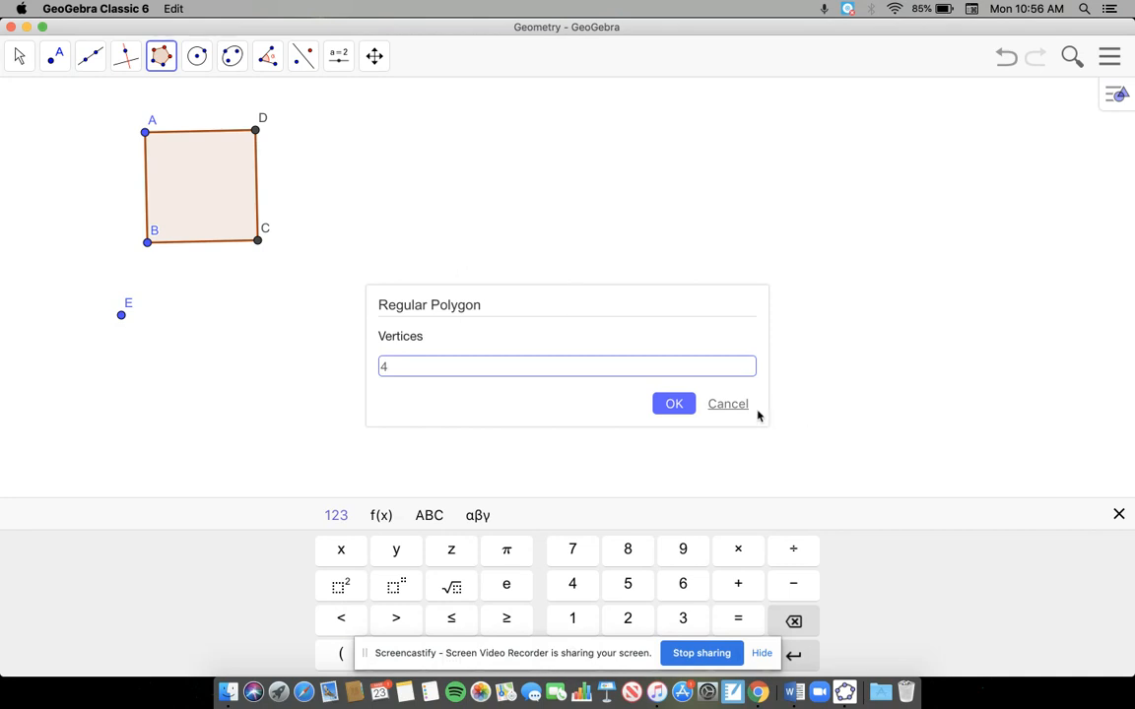
left_click(725, 404)
Step: Move vertex B and the whole square so that it sits slightly smaller in the upper-left corner of the canvas
left_click(20, 56)
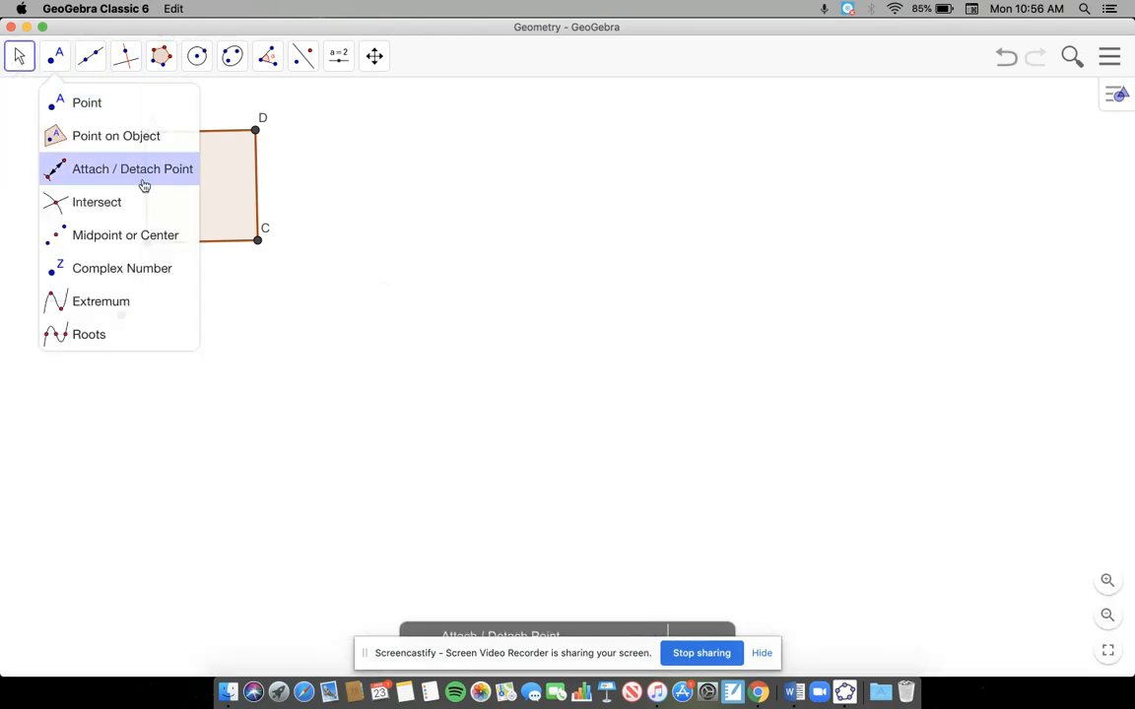
left_click(20, 56)
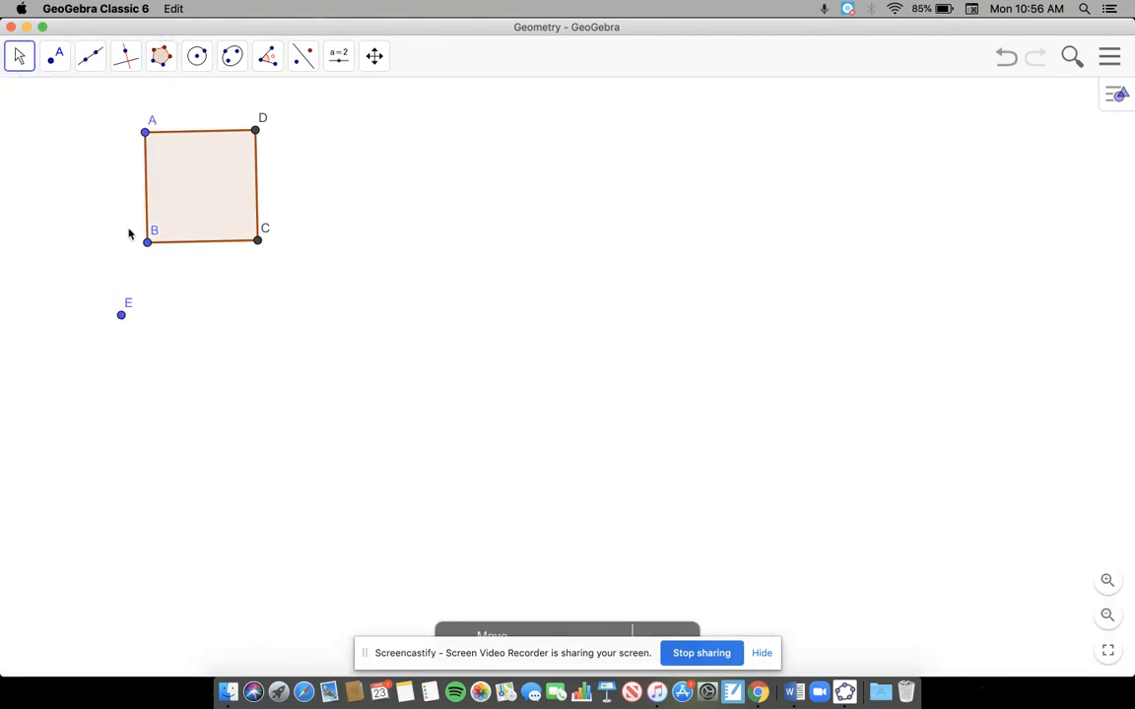
left_click_drag(147, 244, 152, 329)
left_click_drag(221, 258, 139, 229)
left_click_drag(70, 298, 68, 199)
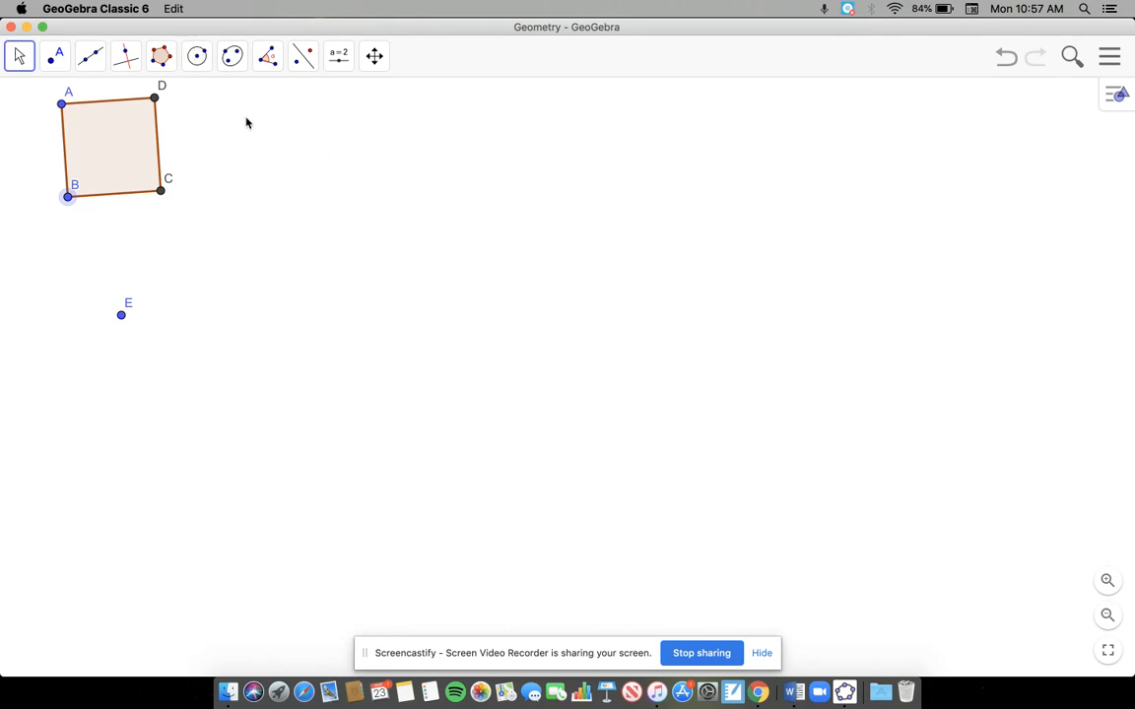
Step: Draw a nearly horizontal line through two new points across the middle of the canvas, below the square
left_click(88, 59)
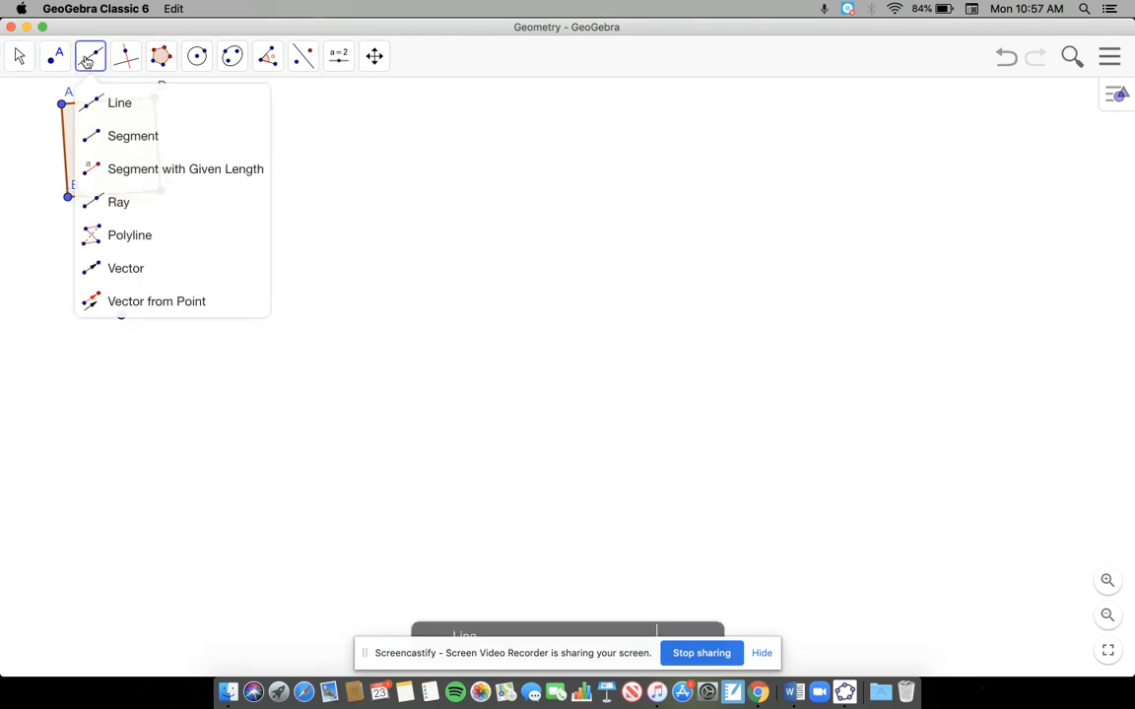
left_click(108, 102)
left_click(369, 386)
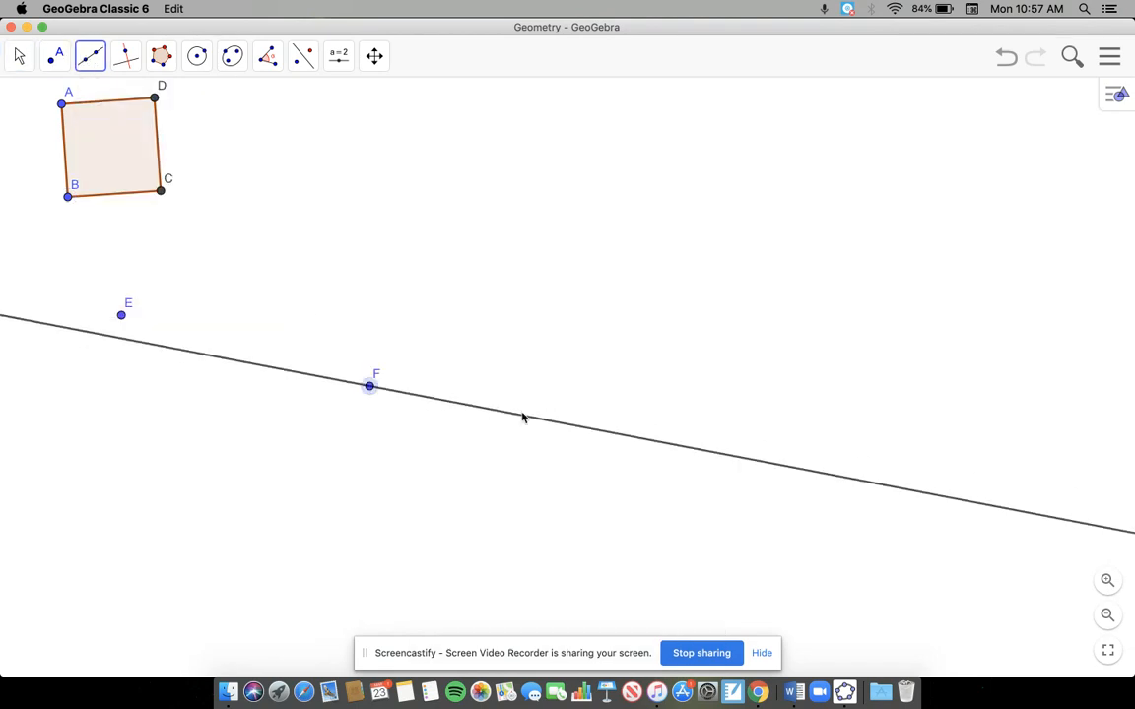
left_click(631, 391)
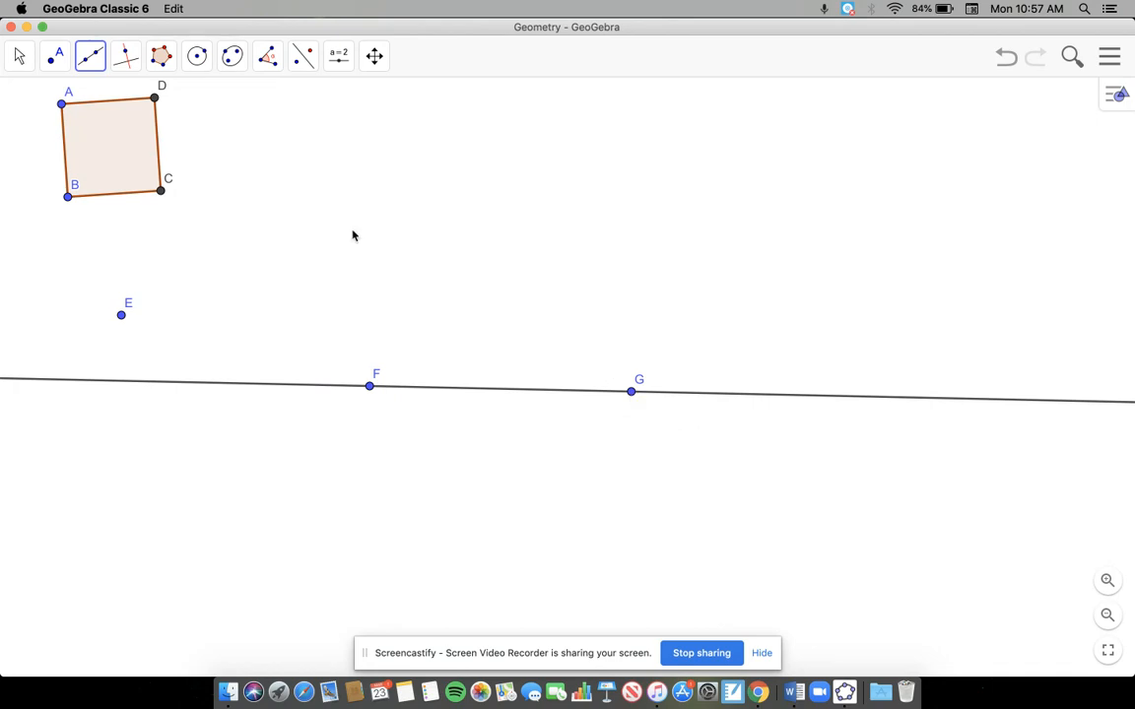
Step: Construct a line parallel to line FG through a new point above it
left_click(94, 57)
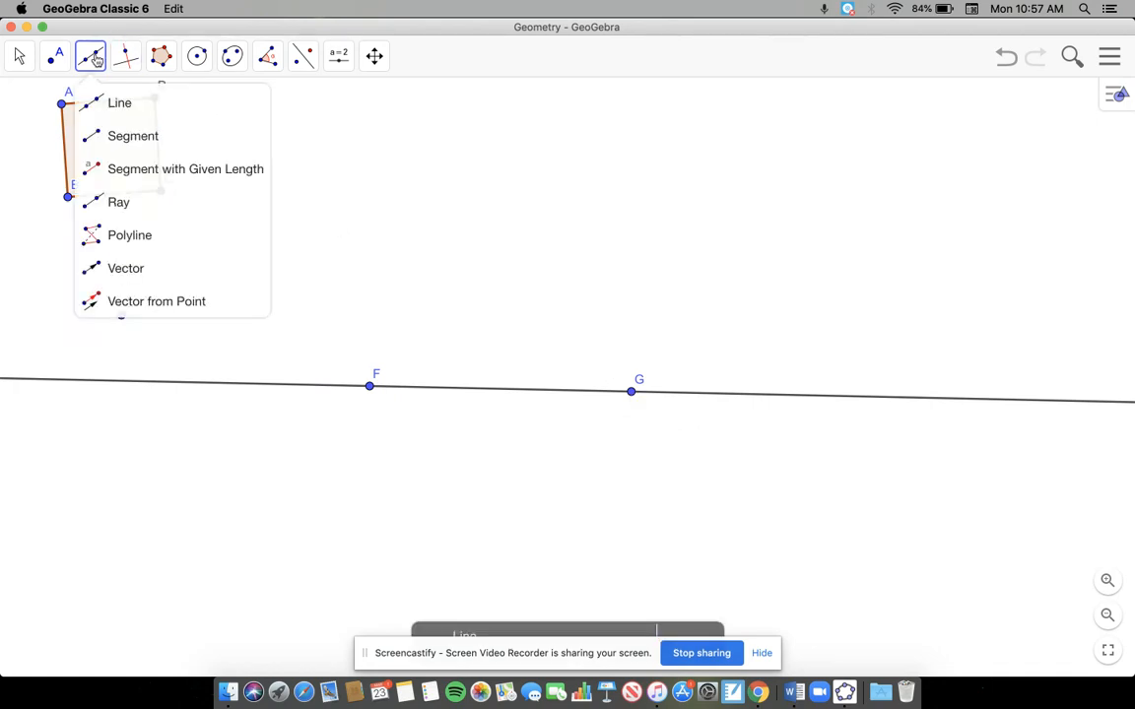
mouse_move(133, 69)
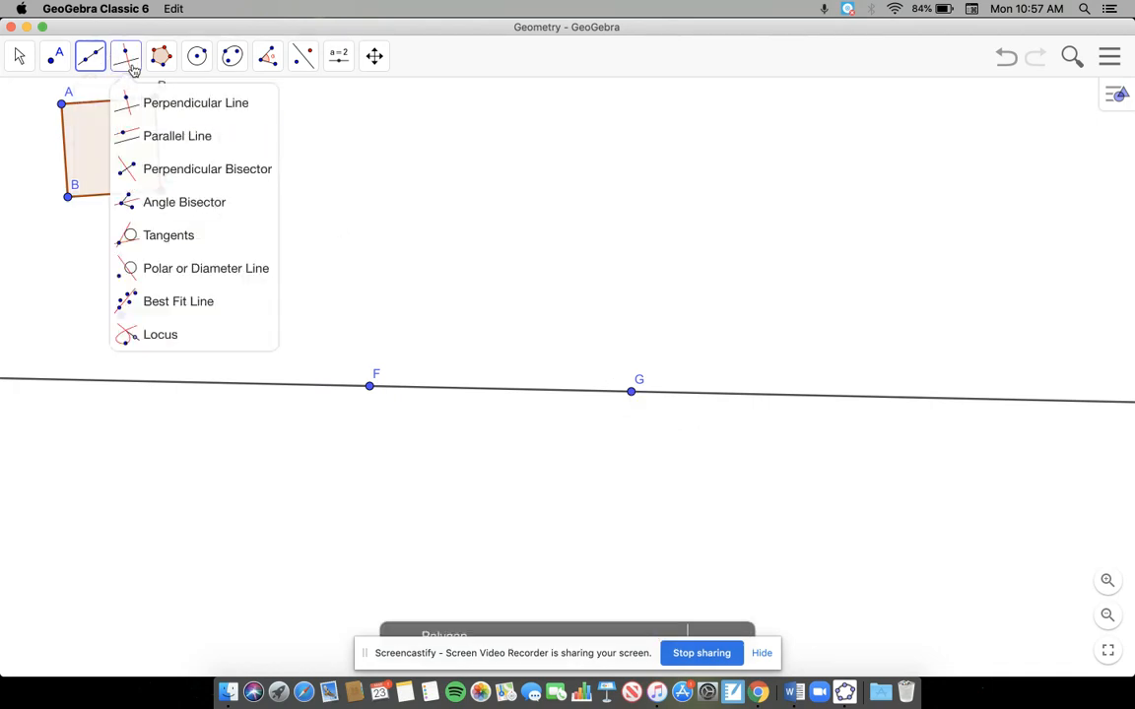
left_click(149, 137)
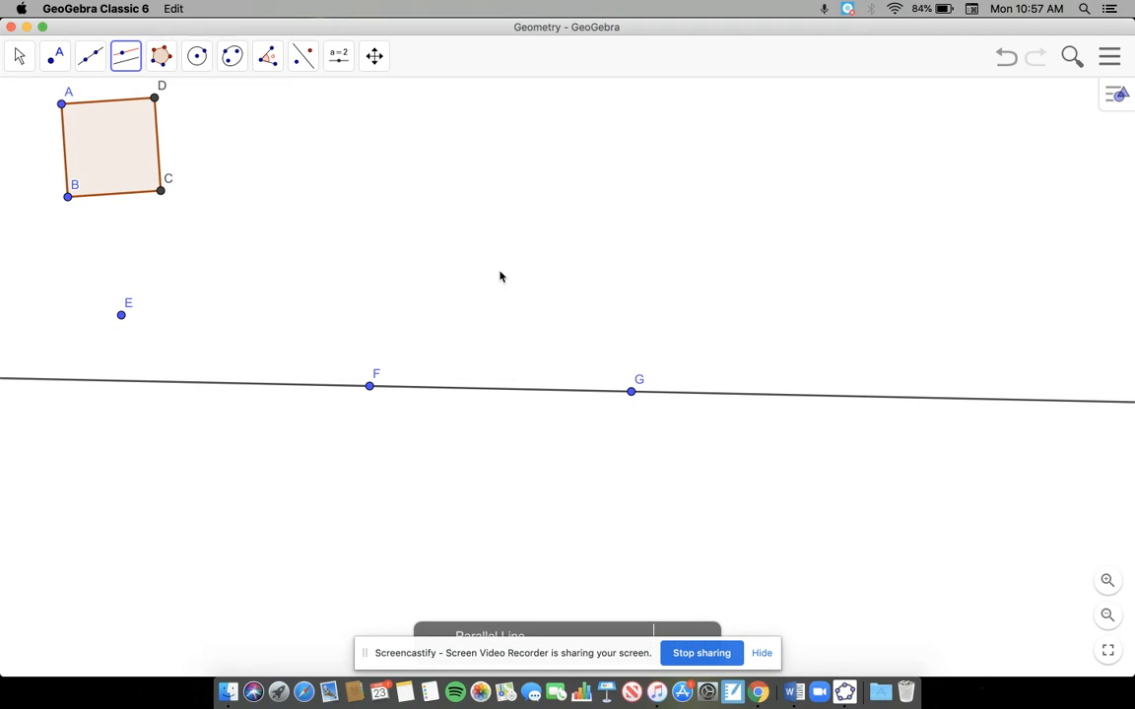
left_click(453, 393)
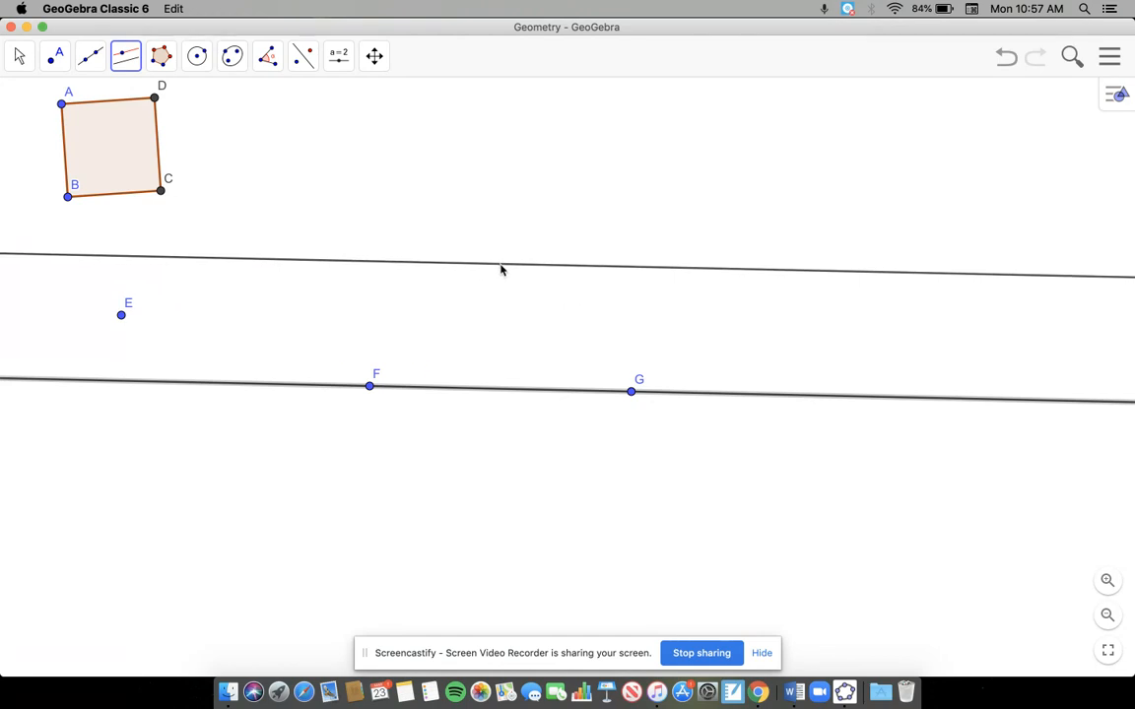
left_click(492, 283)
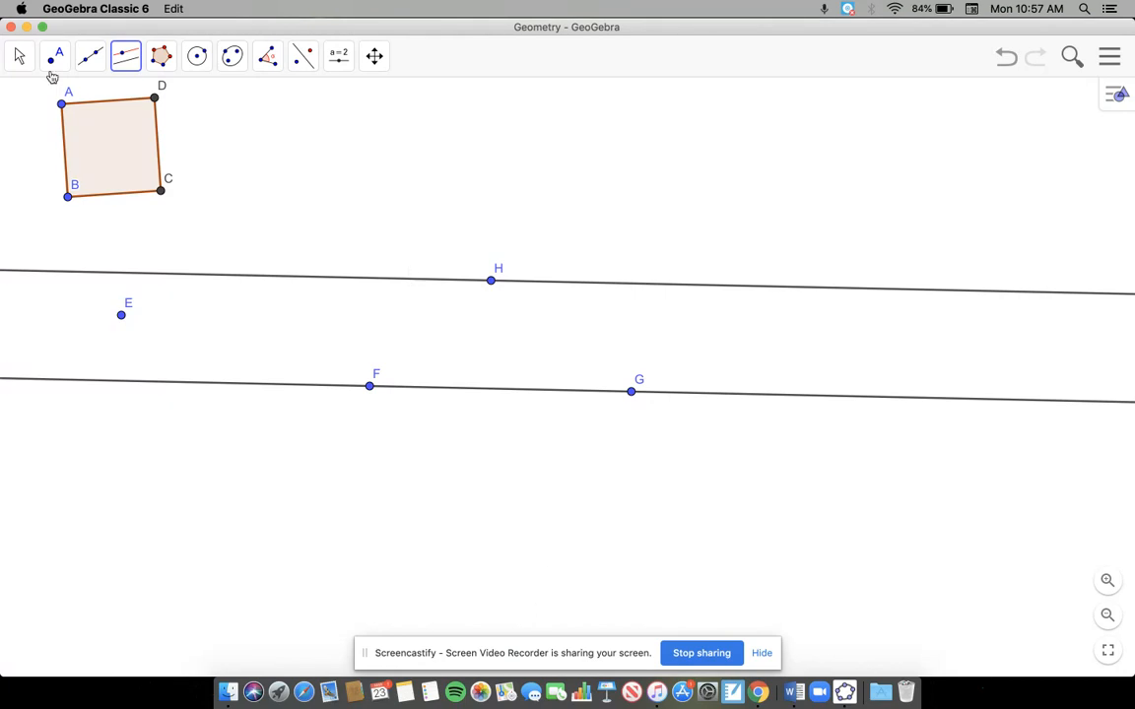
Step: Draw a slanted line that crosses both parallel lines, passing from above the upper one to below the lower one, left of point F
left_click(88, 61)
left_click(126, 106)
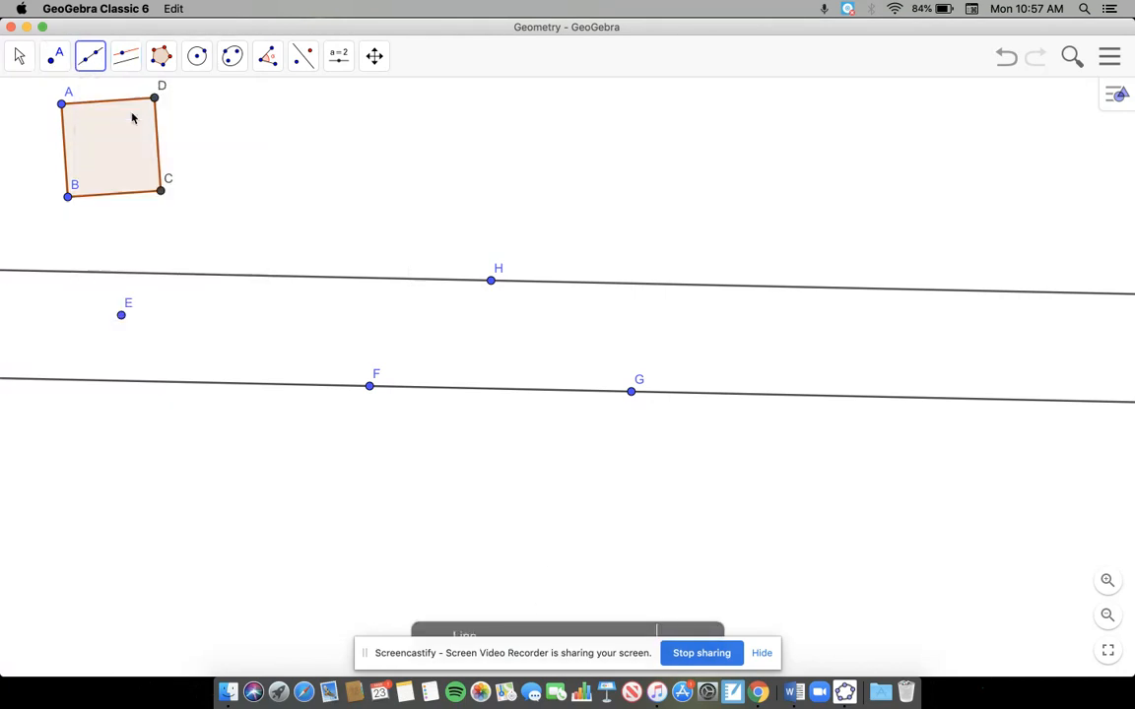
left_click(333, 168)
left_click(257, 476)
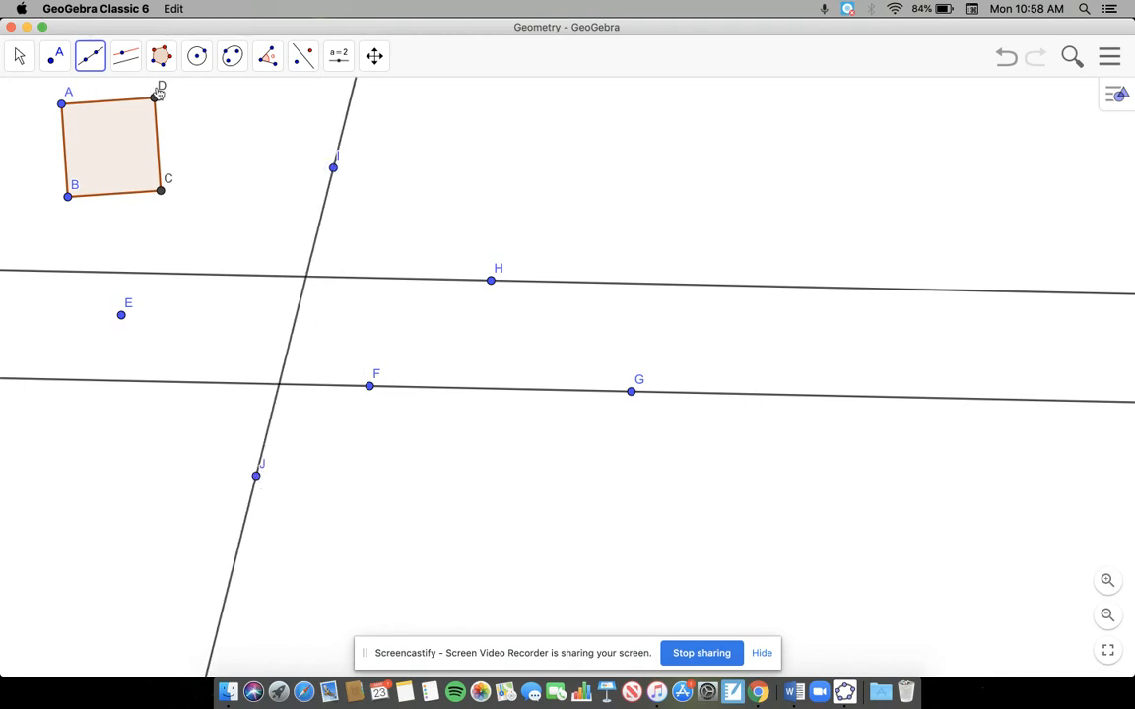
Step: Construct a line parallel to the slanted line IJ through a new point on the upper line, to the right of H
left_click(125, 61)
left_click(138, 103)
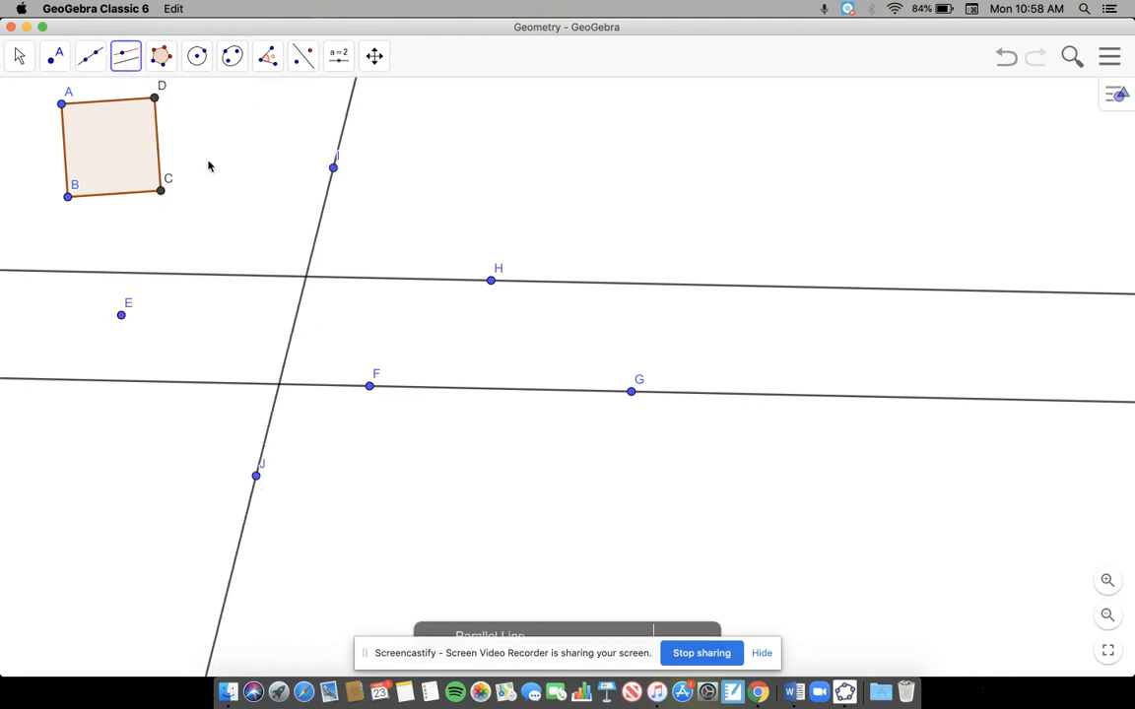
left_click(320, 217)
left_click(608, 283)
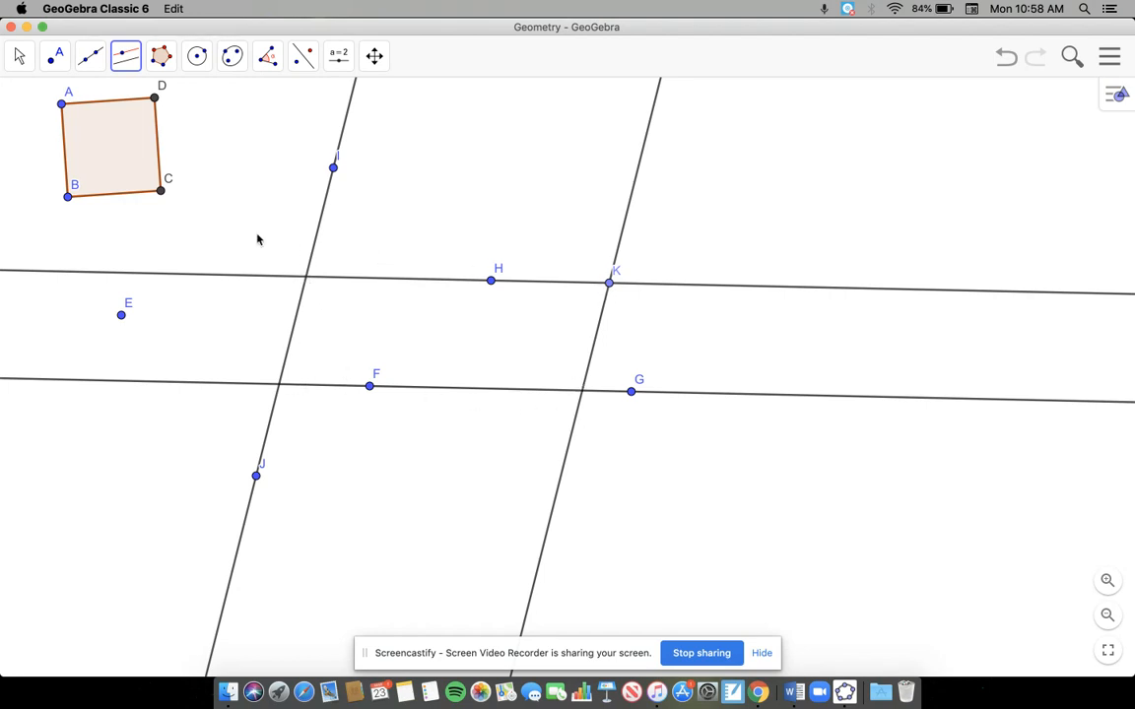
Step: Place points at the three unmarked intersections of the two pairs of parallel lines
left_click(92, 61)
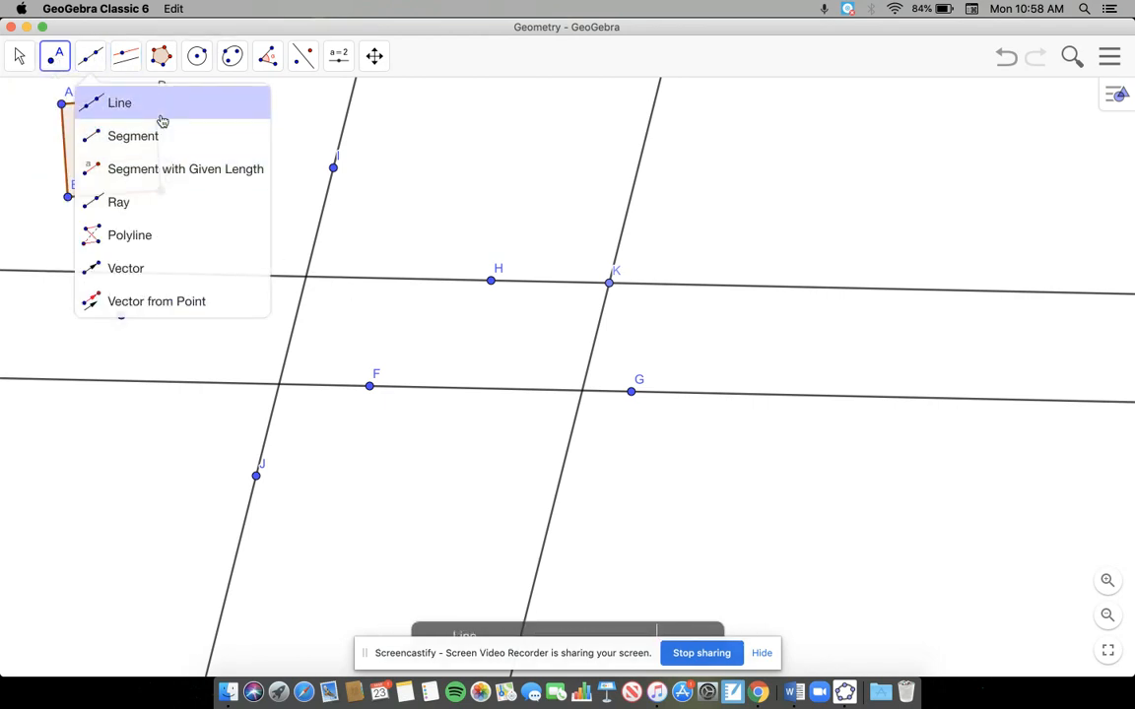
left_click(54, 54)
left_click(53, 102)
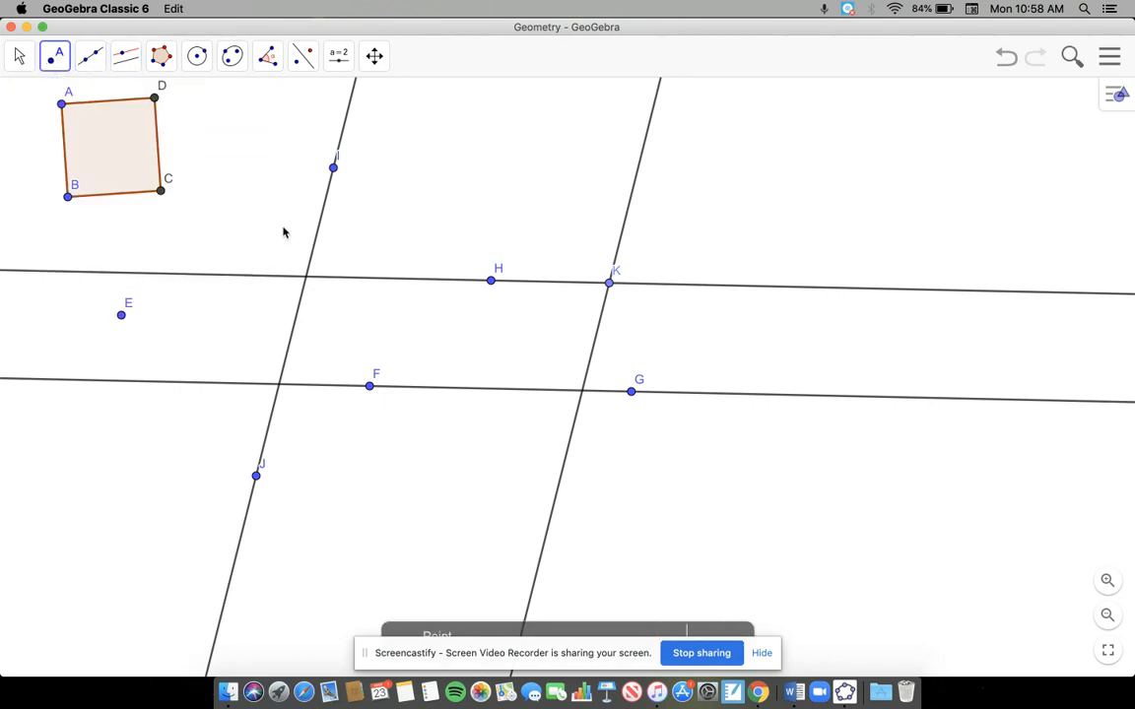
left_click(306, 276)
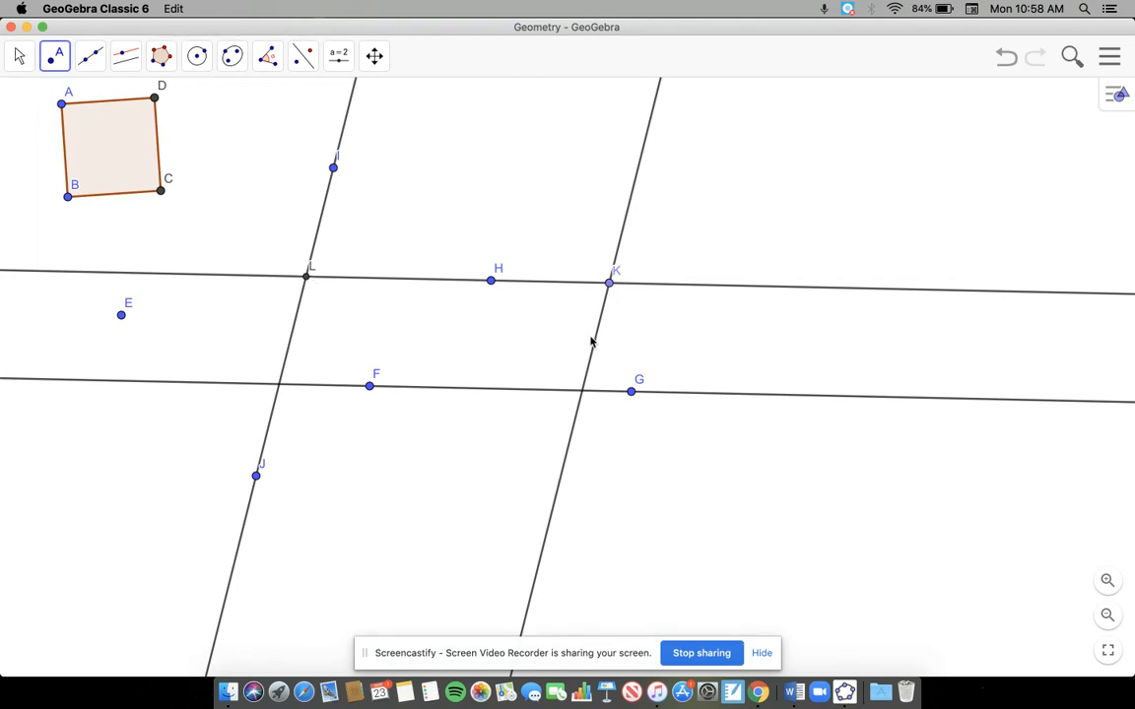
left_click(581, 391)
left_click(280, 386)
left_click(23, 54)
Step: Draw the parallelogram as a polygon through the four intersection points L, K, M and N
mouse_move(160, 51)
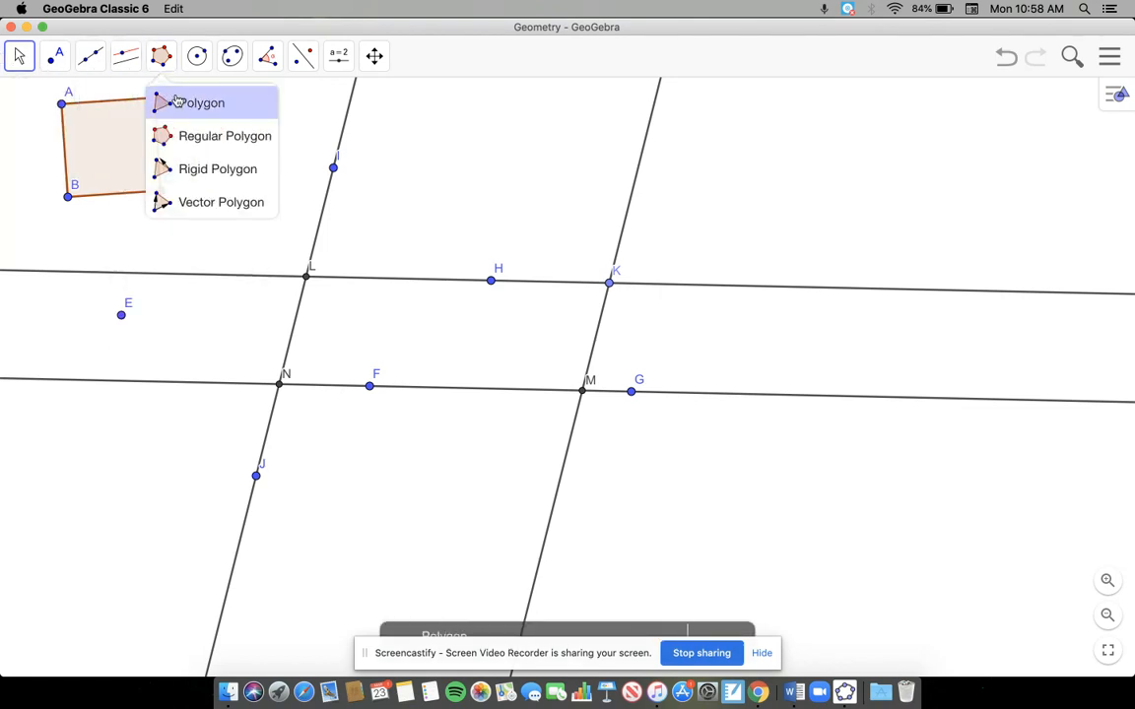
left_click(176, 102)
left_click(306, 277)
left_click(609, 283)
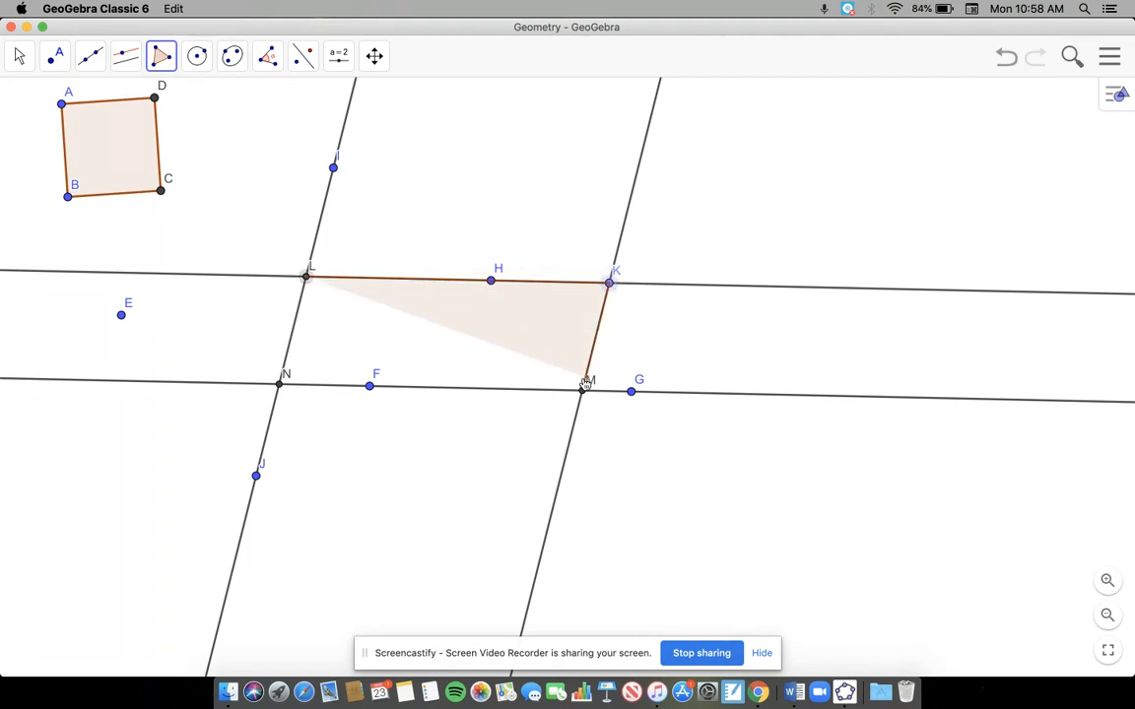
left_click(584, 391)
left_click(280, 383)
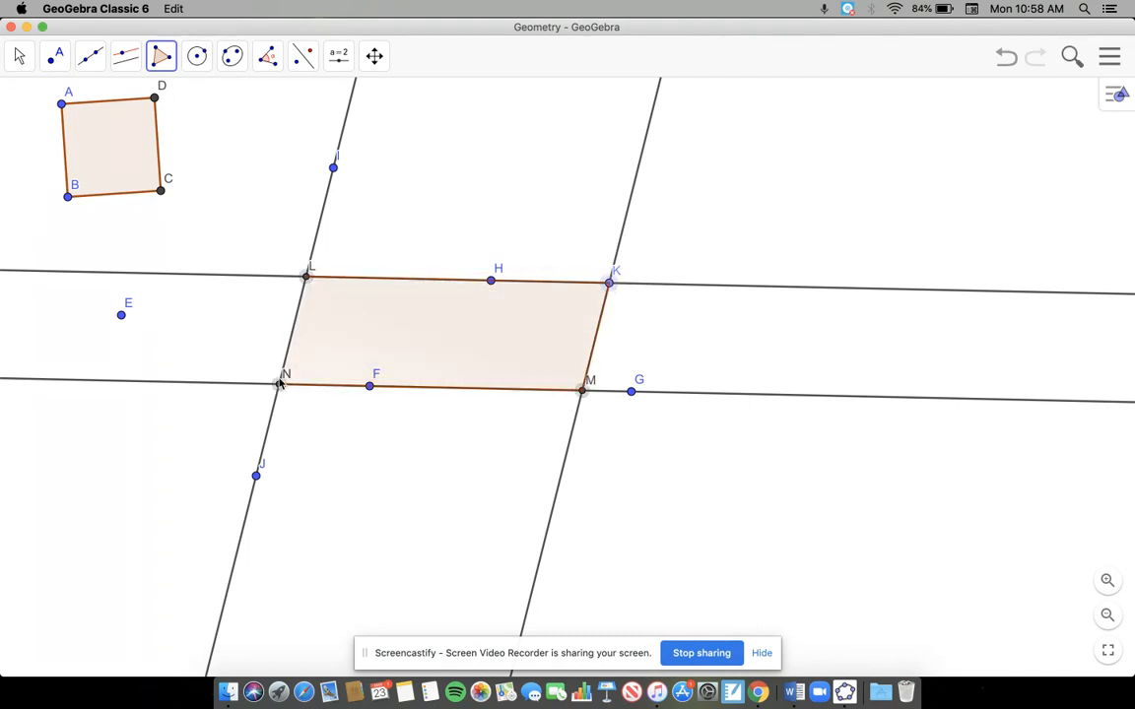
left_click(308, 273)
left_click(20, 53)
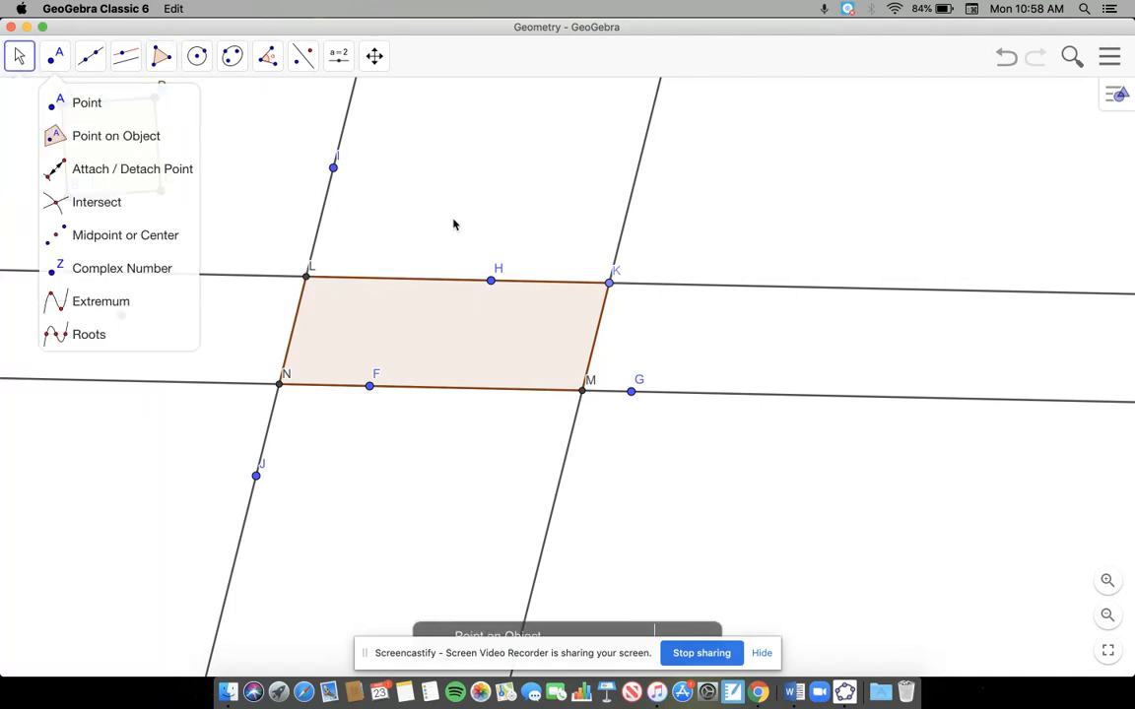
Step: Move vertex K back and forth along the upper line to test how the parallelogram reshapes
left_click_drag(609, 283, 436, 255)
left_click_drag(431, 327, 588, 329)
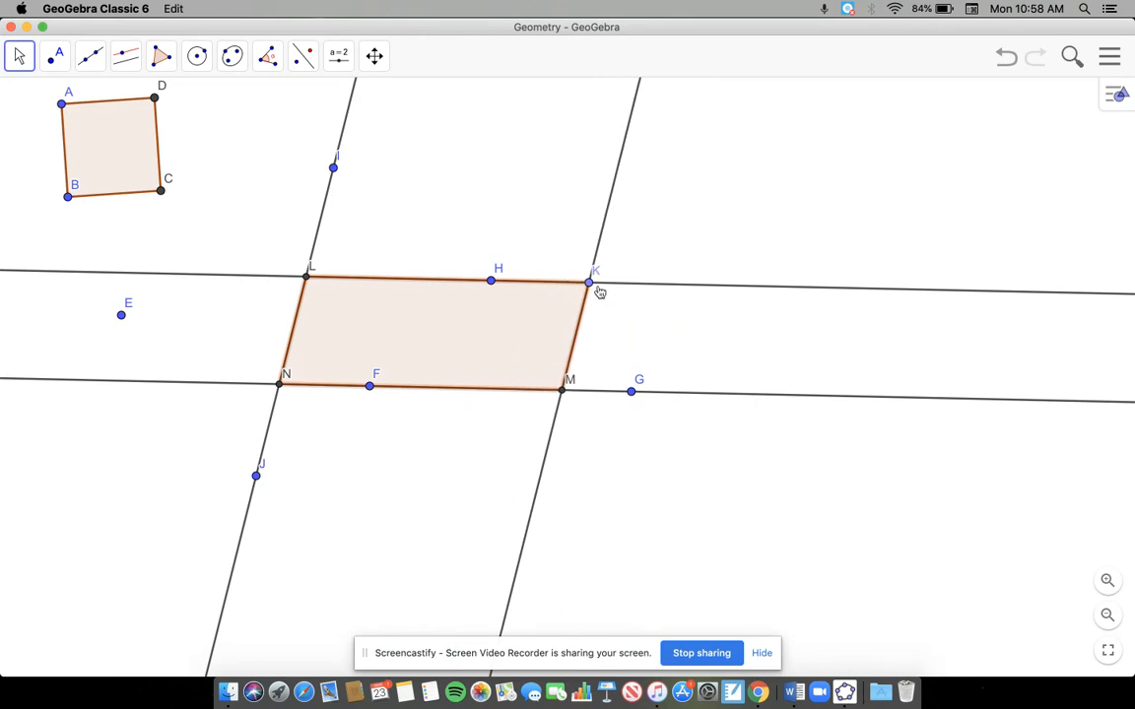
left_click_drag(588, 286, 552, 309)
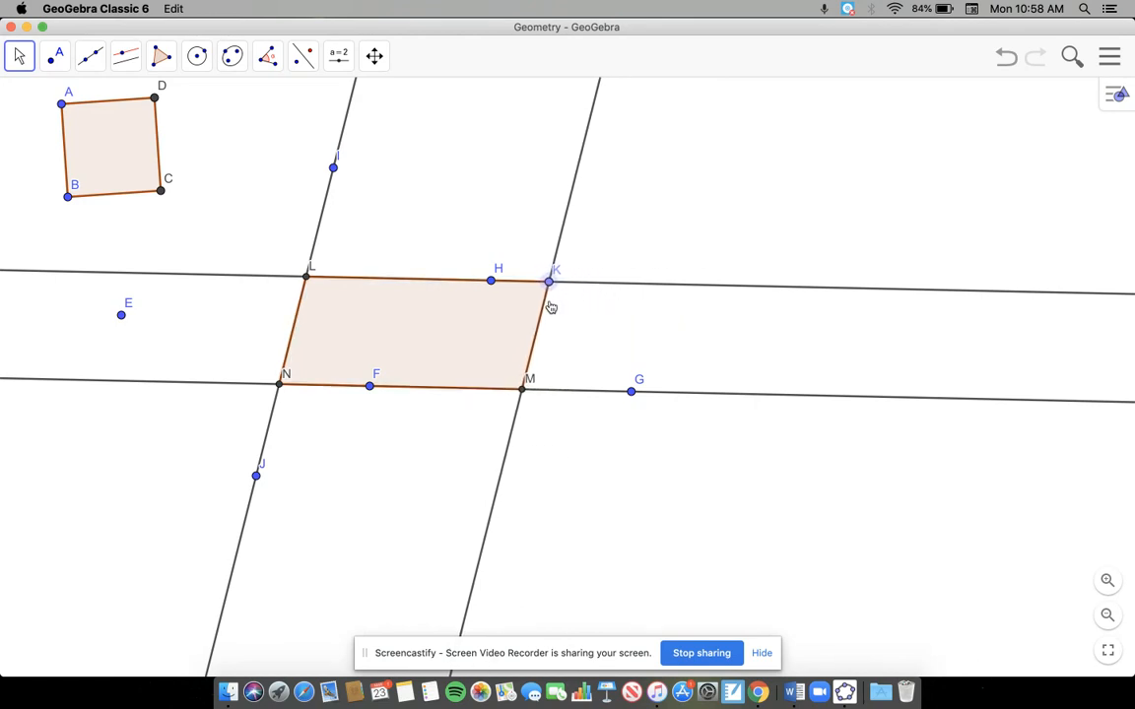
left_click(16, 61)
left_click(33, 97)
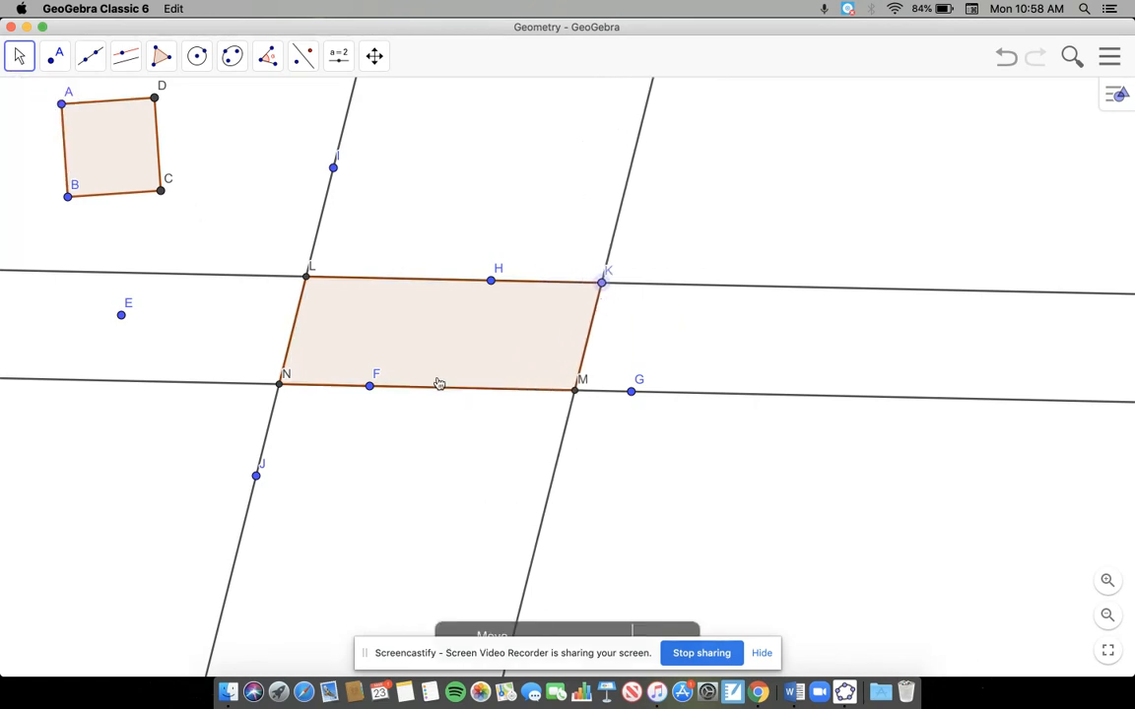
double_click(436, 353)
left_click(332, 348)
left_click_drag(353, 353, 553, 435)
left_click_drag(394, 345, 582, 414)
left_click_drag(591, 281, 618, 311)
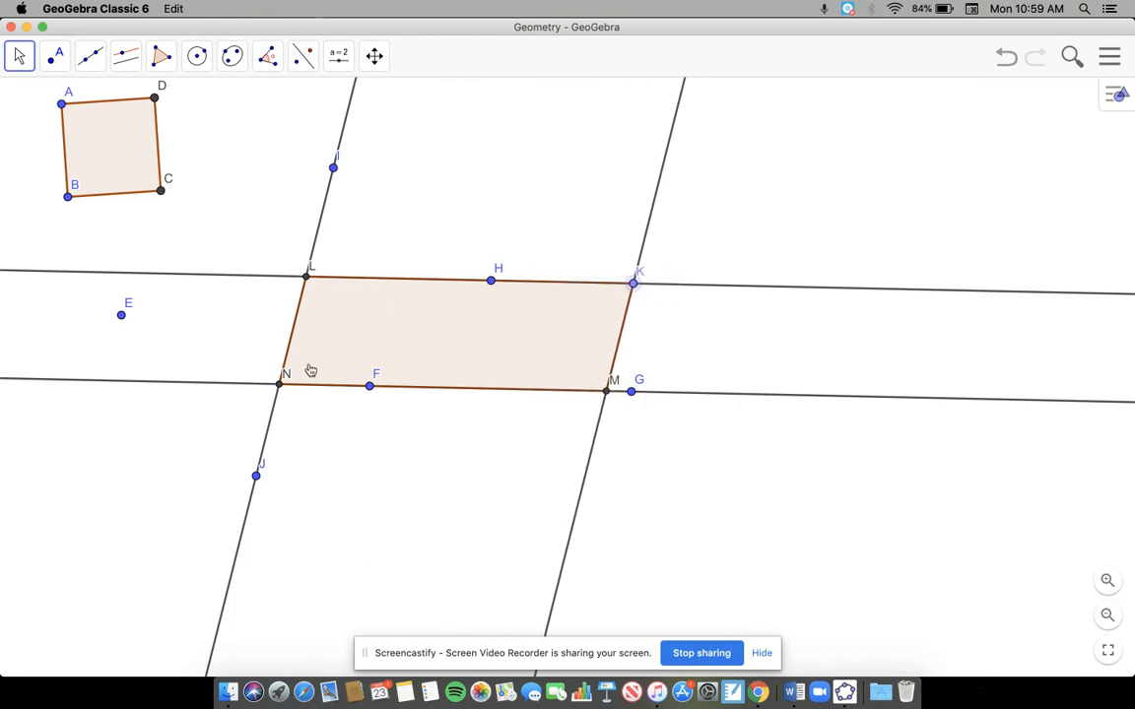
double_click(466, 357)
key("Escape")
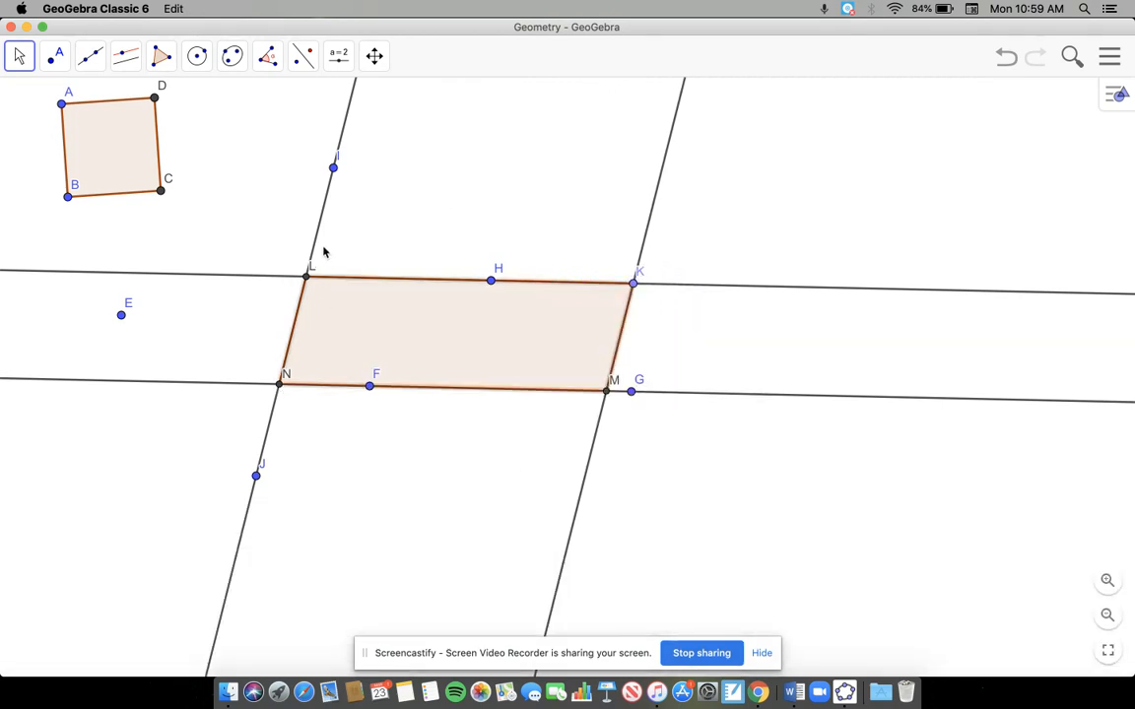
Step: Hide the four construction lines that run along the sides of parallelogram LKMN
right_click(317, 233)
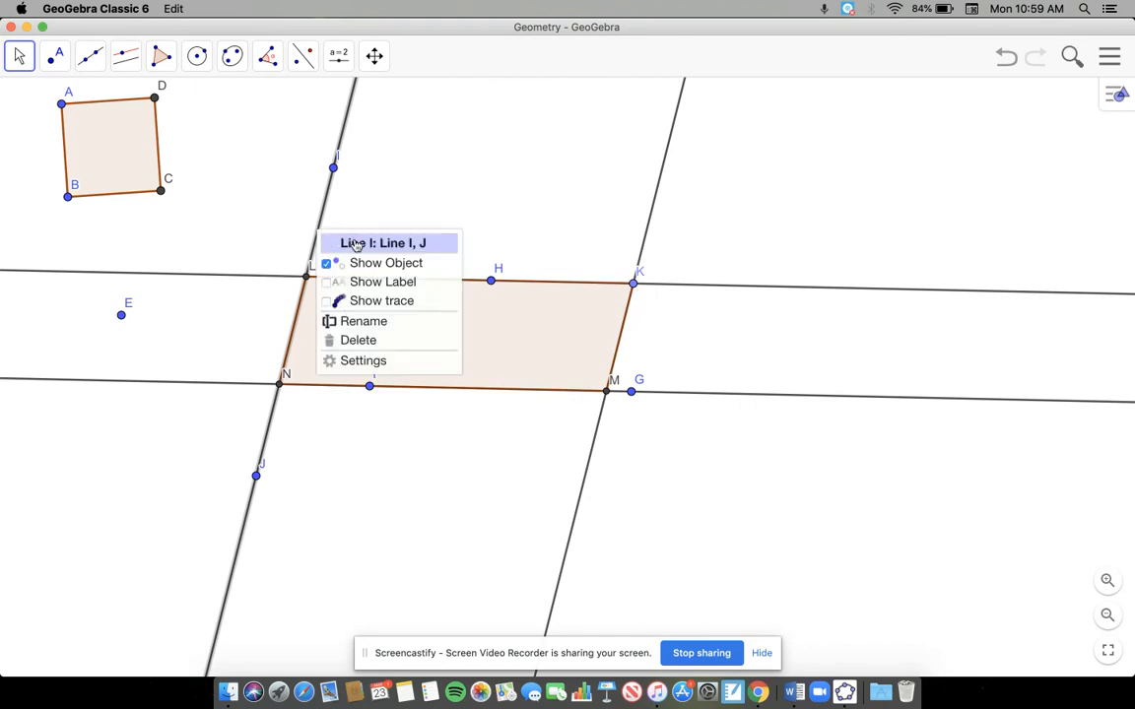
left_click(363, 264)
right_click(171, 274)
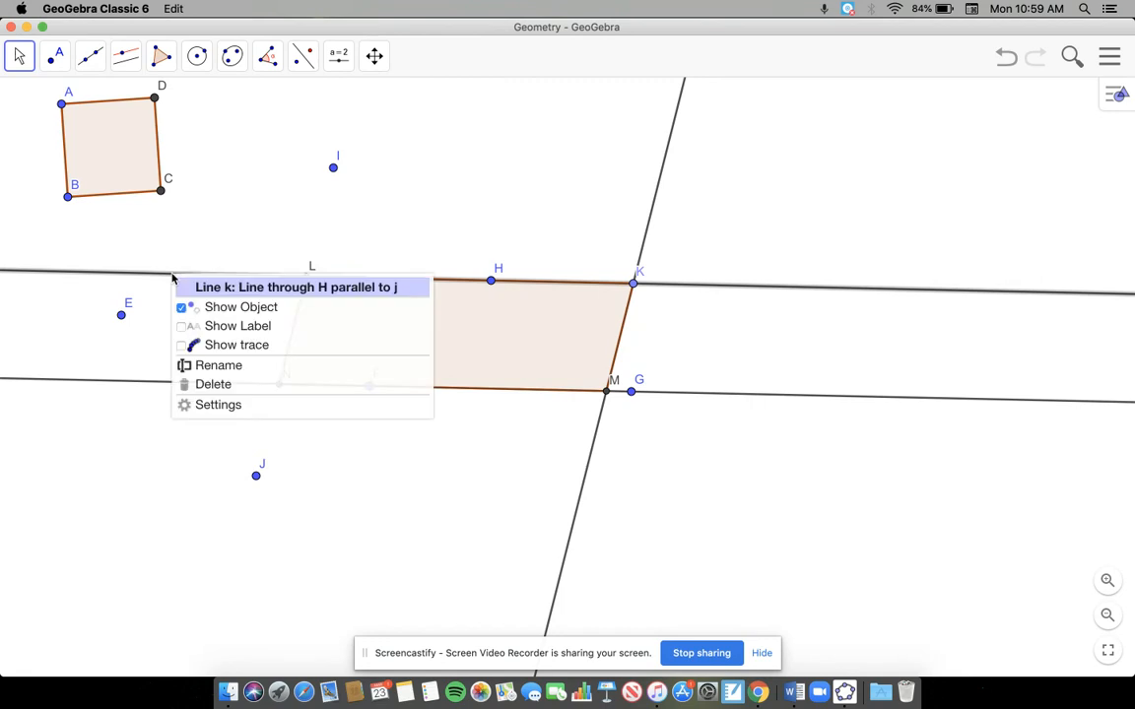
left_click(208, 306)
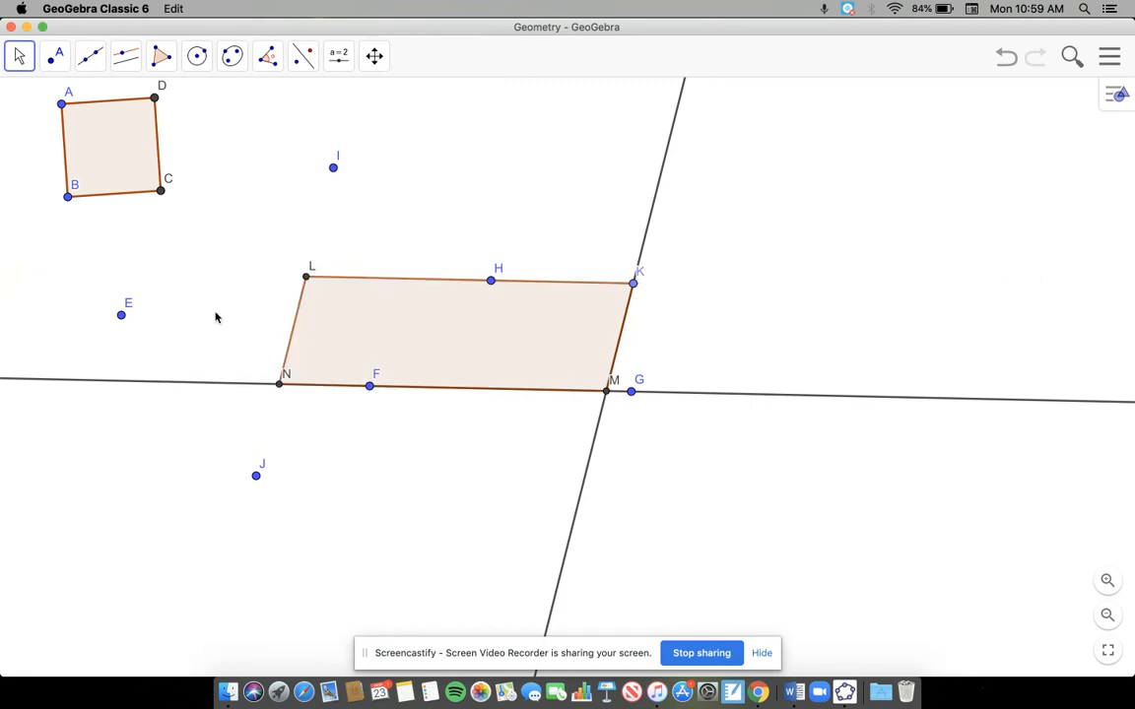
right_click(175, 383)
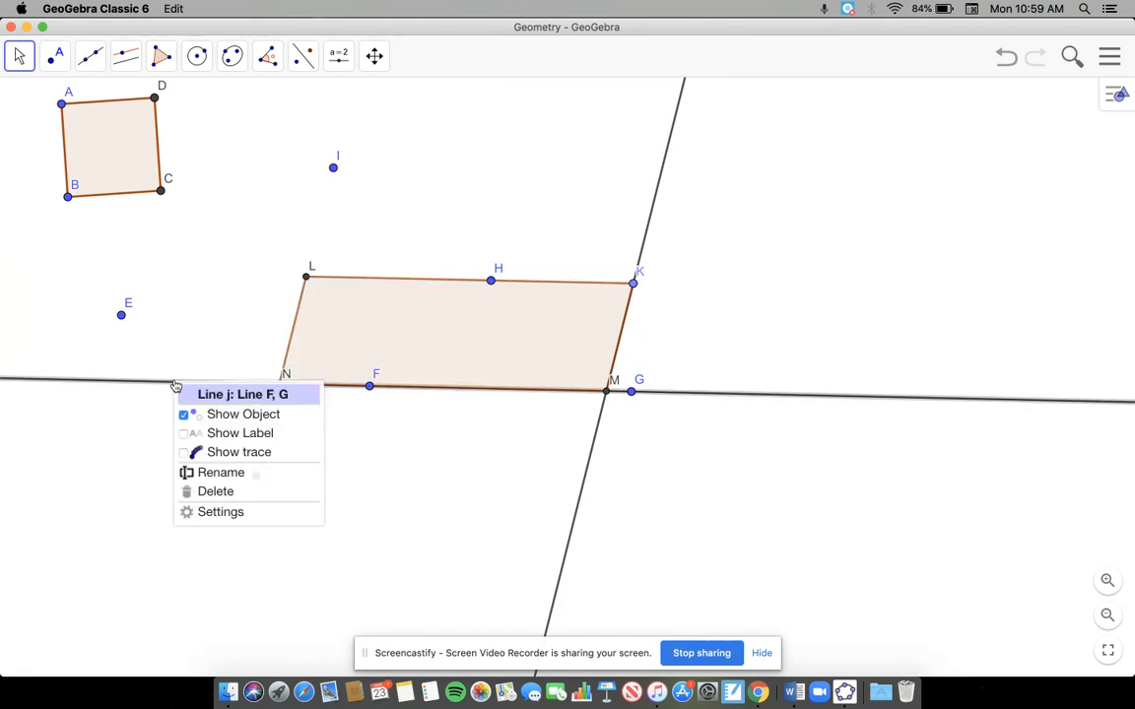
left_click(223, 419)
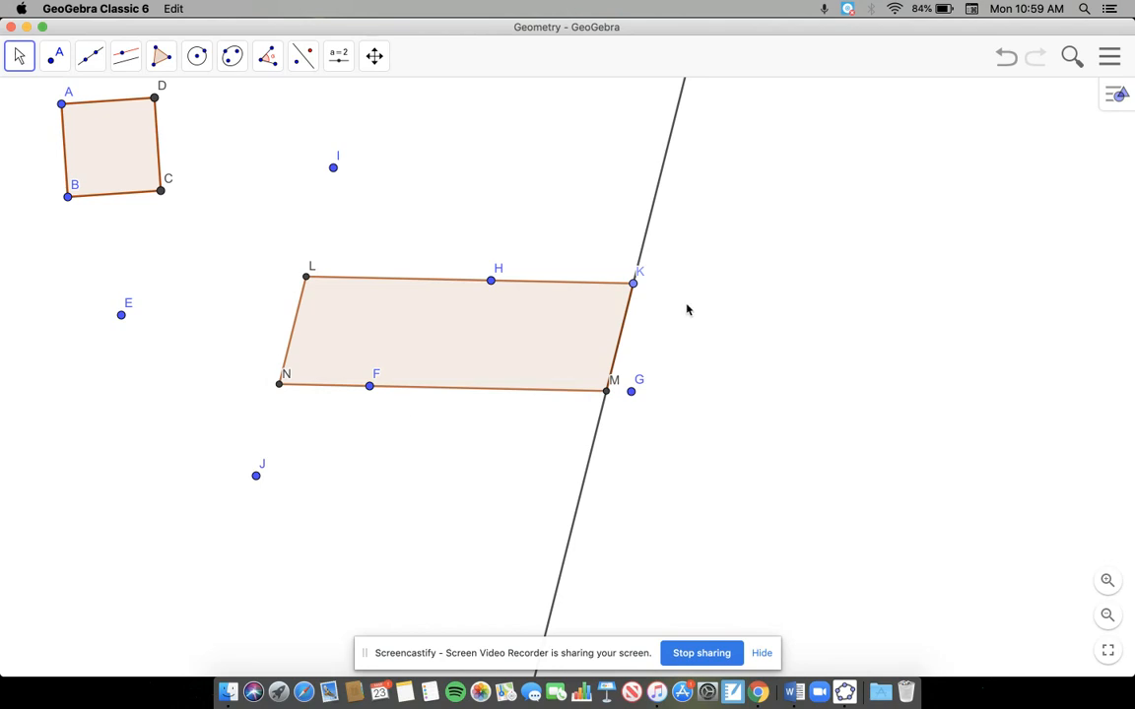
right_click(648, 227)
left_click(716, 254)
Step: Reshape the parallelogram by moving vertex K and points H, F and I, ending with F above H and I further left
left_click_drag(634, 283, 563, 292)
left_click_drag(485, 292, 440, 322)
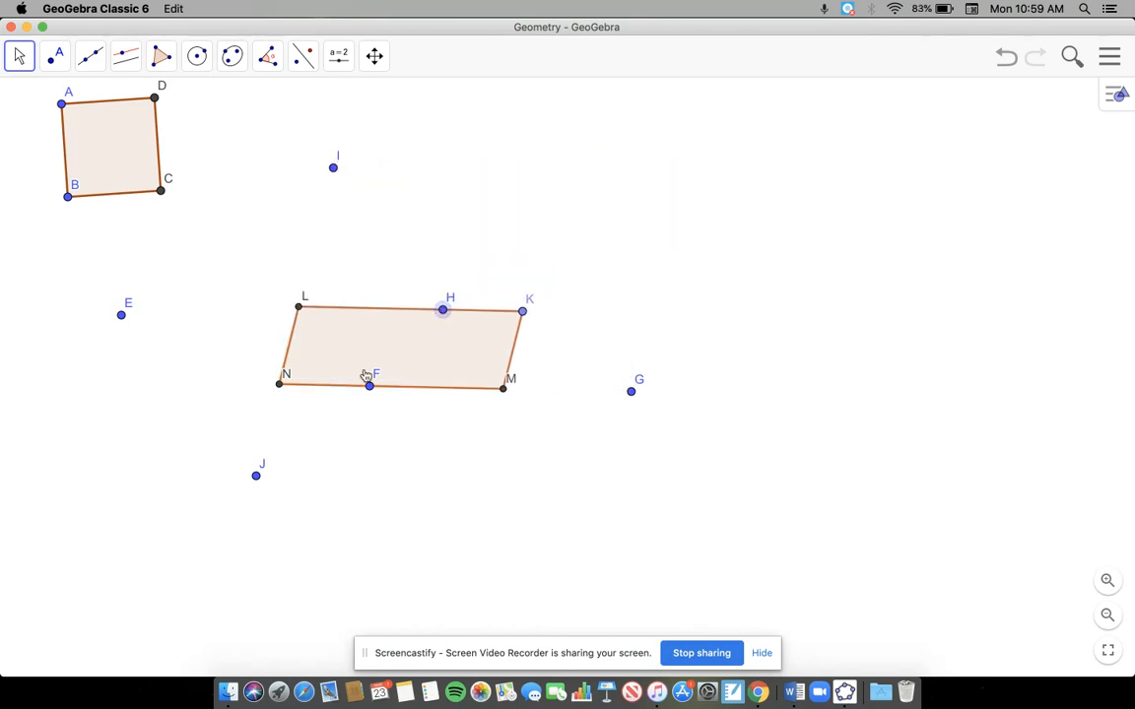
left_click_drag(369, 385, 461, 235)
left_click_drag(328, 176, 321, 252)
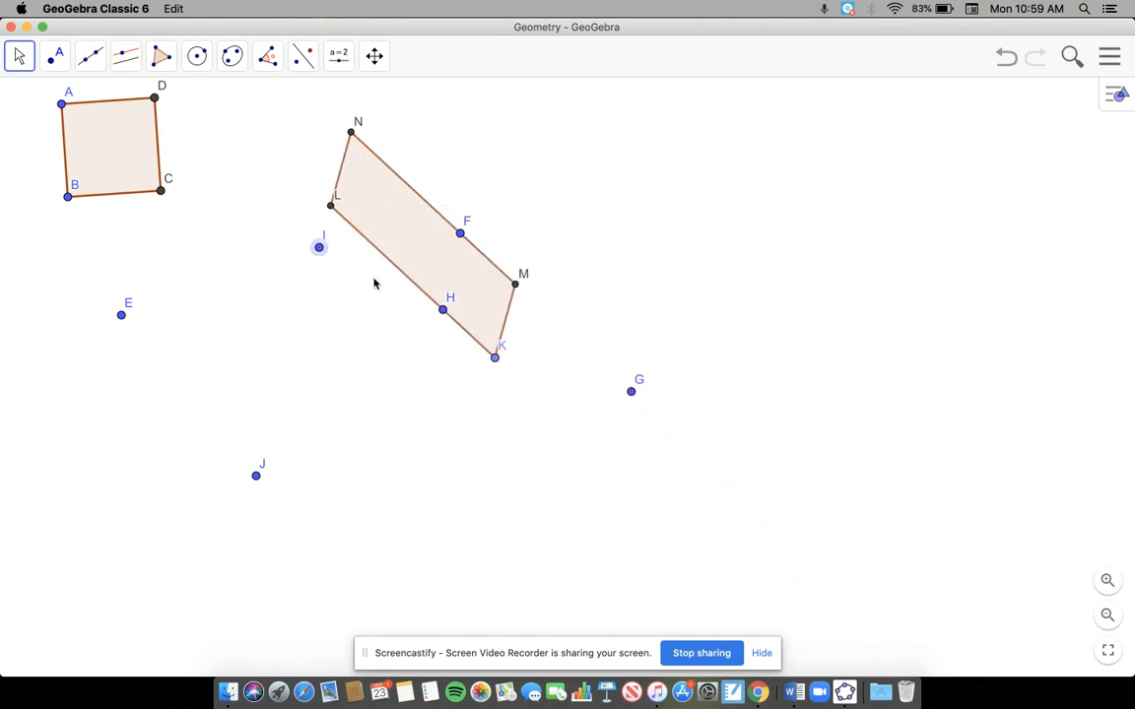
left_click_drag(445, 313, 358, 472)
left_click_drag(431, 266, 714, 438)
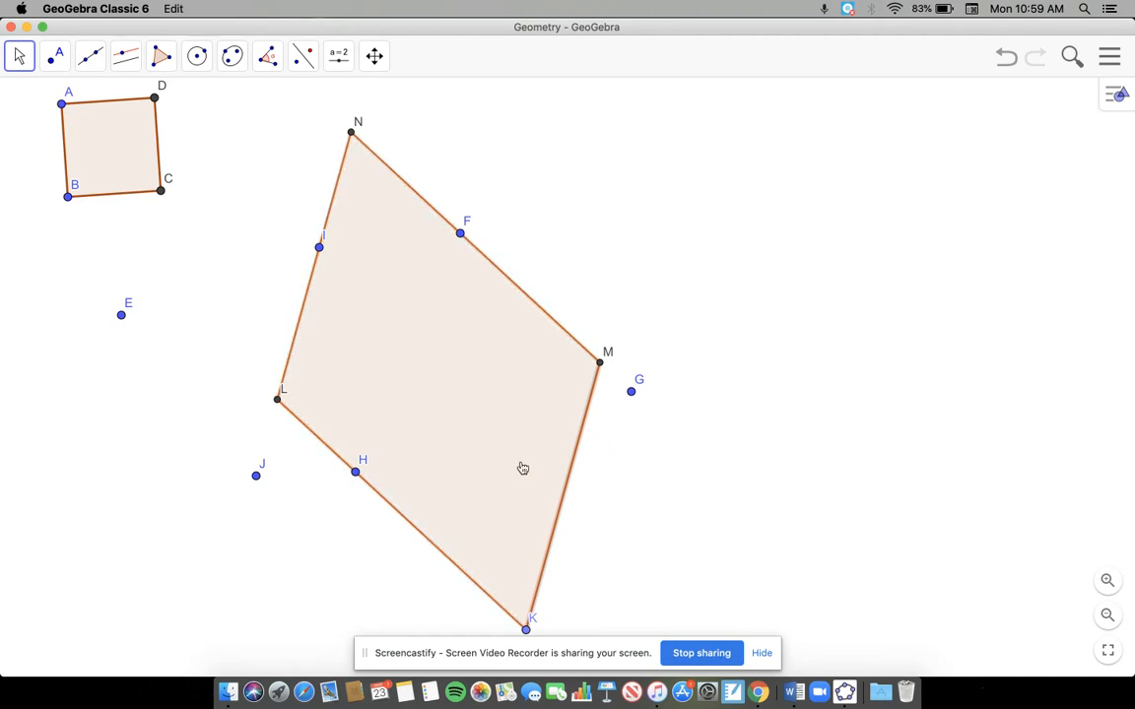
left_click_drag(318, 249, 235, 268)
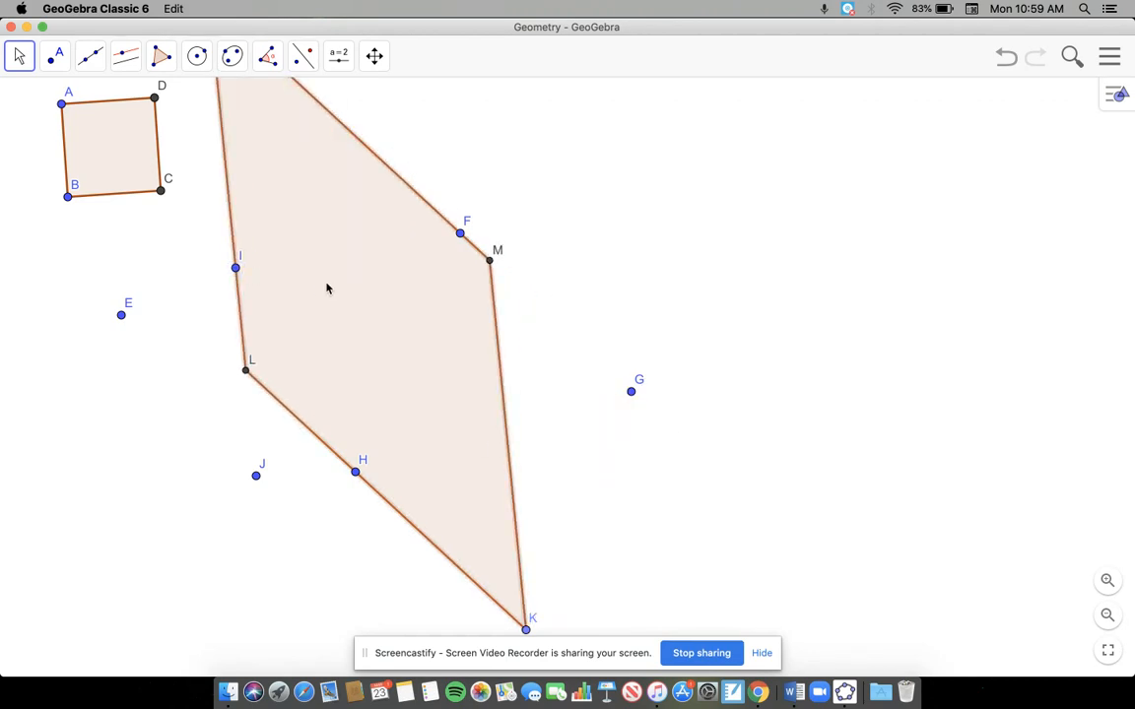
Step: Move vertex K up and left toward L to narrow the parallelogram, and bring the whole figure into view
left_click(530, 640)
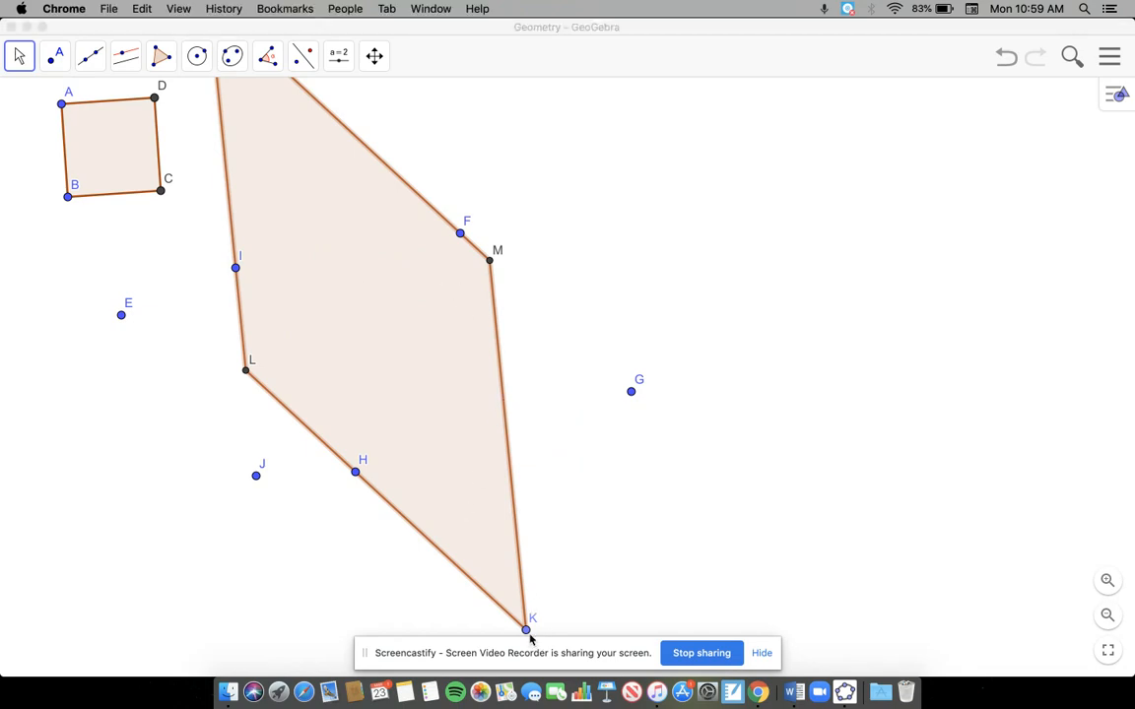
left_click(527, 634)
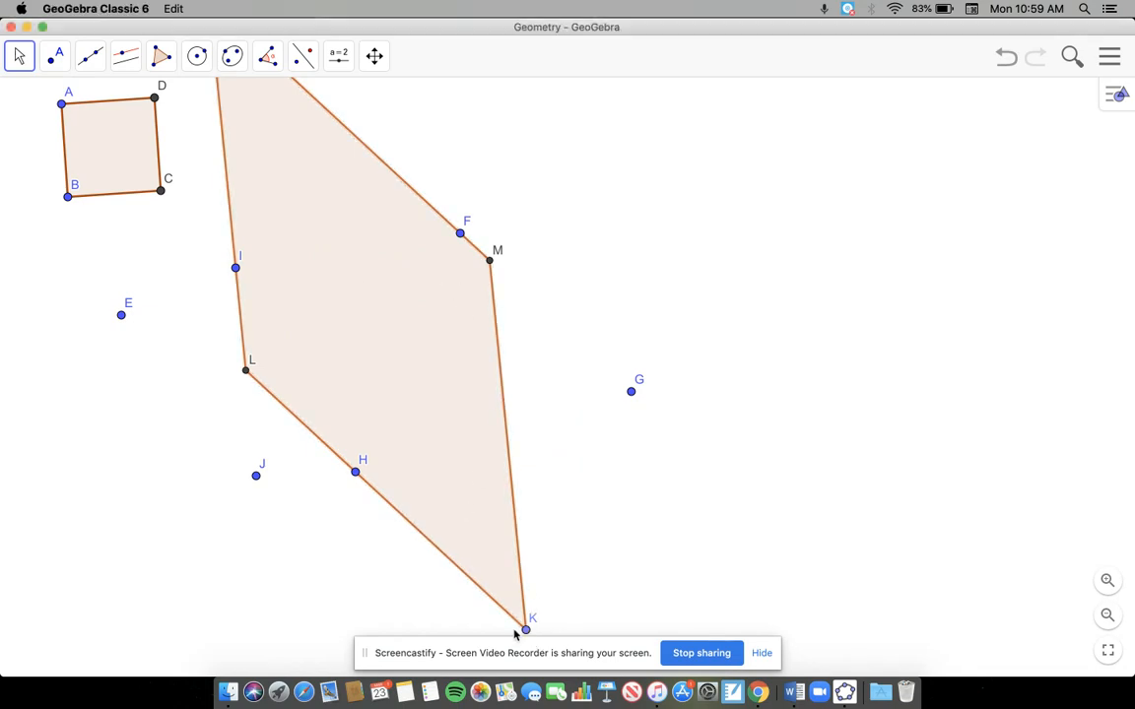
left_click_drag(530, 635, 316, 435)
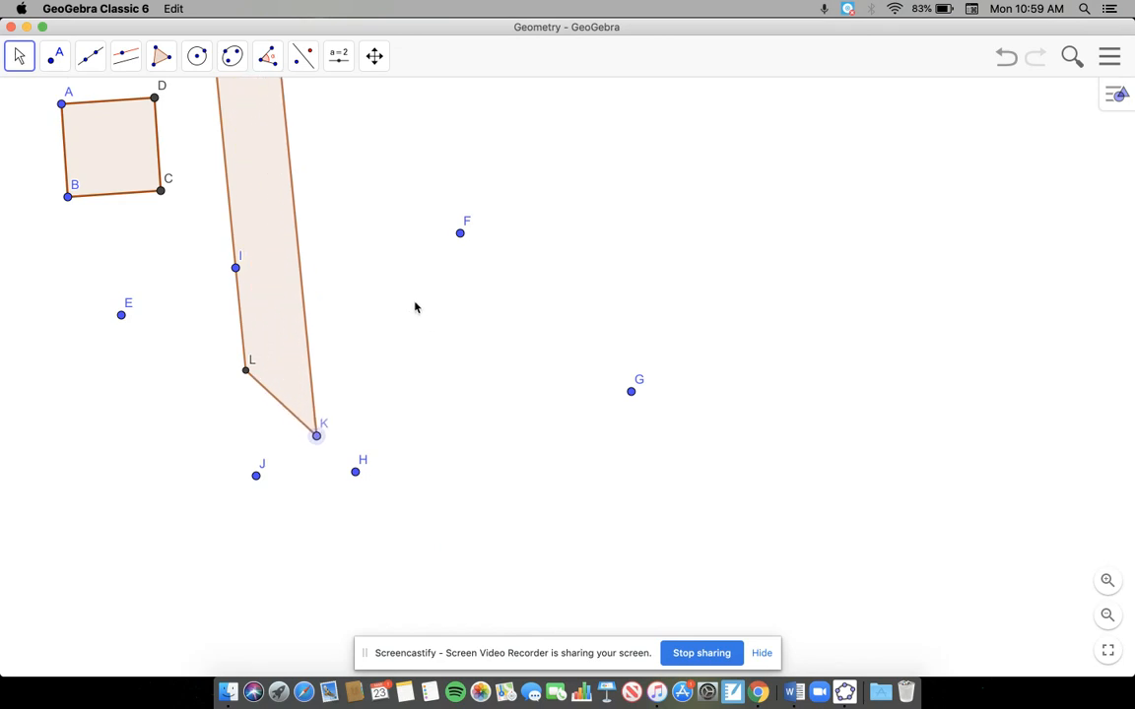
scroll(410, 282, "up", 3)
scroll(410, 281, "down", 6)
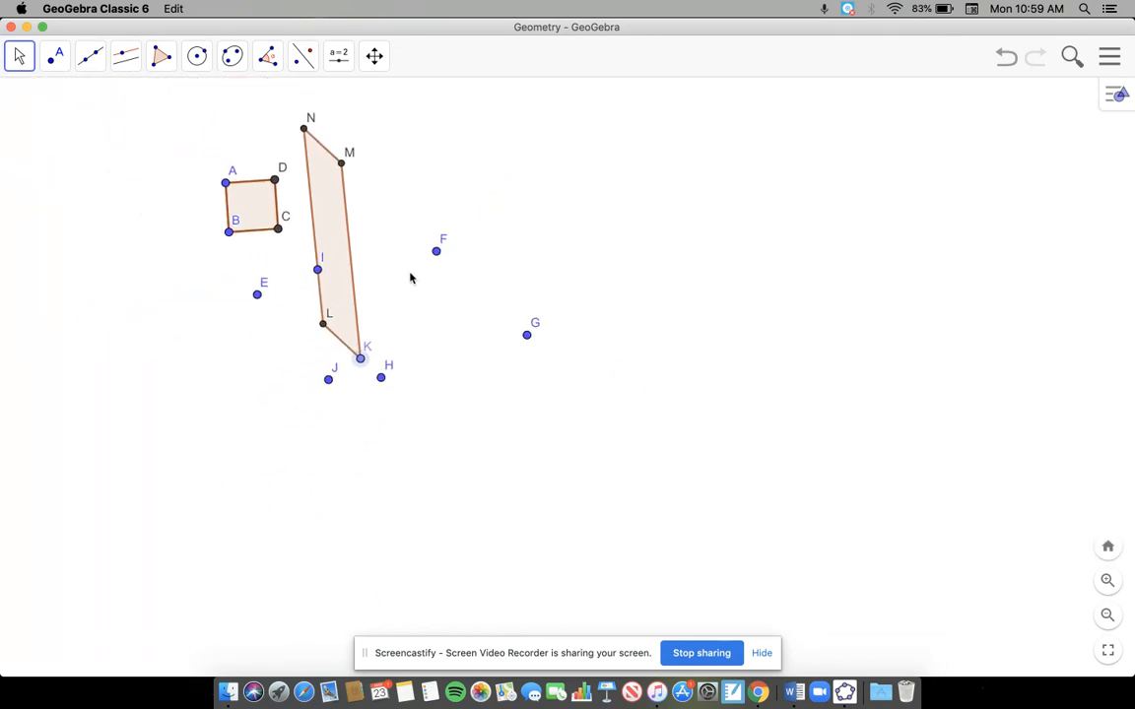
Step: Try deleting point F, and undo the deletion
left_click(439, 249)
key("Delete")
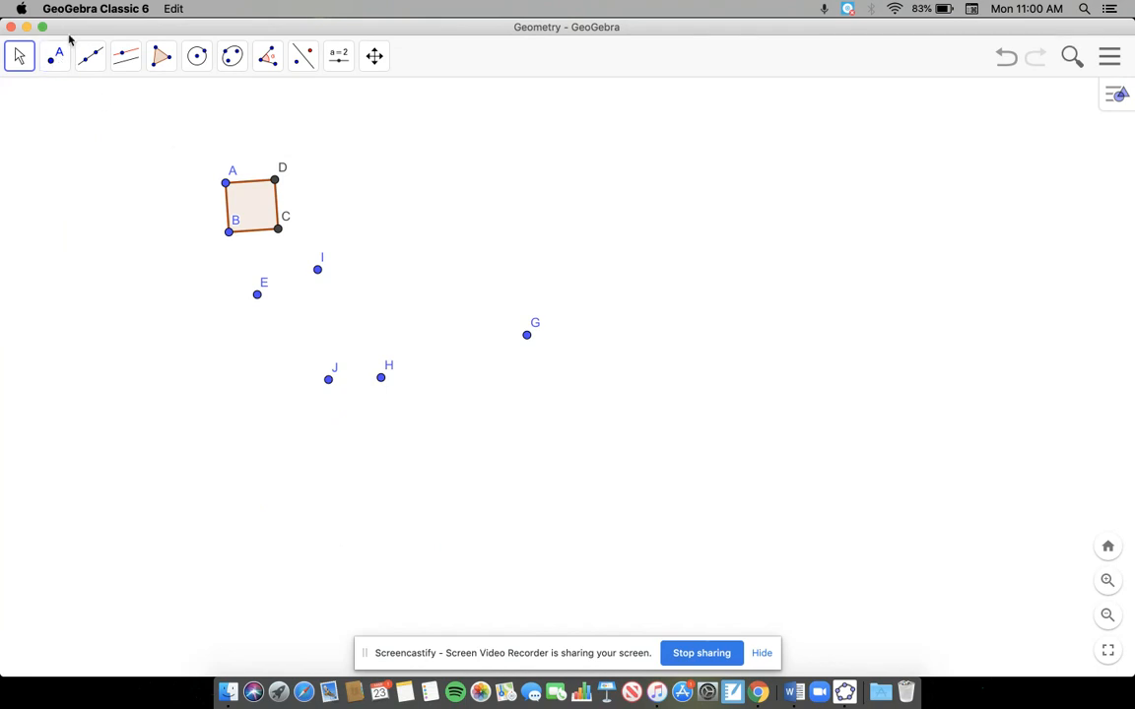
left_click(1108, 59)
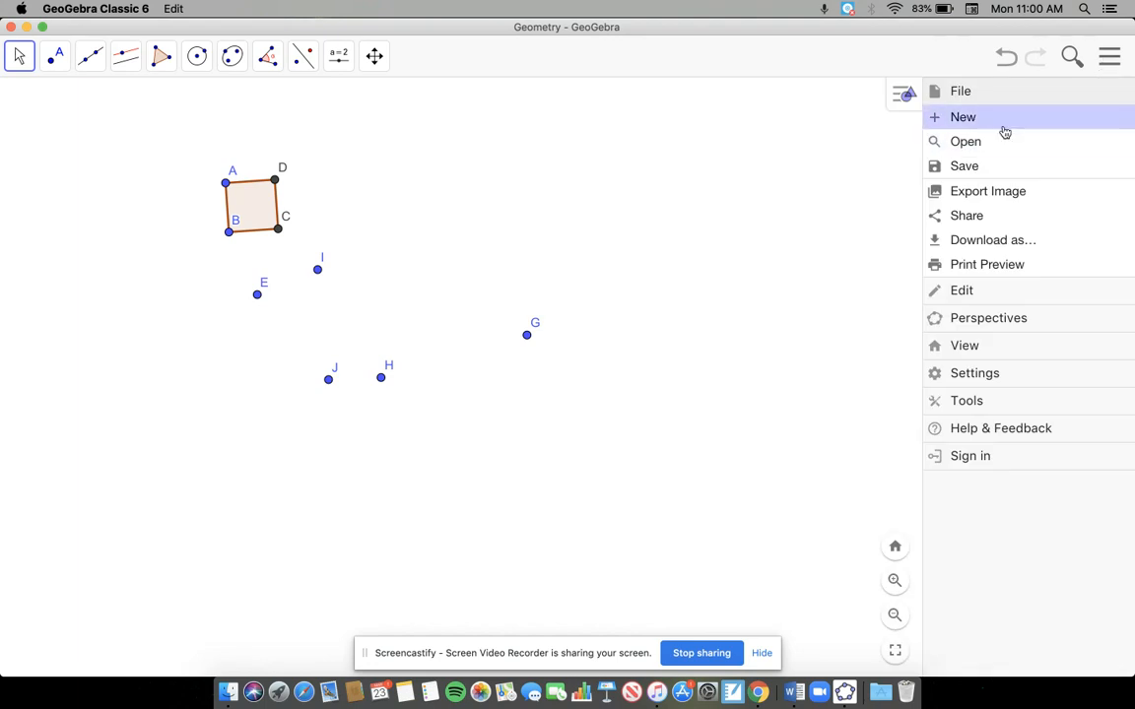
left_click(985, 292)
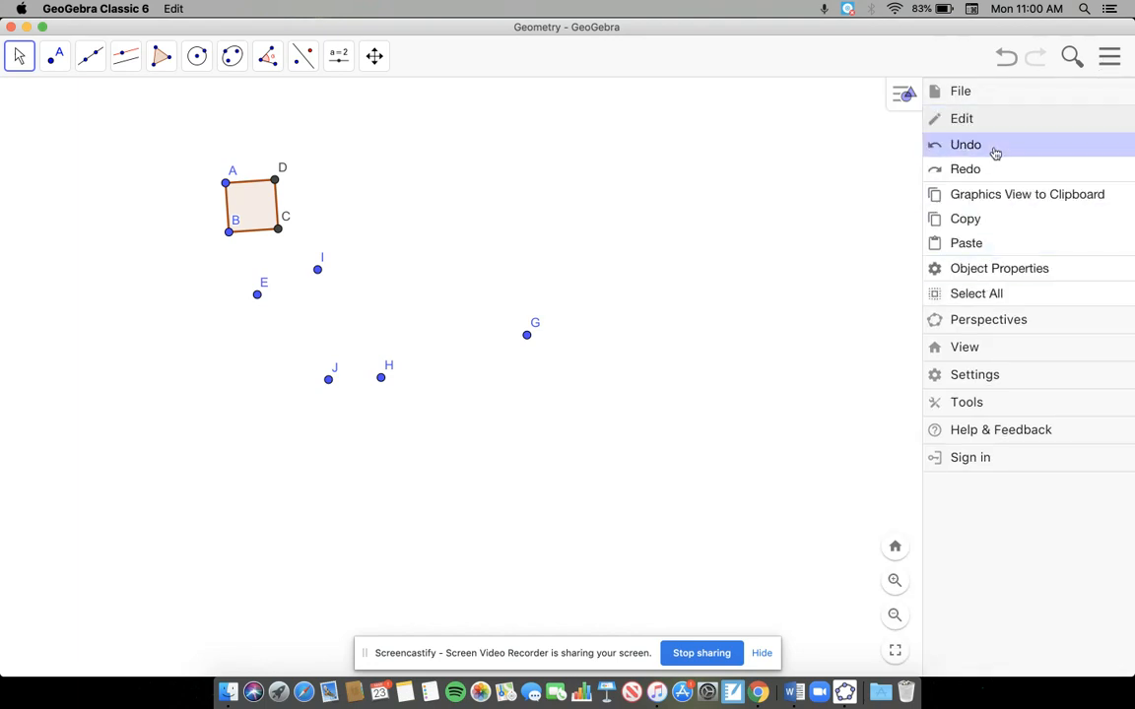
left_click(993, 147)
left_click(550, 345)
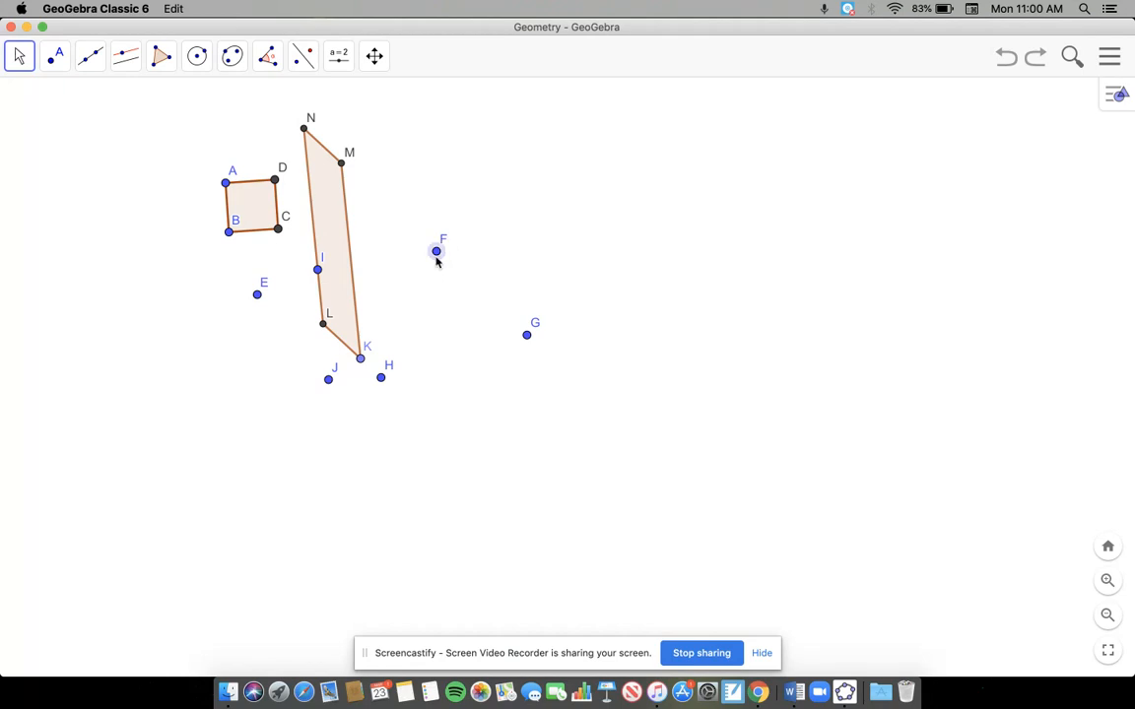
Step: Hide the helper points F, G, H, J and E around the parallelogram
right_click(436, 253)
left_click(473, 297)
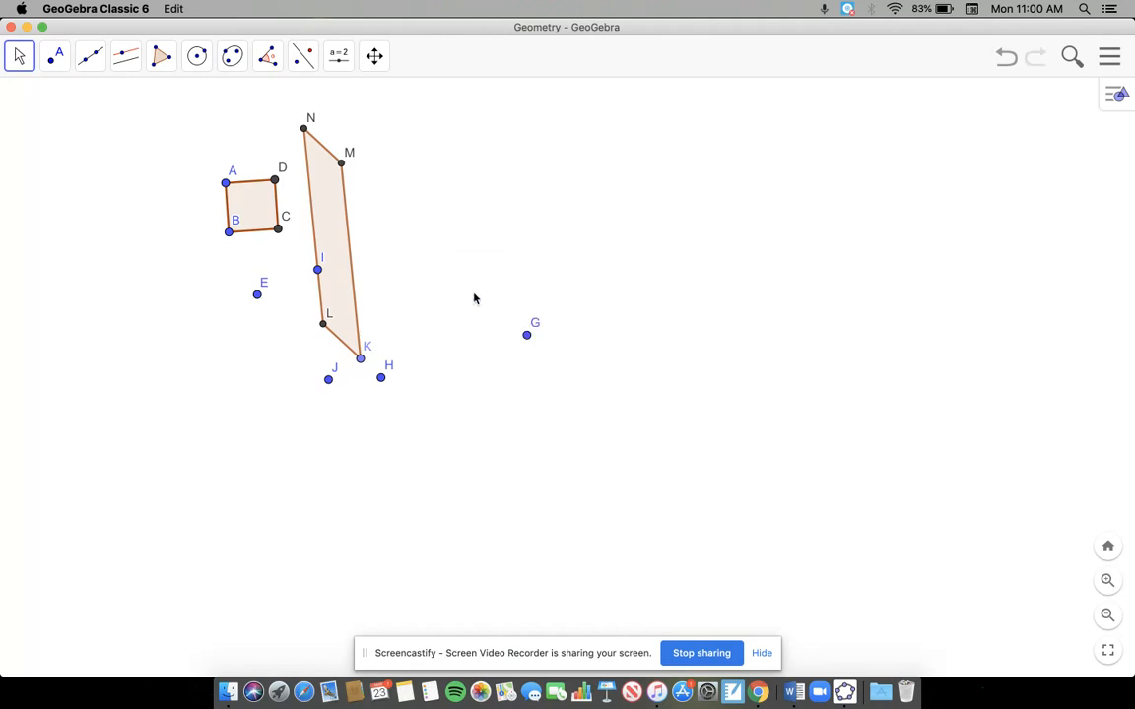
right_click(531, 334)
left_click(588, 361)
right_click(390, 382)
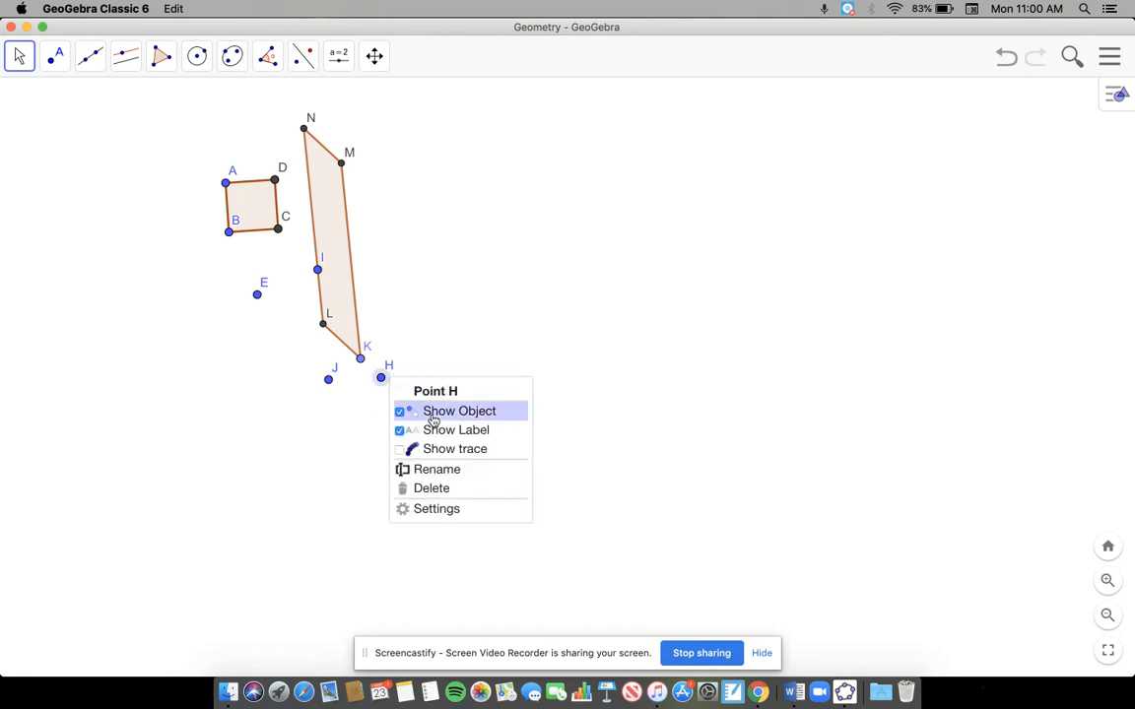
left_click(423, 409)
right_click(334, 384)
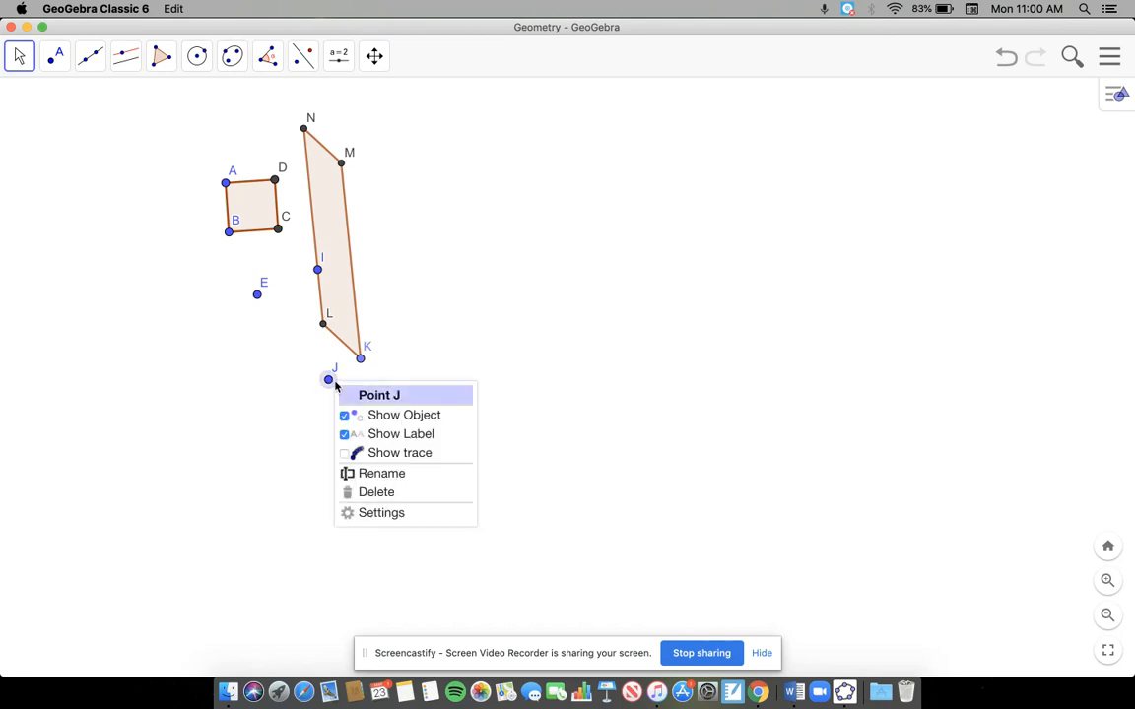
left_click(369, 418)
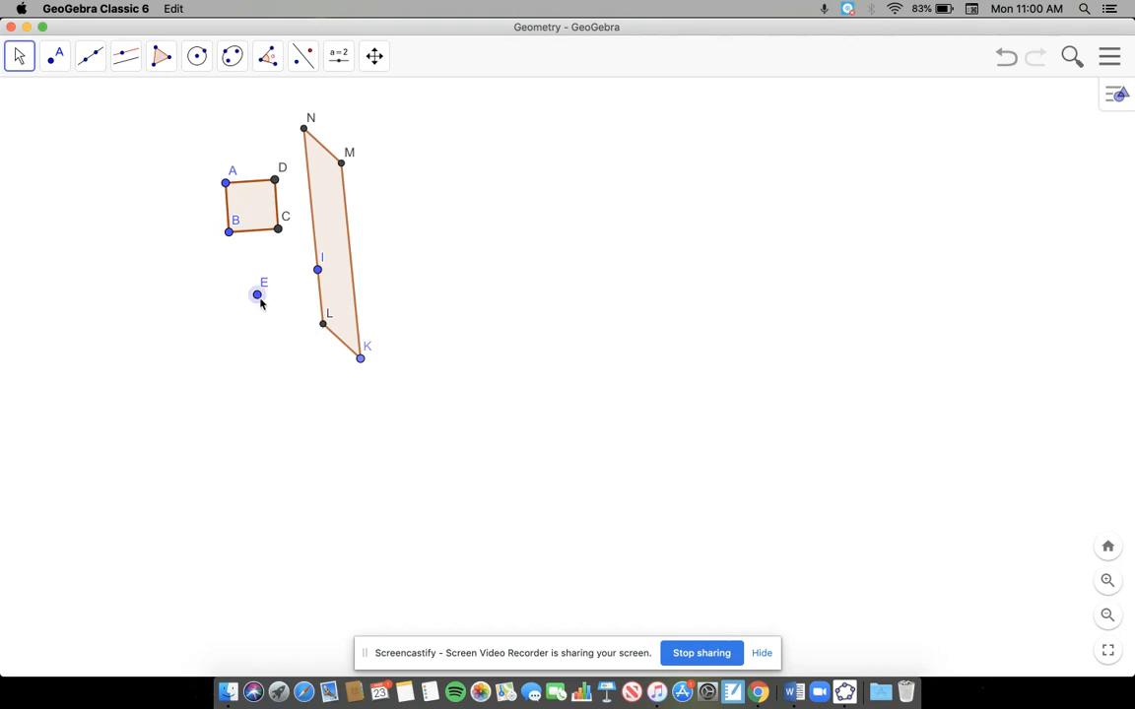
right_click(258, 296)
left_click(314, 334)
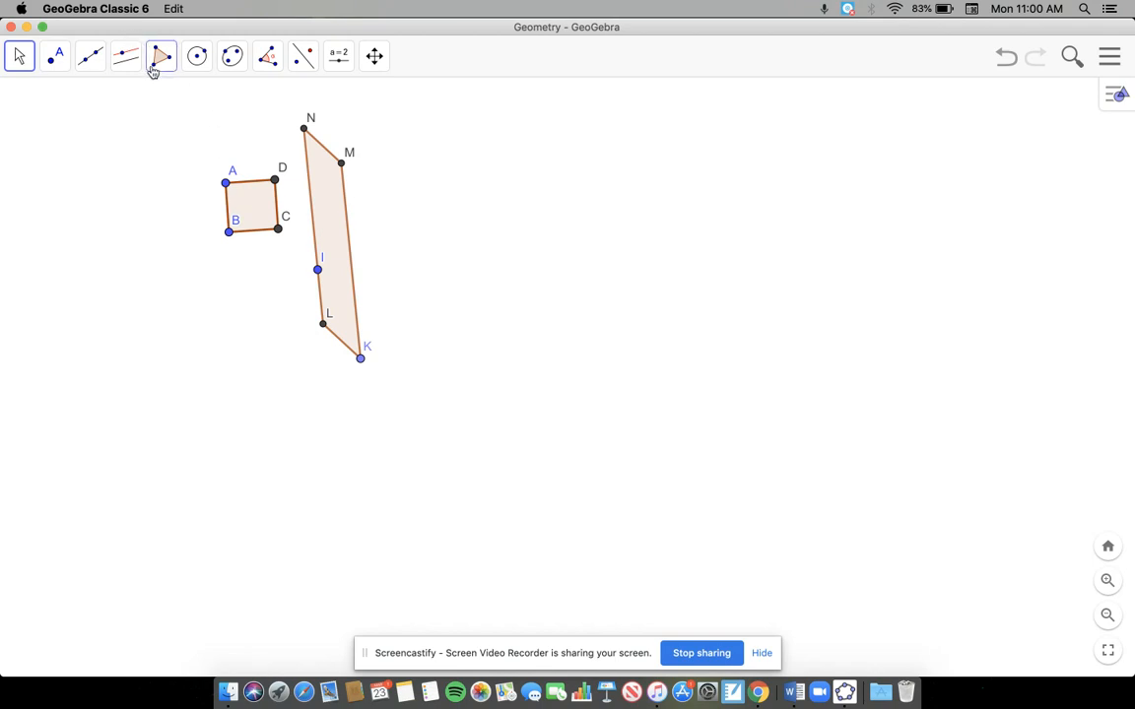
Step: Draw a nearly horizontal line through two new points in the empty area to the right of the parallelogram
left_click(89, 61)
left_click(96, 102)
left_click(550, 198)
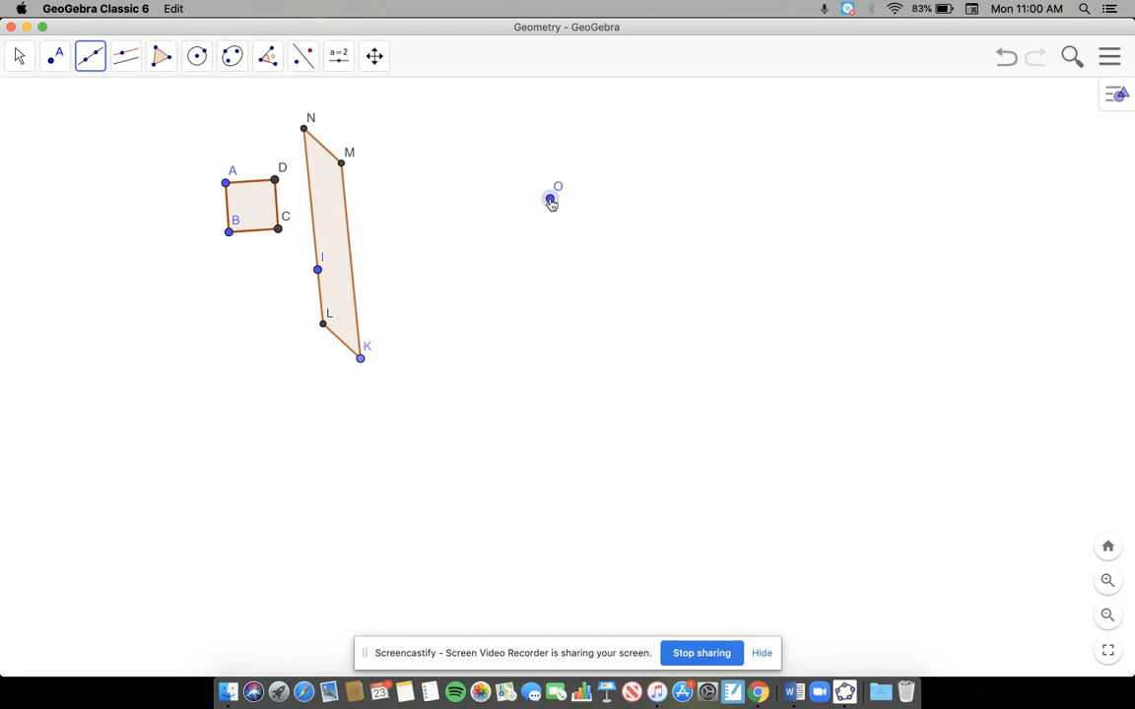
left_click(856, 192)
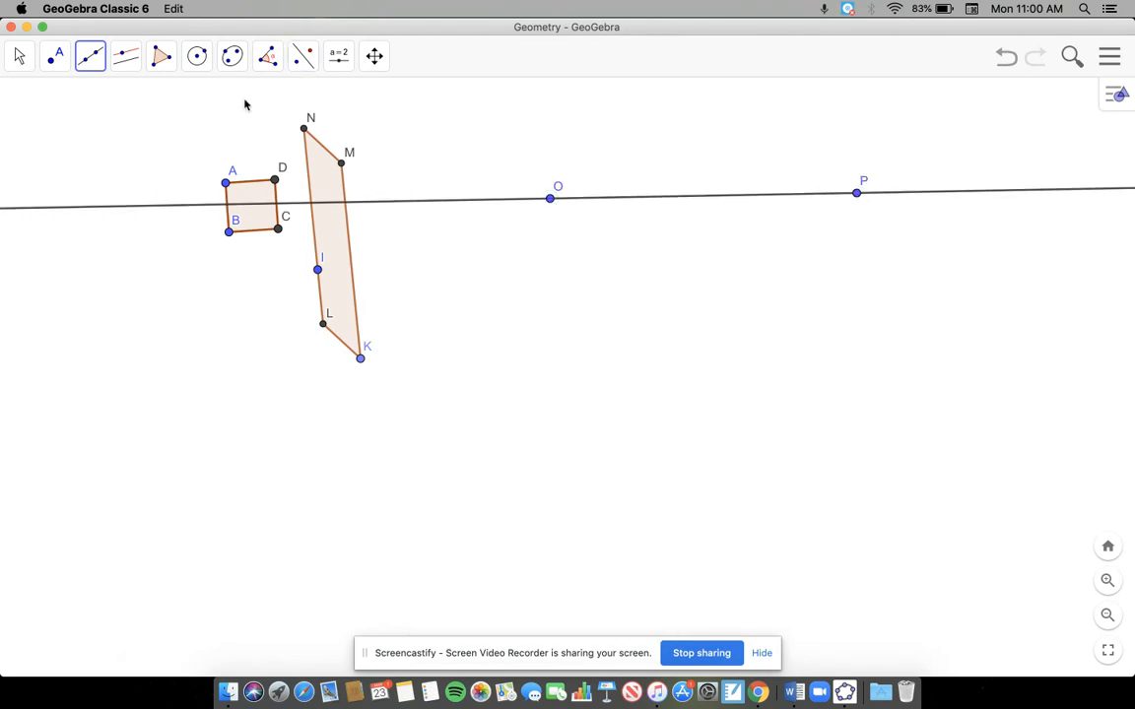
Step: Construct a line parallel to line OP through a new point below it, about midway between O and P
left_click(125, 62)
left_click(139, 128)
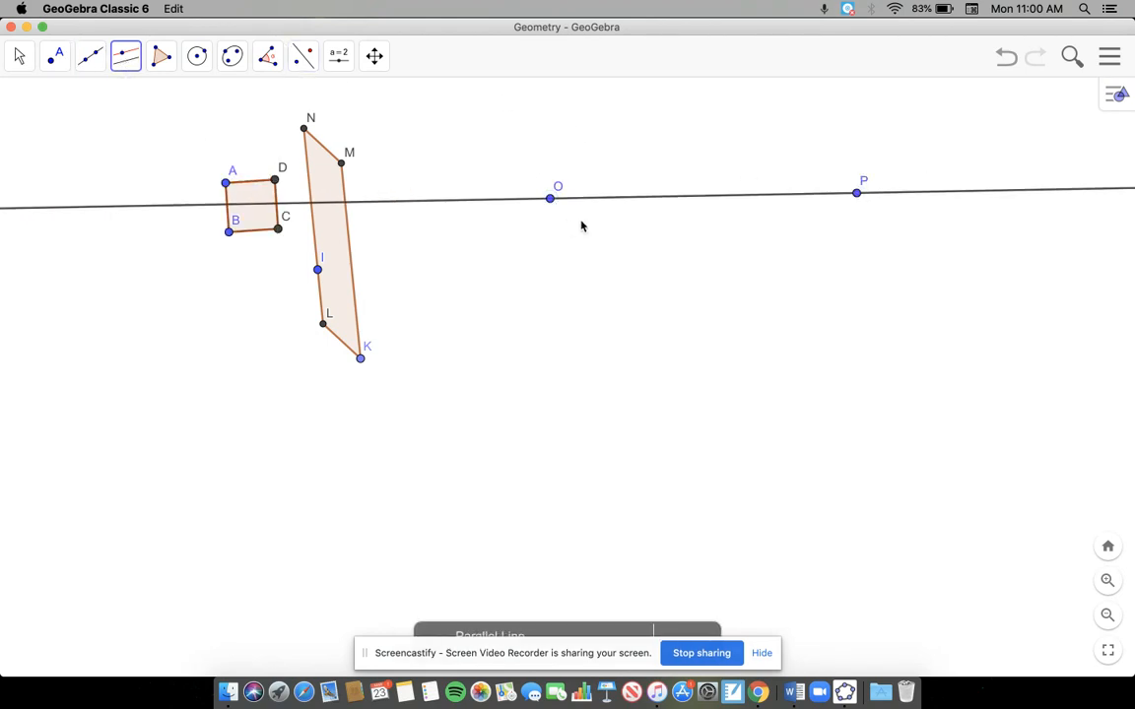
left_click(648, 201)
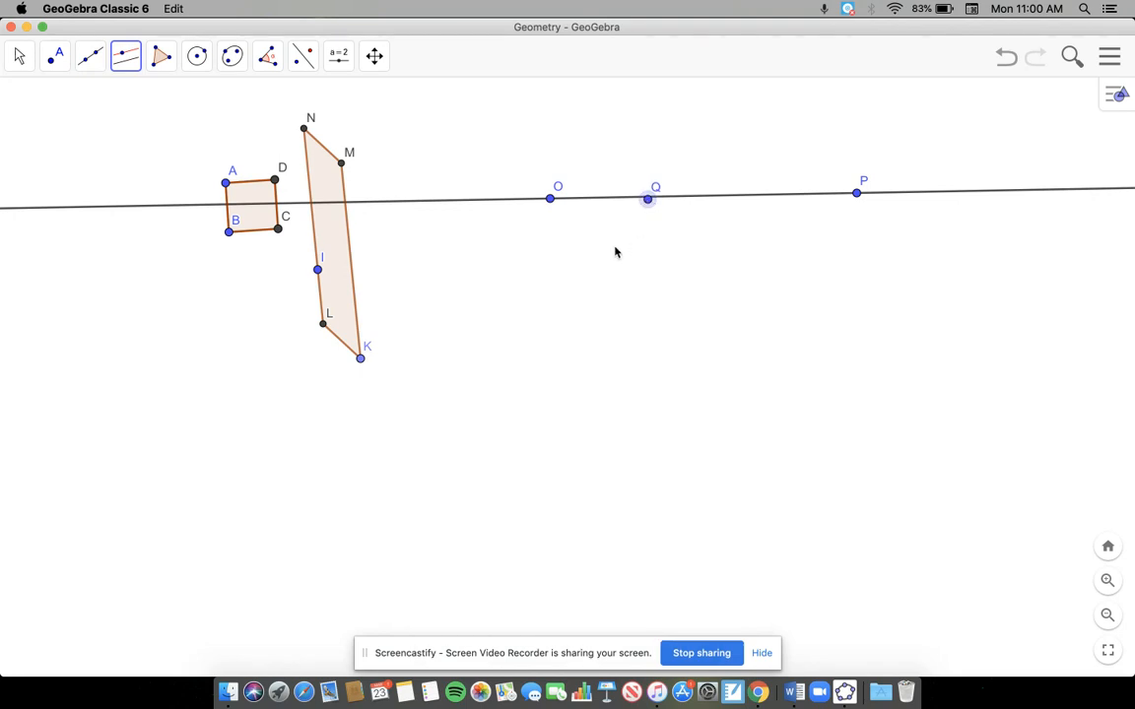
key("super+z")
left_click(730, 201)
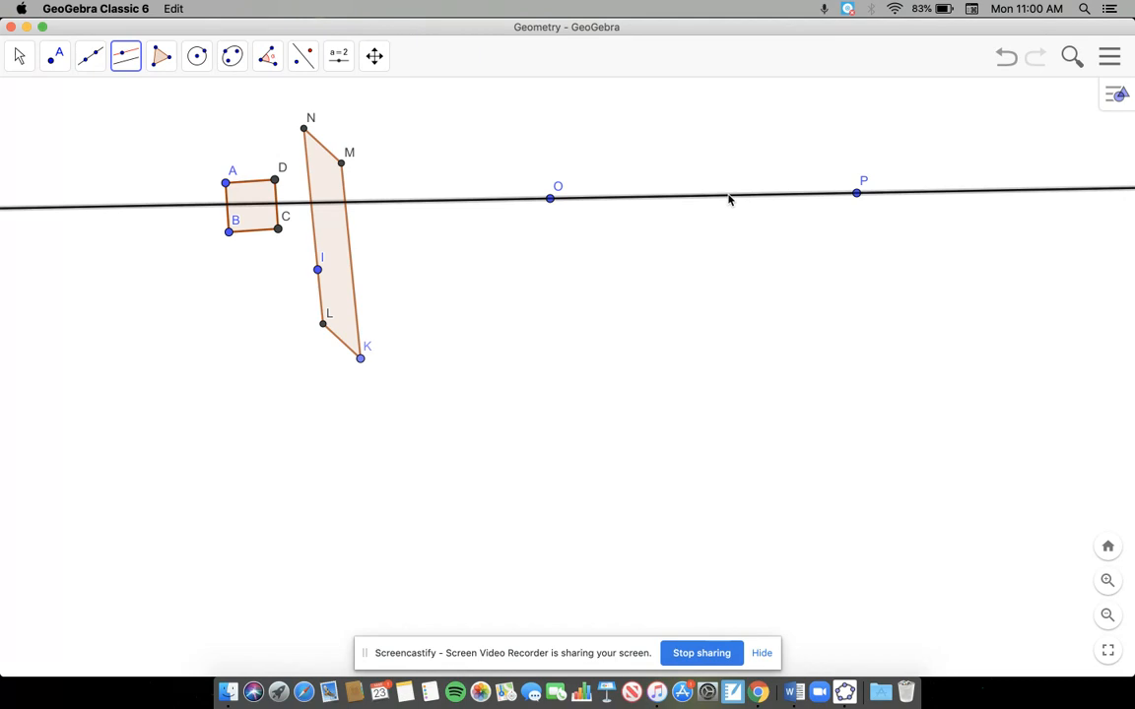
left_click(720, 314)
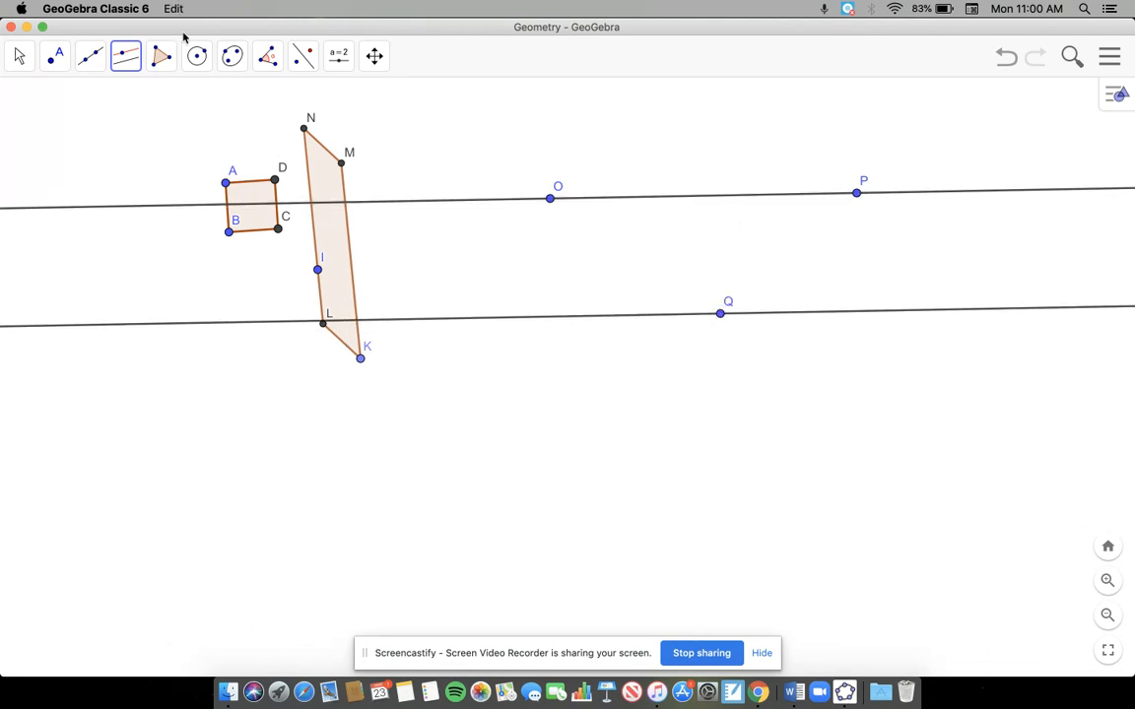
Step: Draw a slanted segment from point O to a new point on the lower parallel line, slightly left of O
left_click(90, 56)
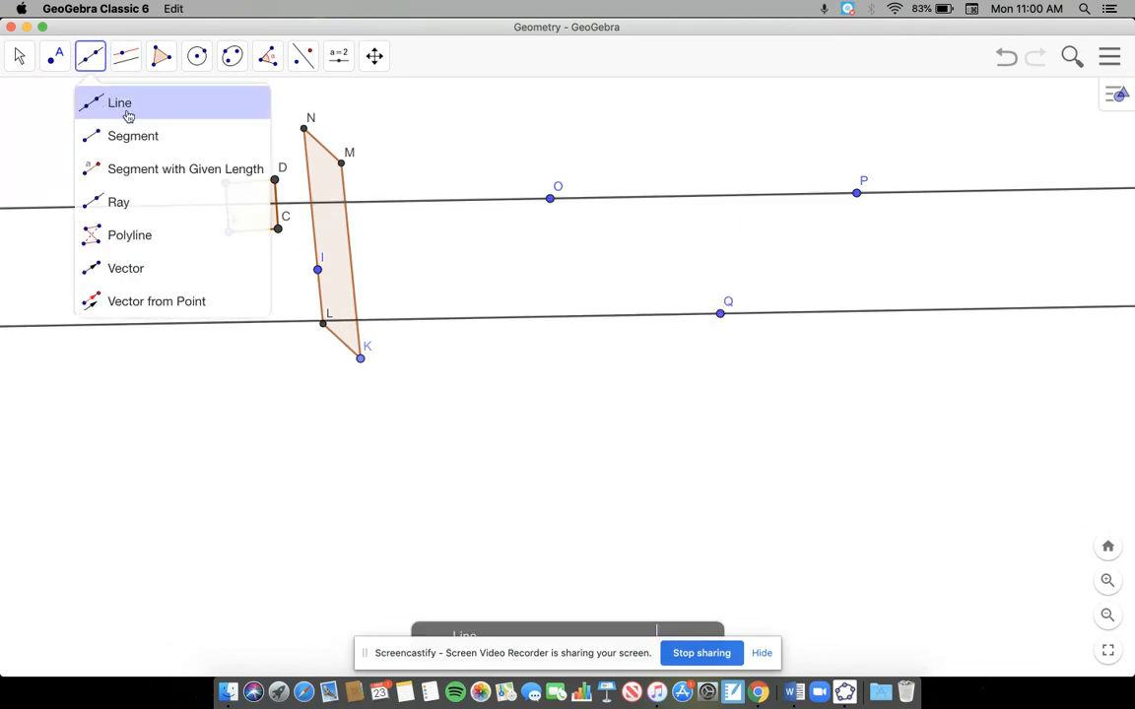
left_click(121, 140)
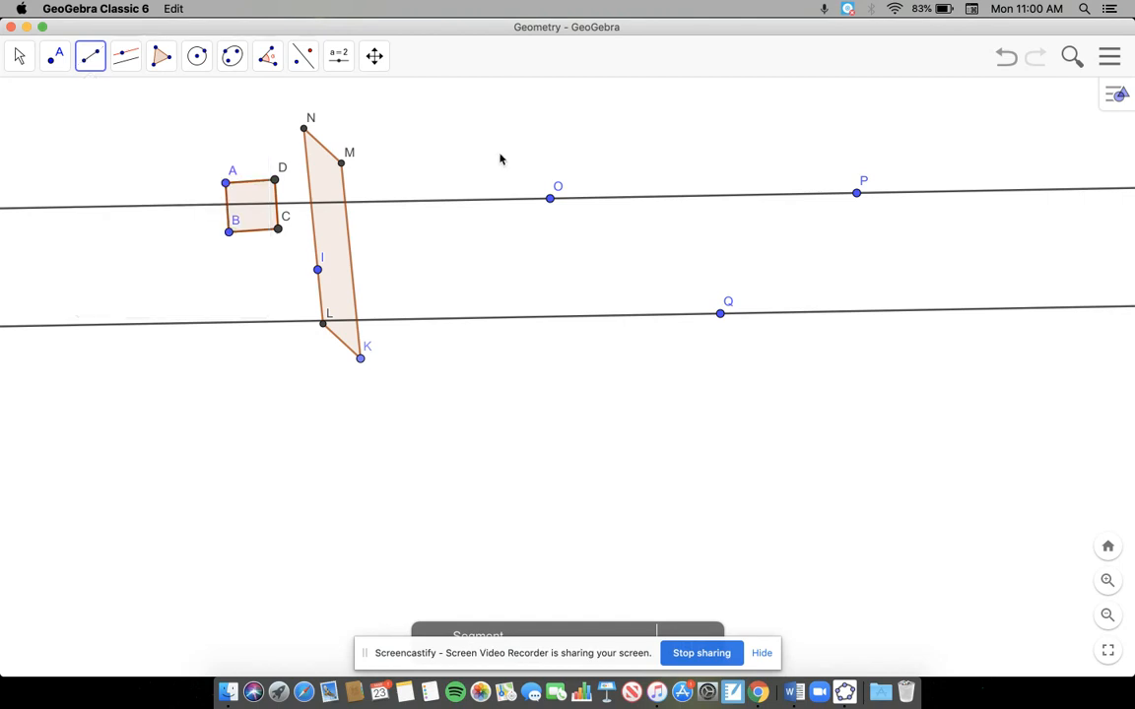
left_click(549, 199)
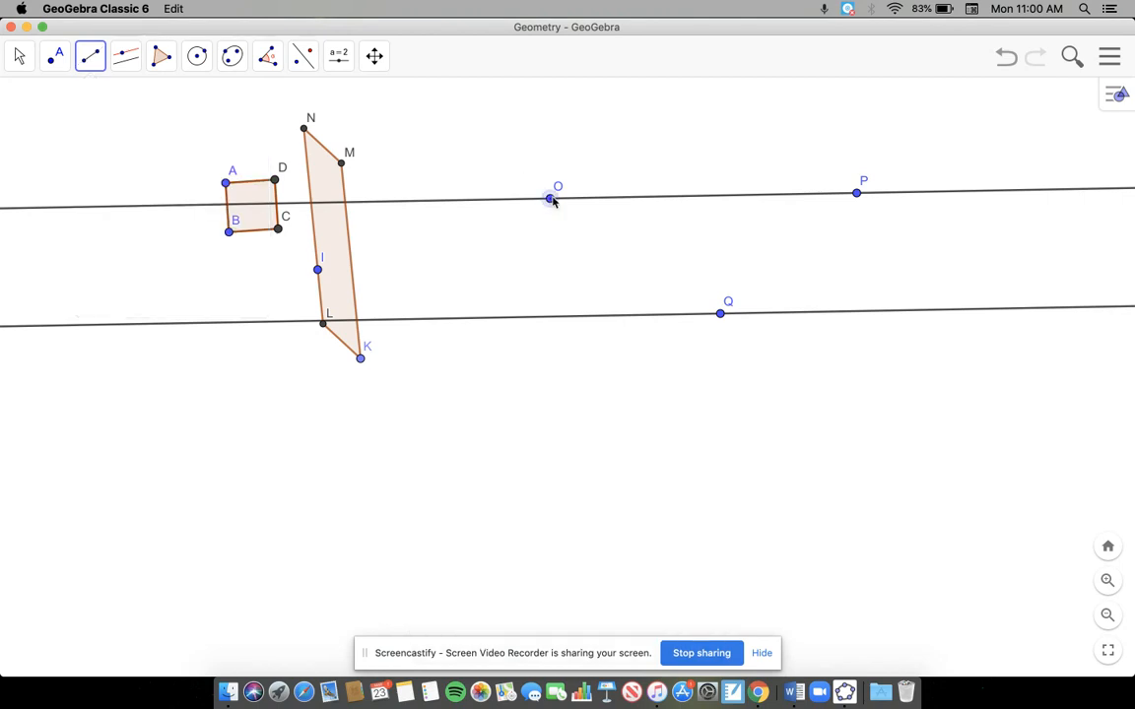
left_click(514, 318)
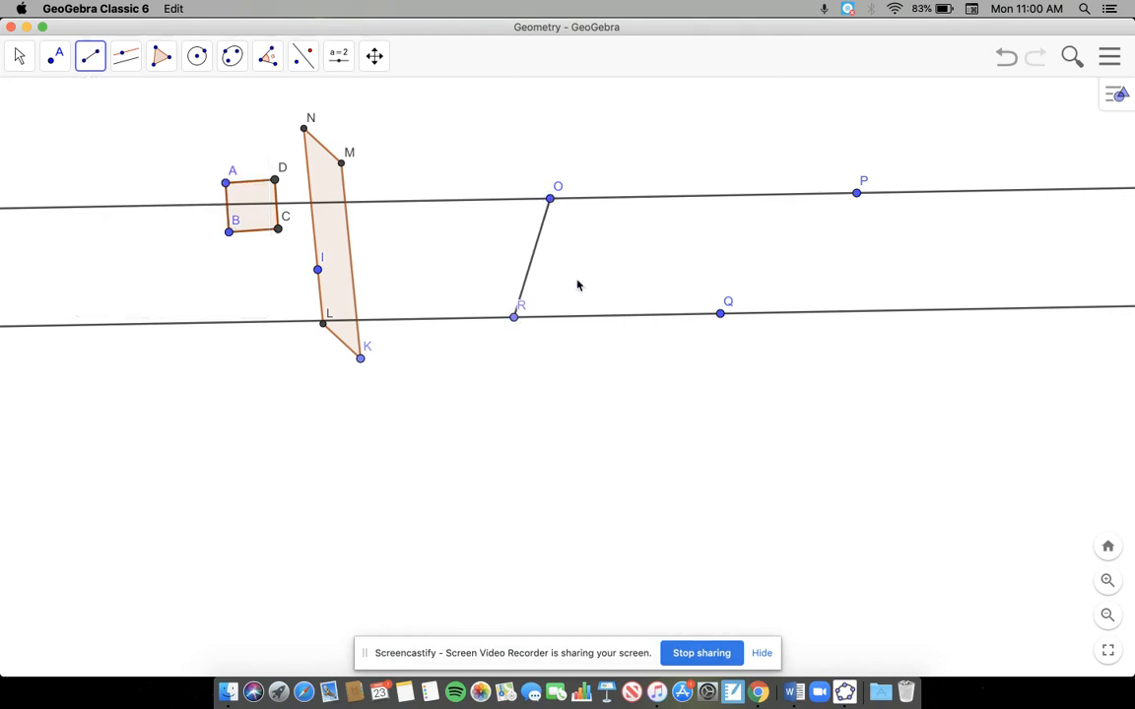
Step: Draw a slanted segment from point Q to a new point on the upper line, between O and P
left_click(721, 315)
left_click(668, 197)
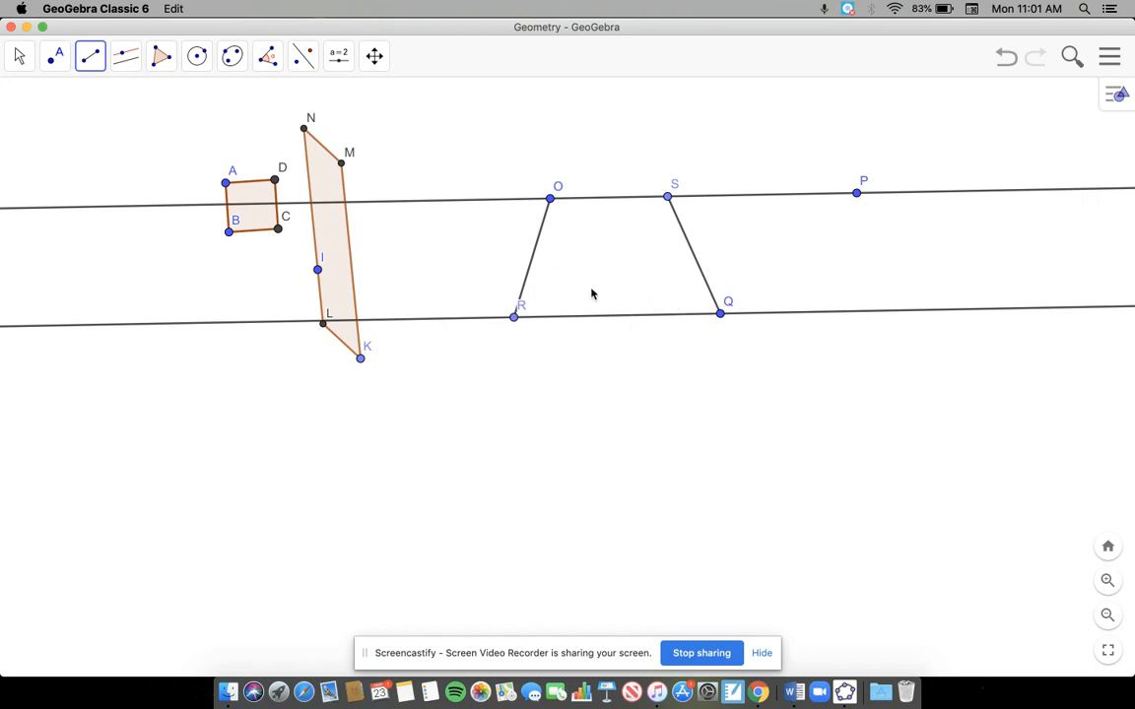
left_click(169, 56)
left_click(169, 106)
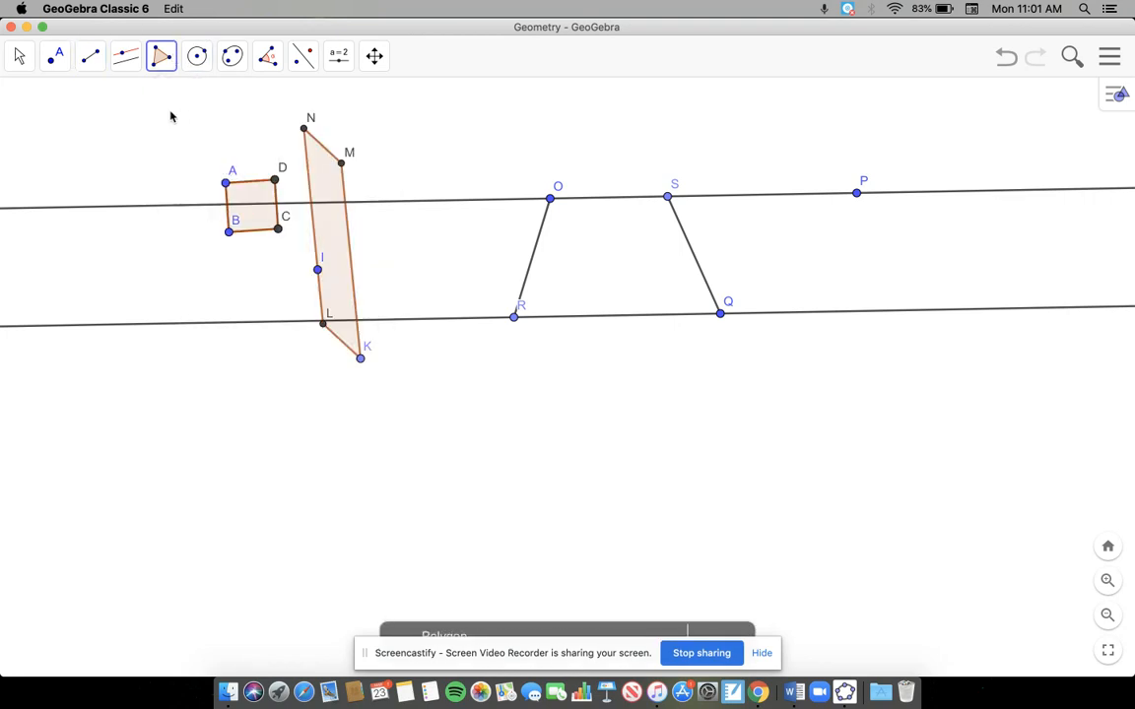
double_click(549, 199)
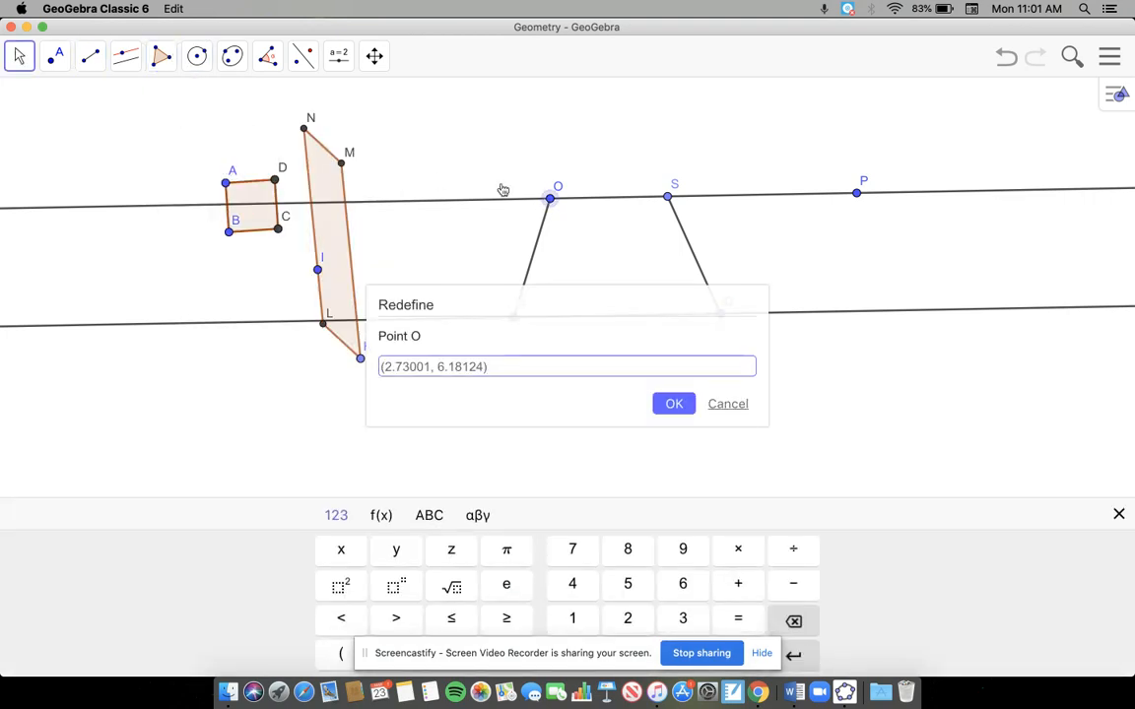
left_click(502, 189)
Step: Create the trapezoid as a polygon through points O, R, Q and S, closing it at O
left_click(162, 56)
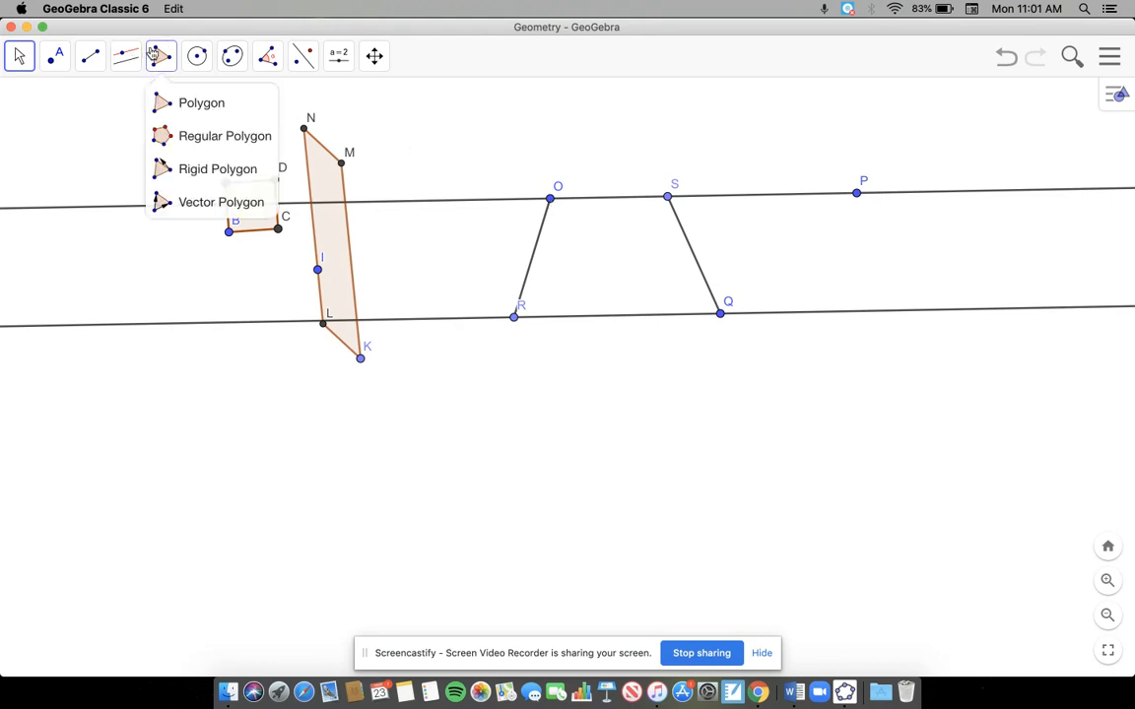
left_click(172, 104)
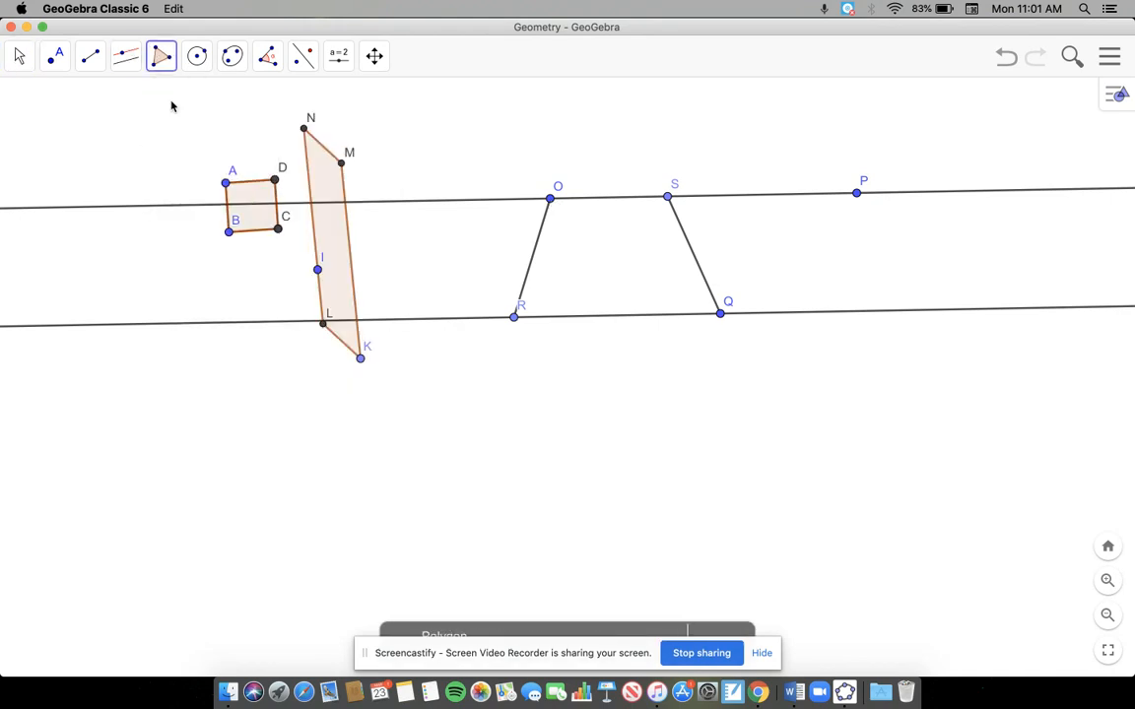
left_click(549, 199)
left_click(513, 317)
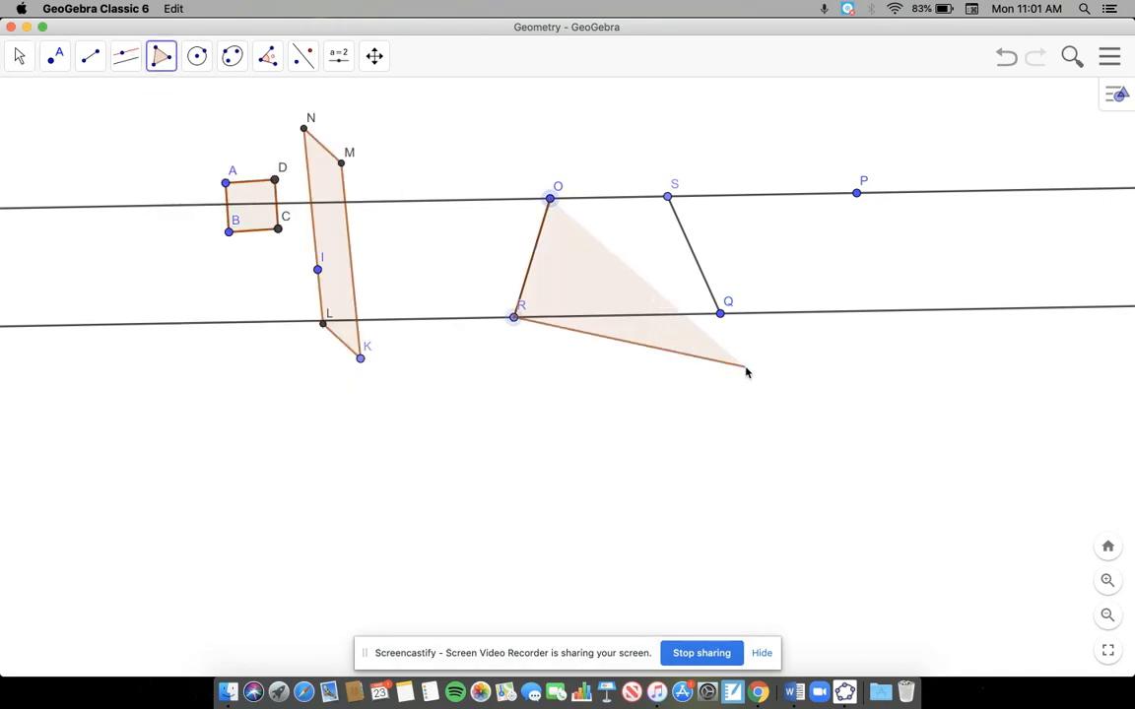
left_click(719, 314)
left_click(668, 196)
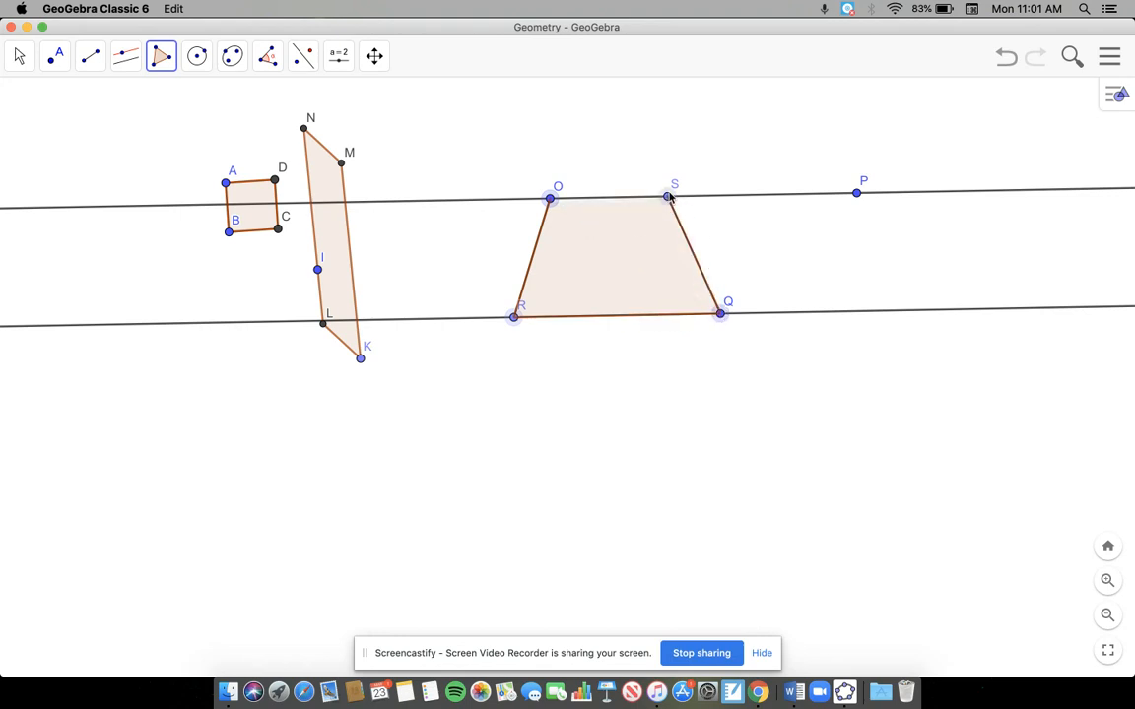
left_click(550, 200)
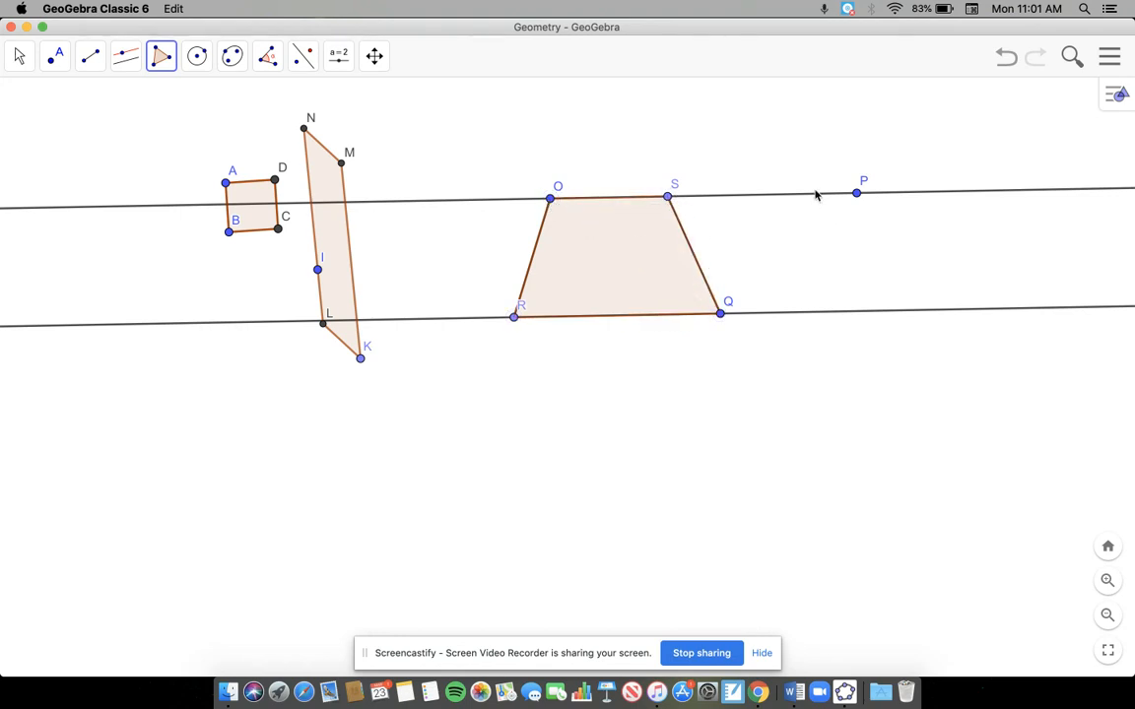
Step: Hide the line through O and P and the parallel line through Q, leaving the trapezoid
left_click(20, 59)
left_click(90, 57)
left_click(20, 57)
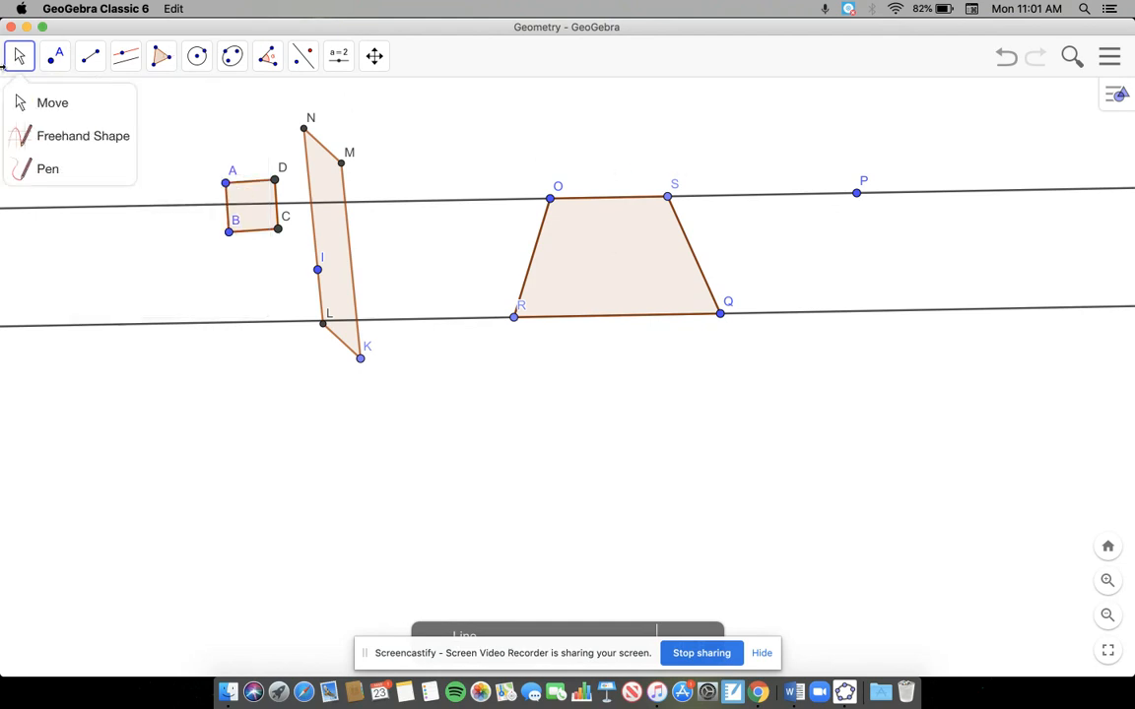
left_click(44, 93)
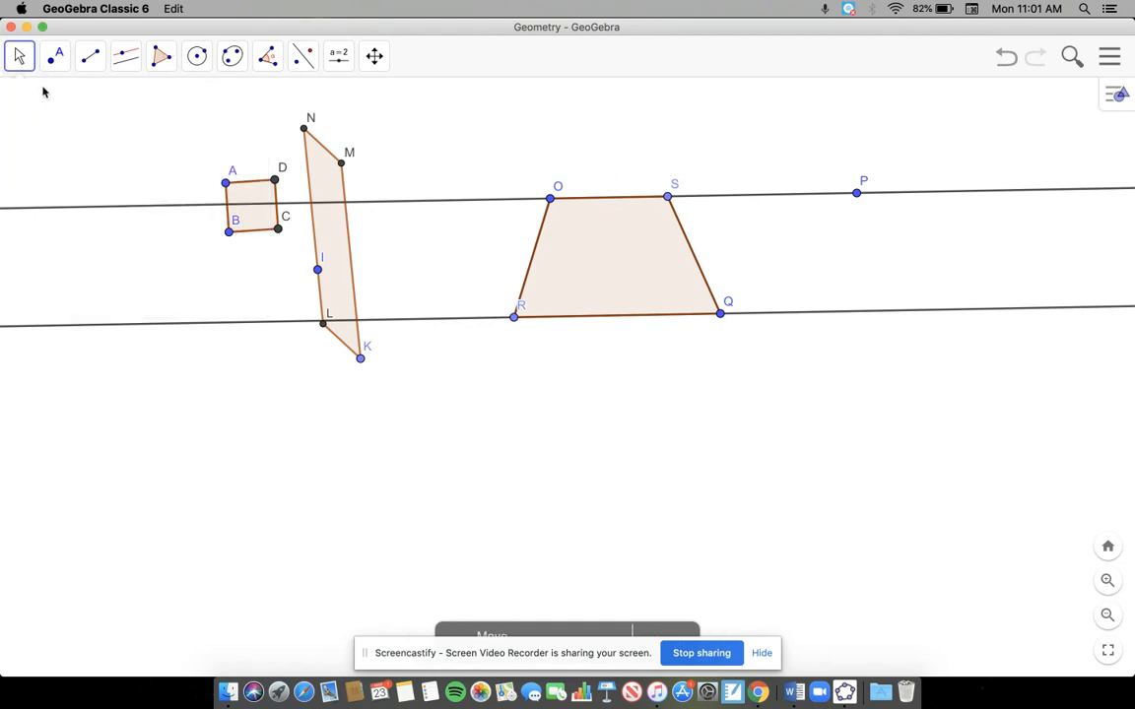
right_click(748, 196)
left_click(784, 229)
right_click(779, 321)
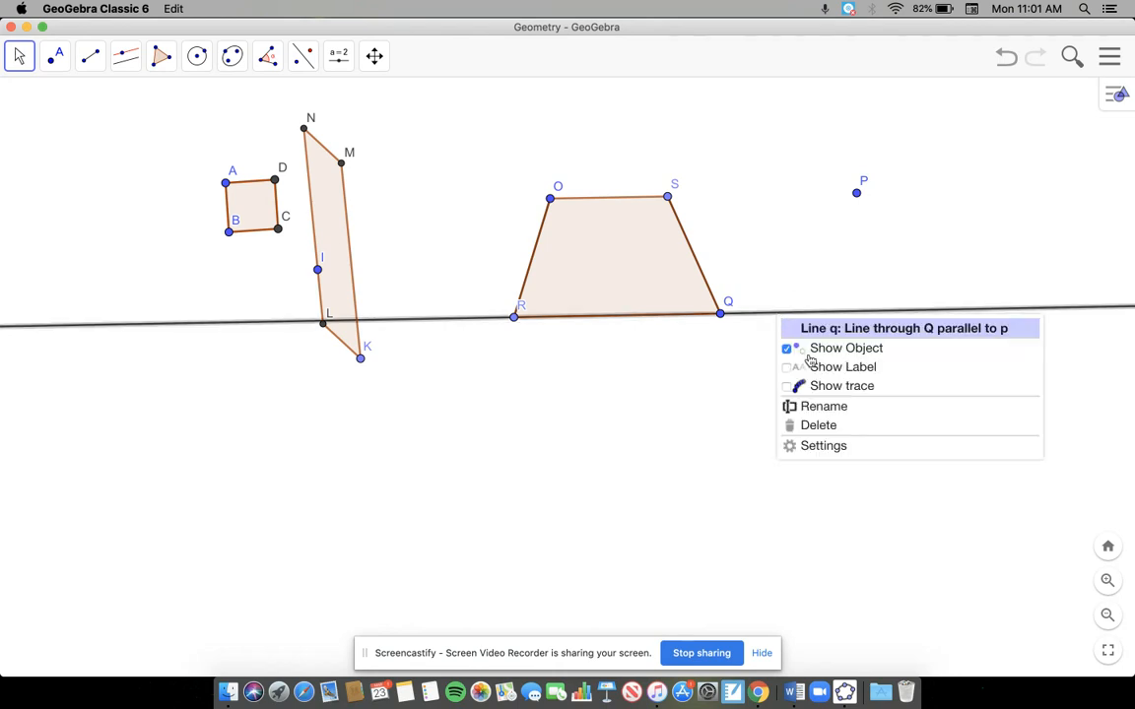
left_click(803, 349)
Step: Test the trapezoid by moving it and relocating vertices Q, O and R below the parallelogram, with R placed slightly left of and below O
left_click_drag(651, 298, 589, 324)
left_click_drag(722, 370, 629, 416)
left_click_drag(553, 250, 325, 442)
left_click_drag(264, 588, 418, 513)
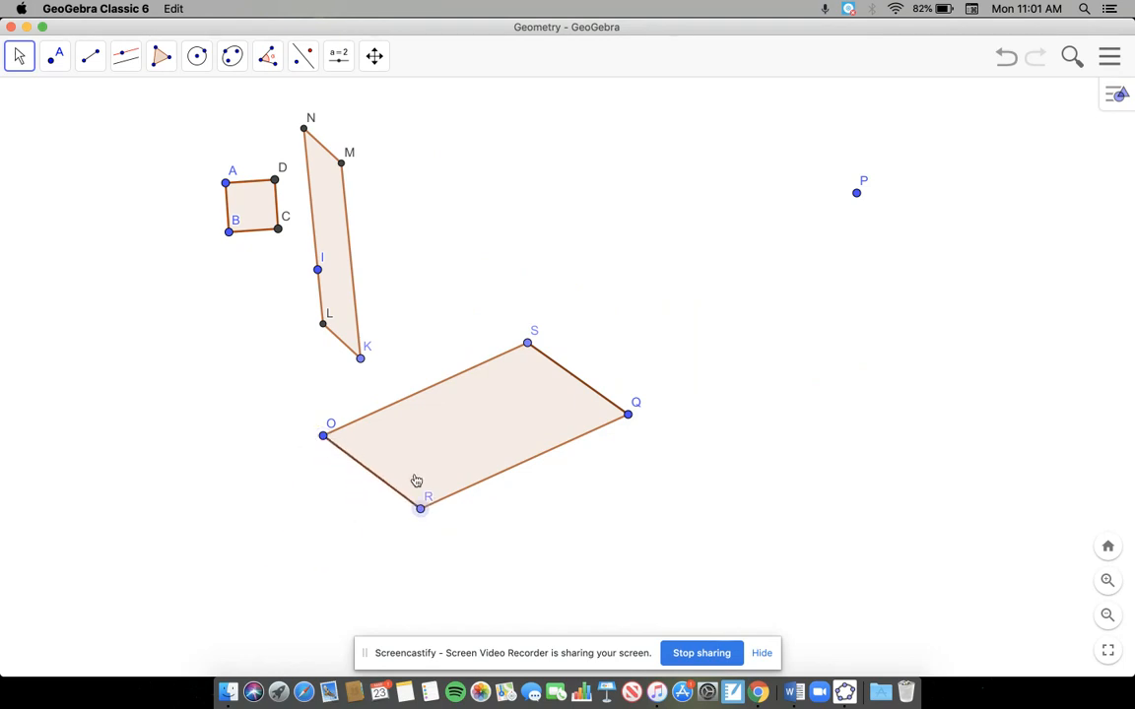
left_click_drag(422, 511, 308, 573)
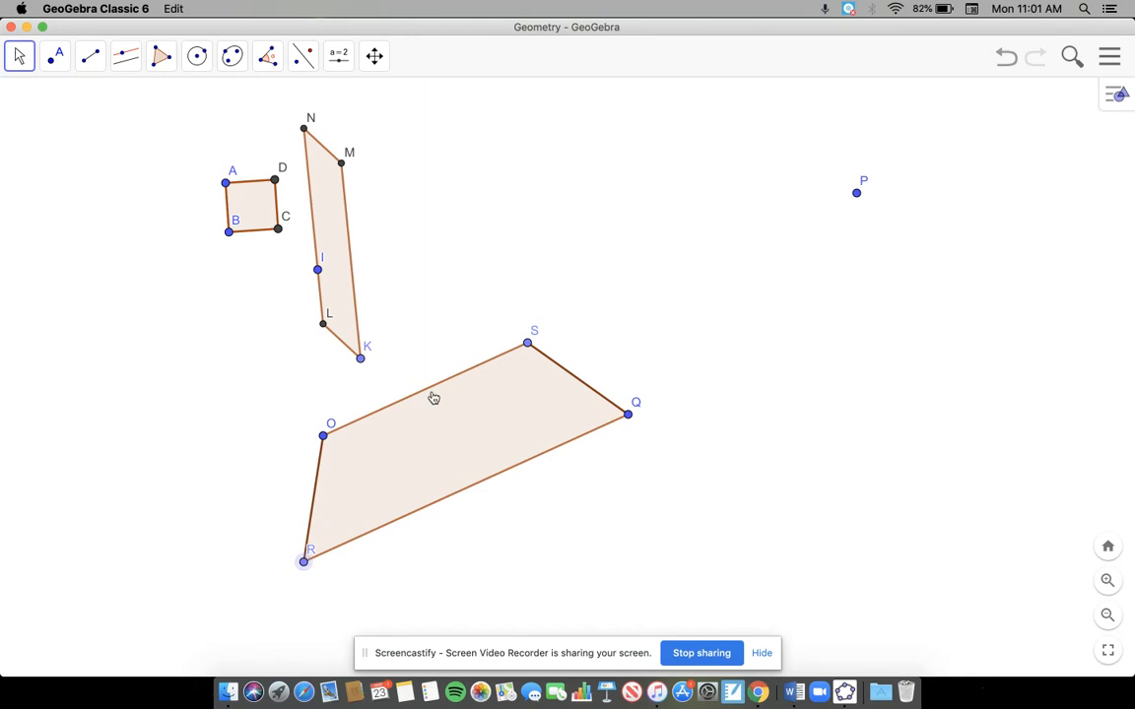
left_click(432, 408)
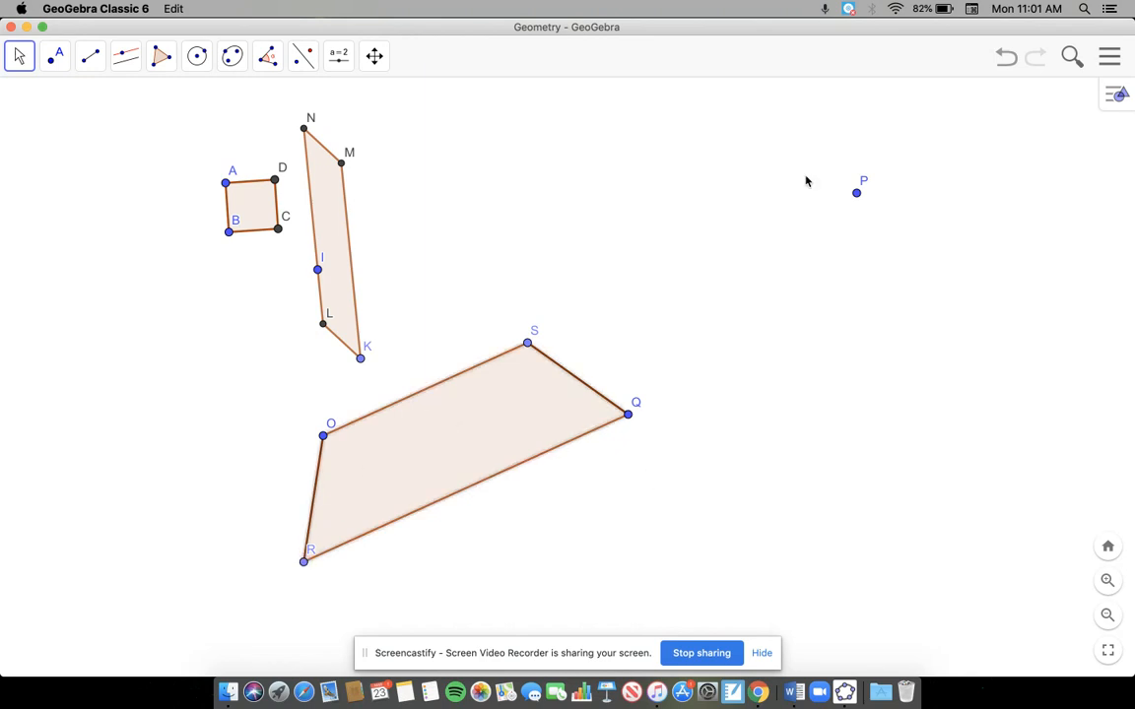
Step: Hide point P and move the trapezoid down and left, below the square and parallelogram
right_click(858, 194)
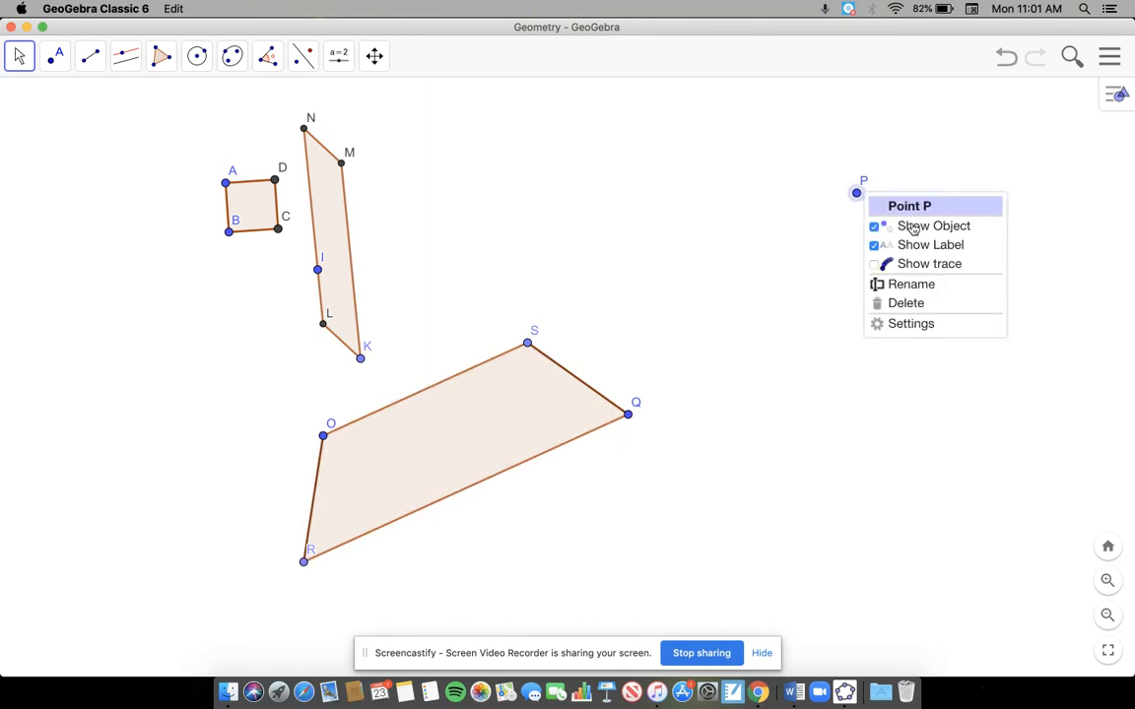
left_click(913, 228)
left_click_drag(421, 473, 242, 501)
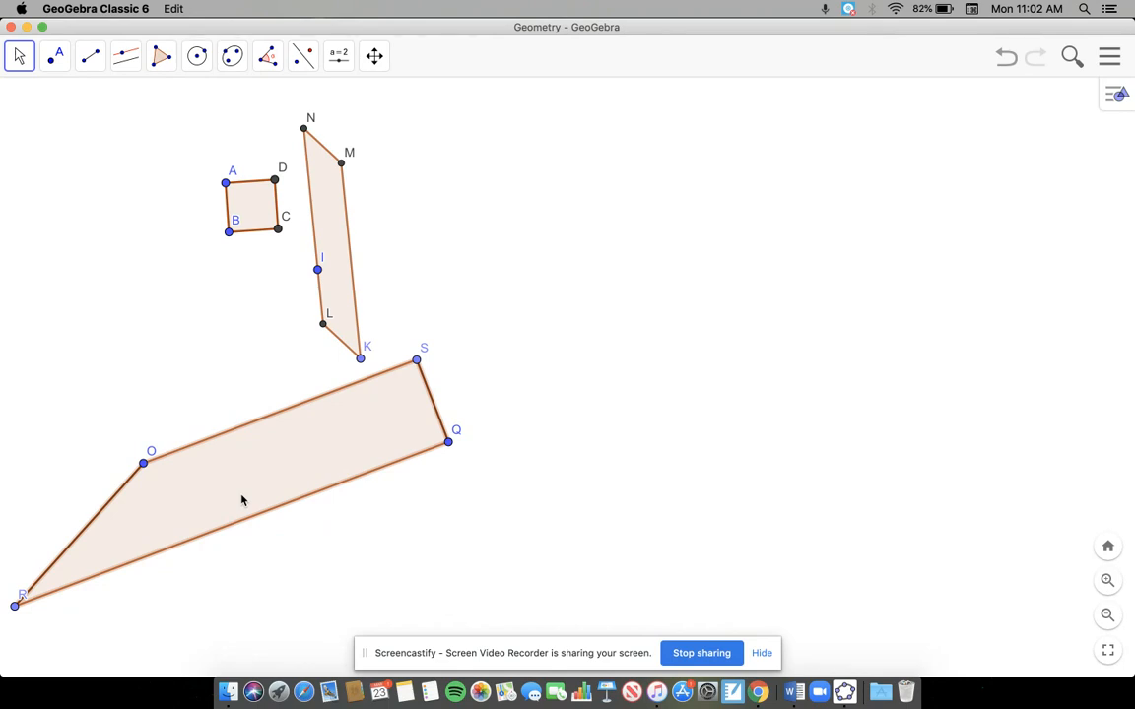
Step: Draw a nearly horizontal line through two new points in the empty area right of the existing shapes
left_click(86, 59)
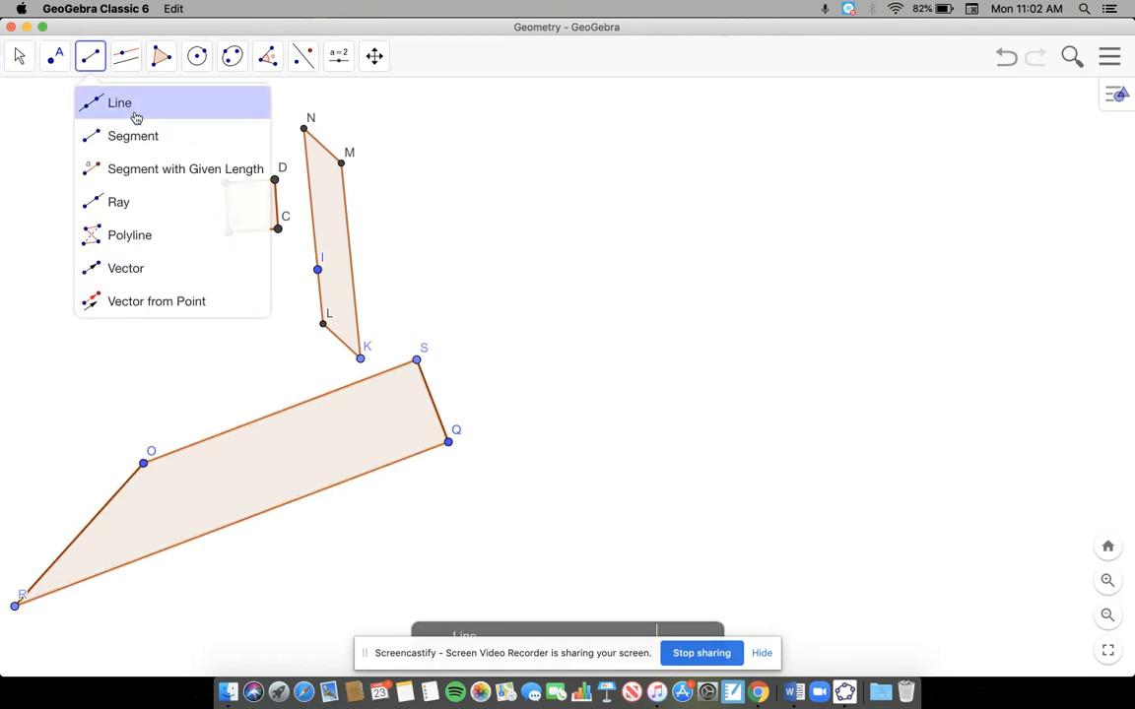
left_click(134, 112)
left_click(643, 332)
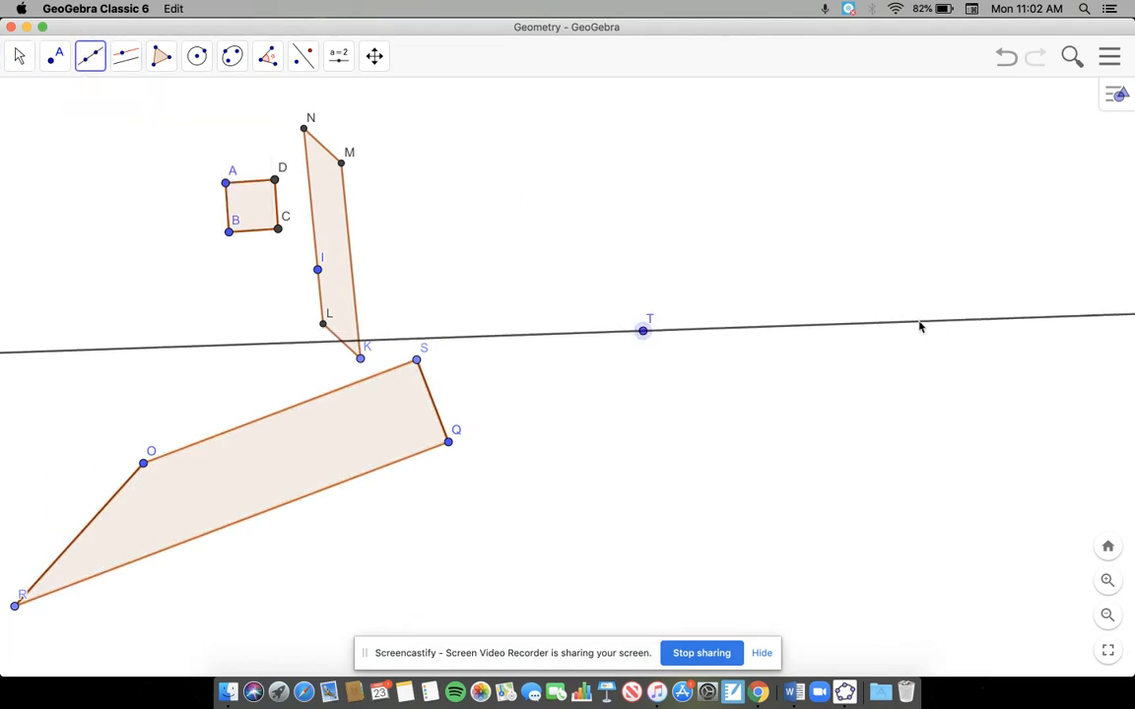
left_click(919, 322)
Step: Construct a line parallel to line TU through a new point above it, about midway between T and U, and hide the stray point V
left_click(125, 56)
left_click(176, 135)
left_click(751, 325)
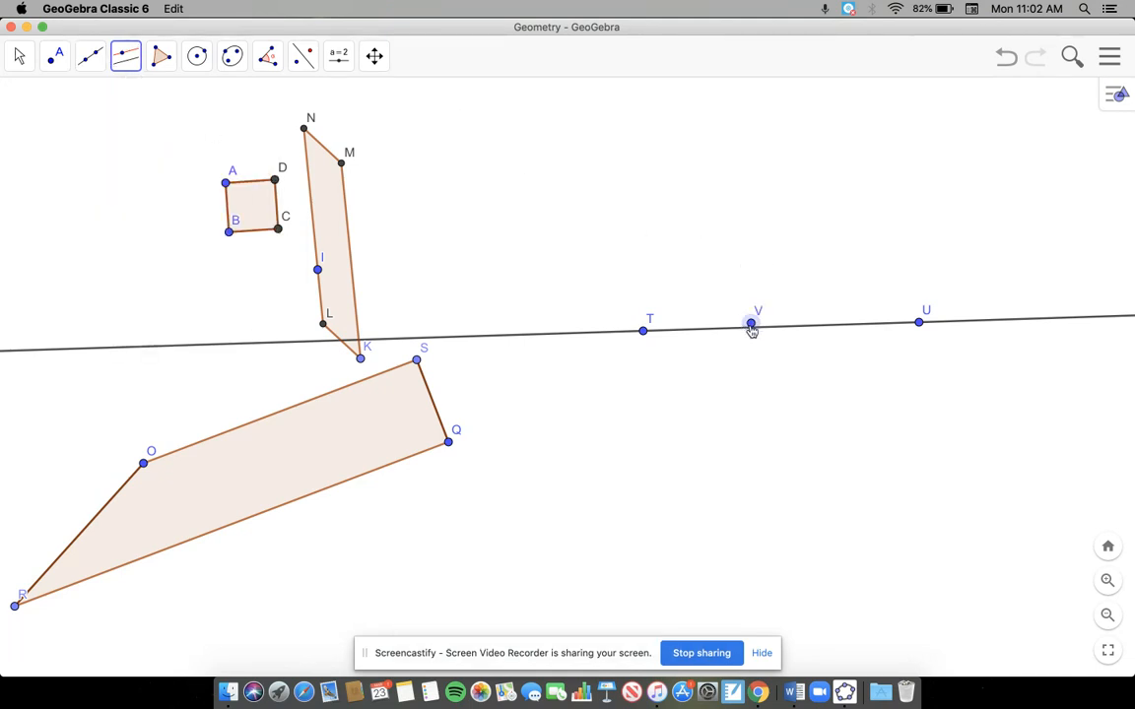
right_click(750, 325)
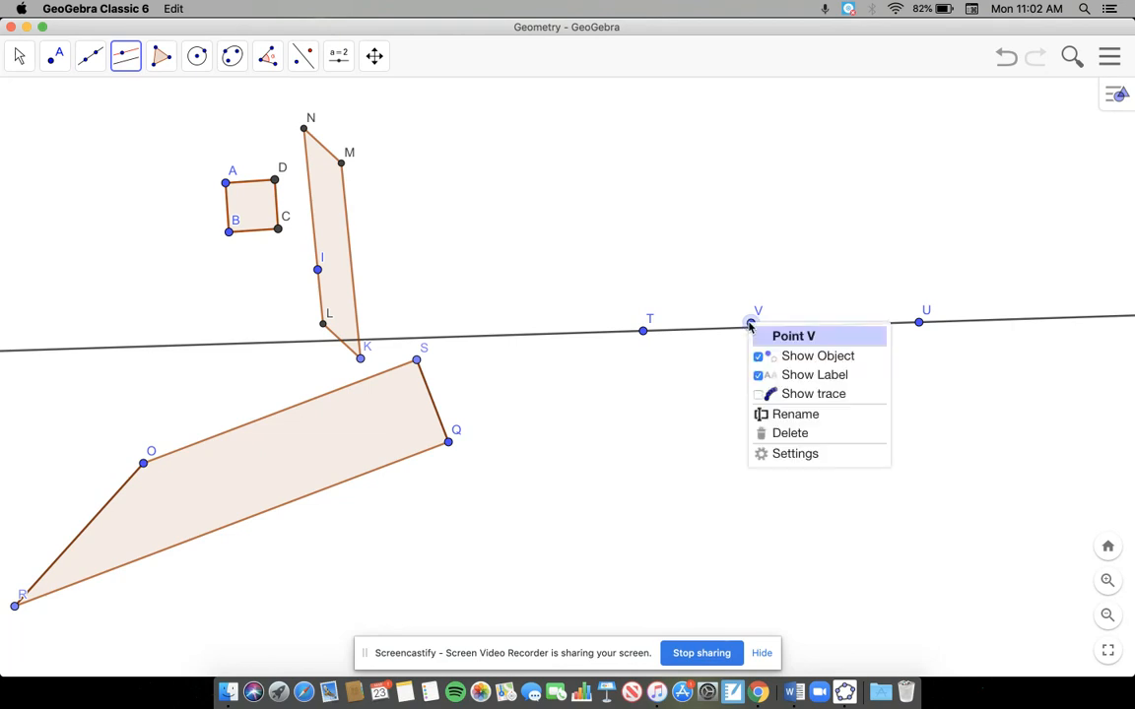
left_click(798, 356)
left_click(769, 329)
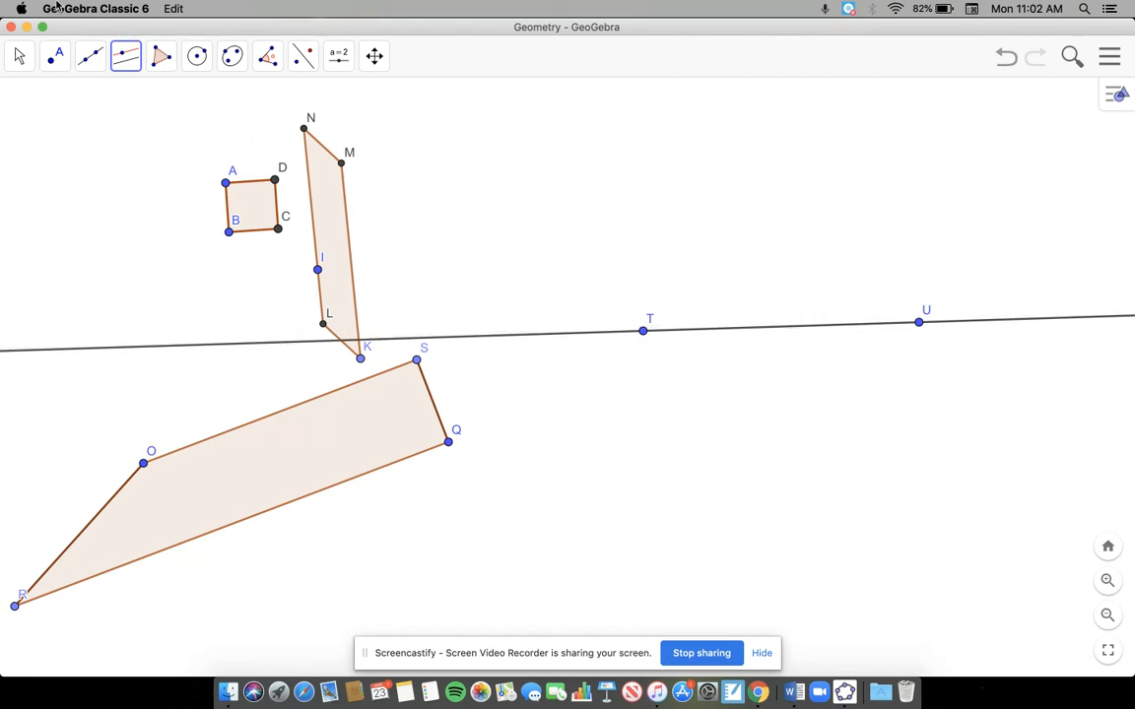
left_click(778, 335)
left_click(777, 196)
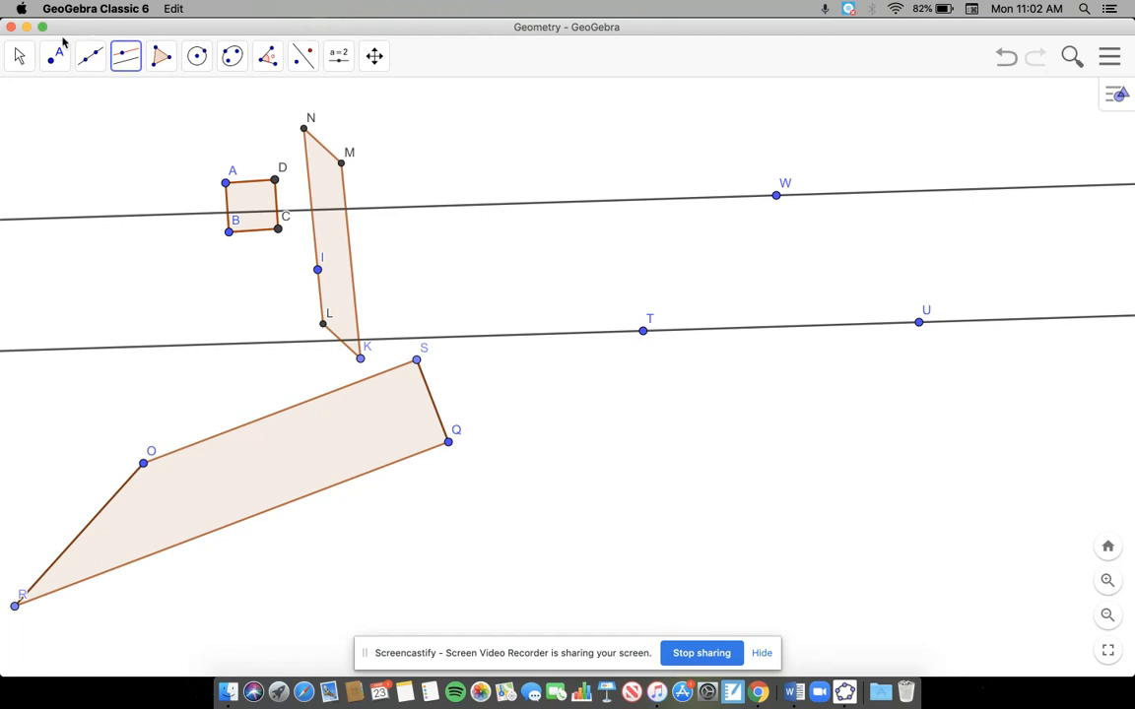
Step: Create a segment with given length 5 starting at a new point on the upper parallel line, left of W
left_click(91, 56)
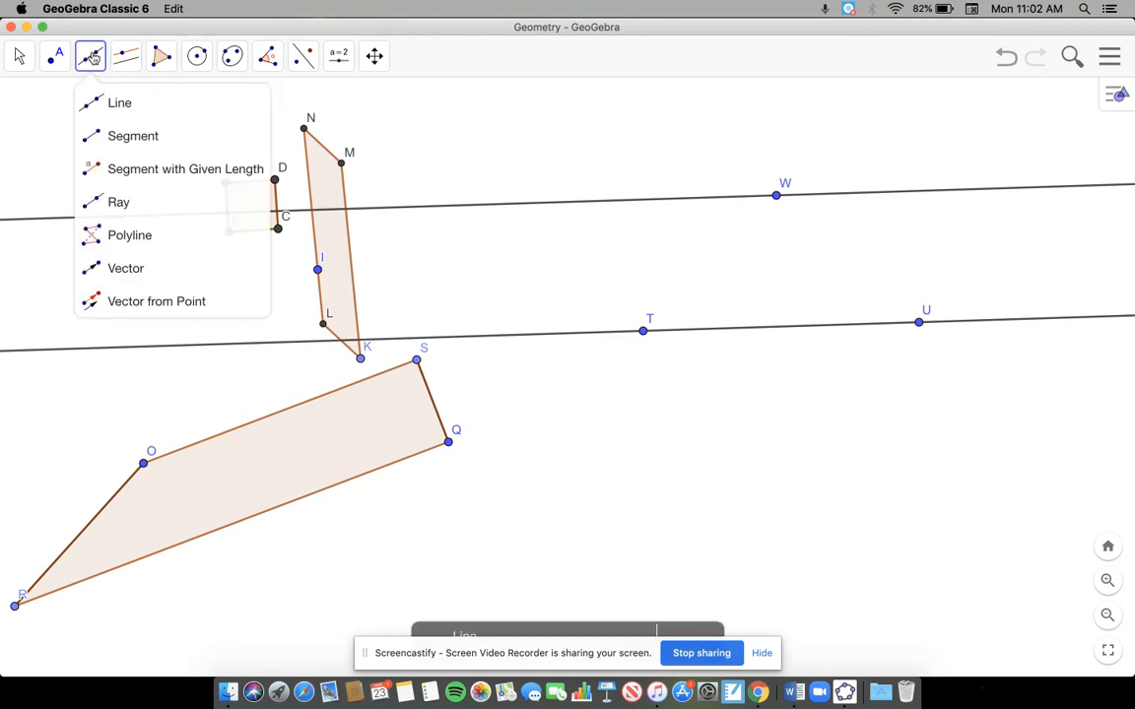
left_click(182, 171)
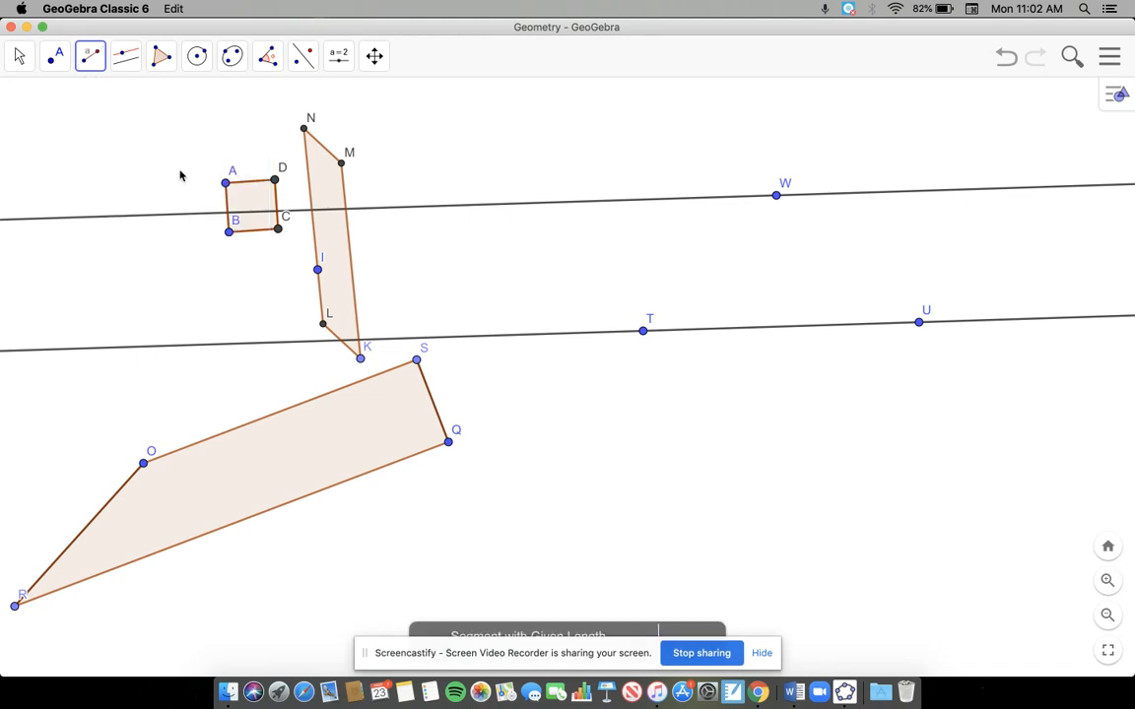
left_click(651, 200)
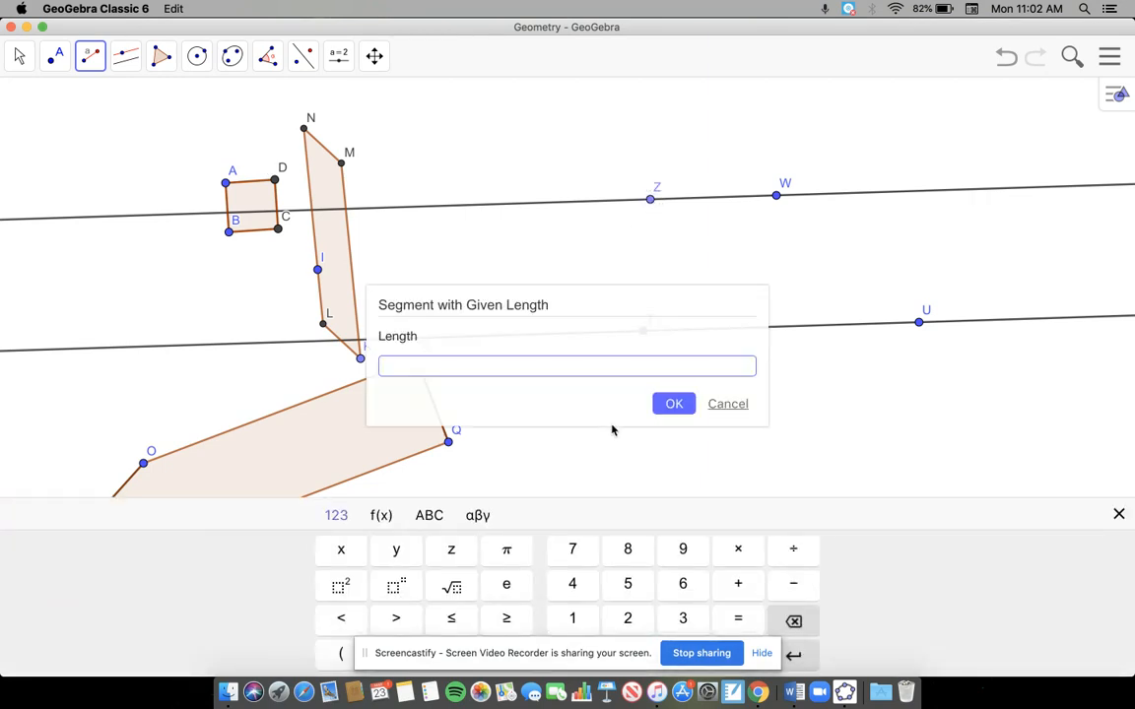
type("5")
left_click(673, 403)
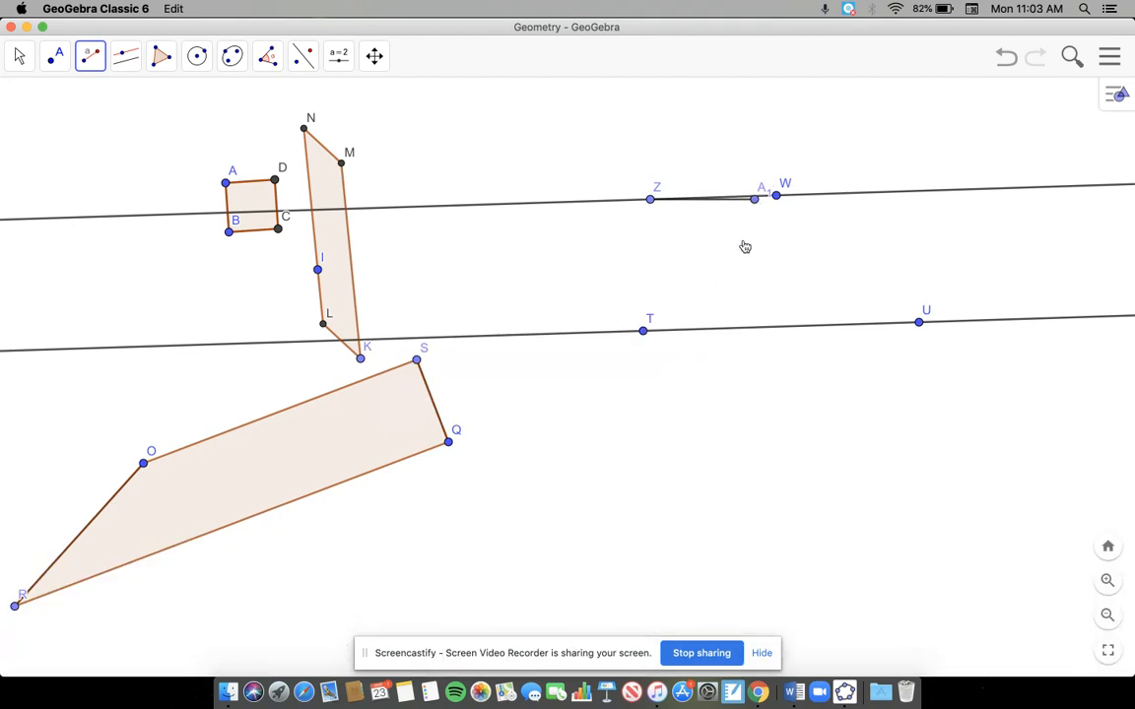
Step: Swing the segment's free endpoint down to the left below Z and move line TU up so it passes through that endpoint
left_click(19, 56)
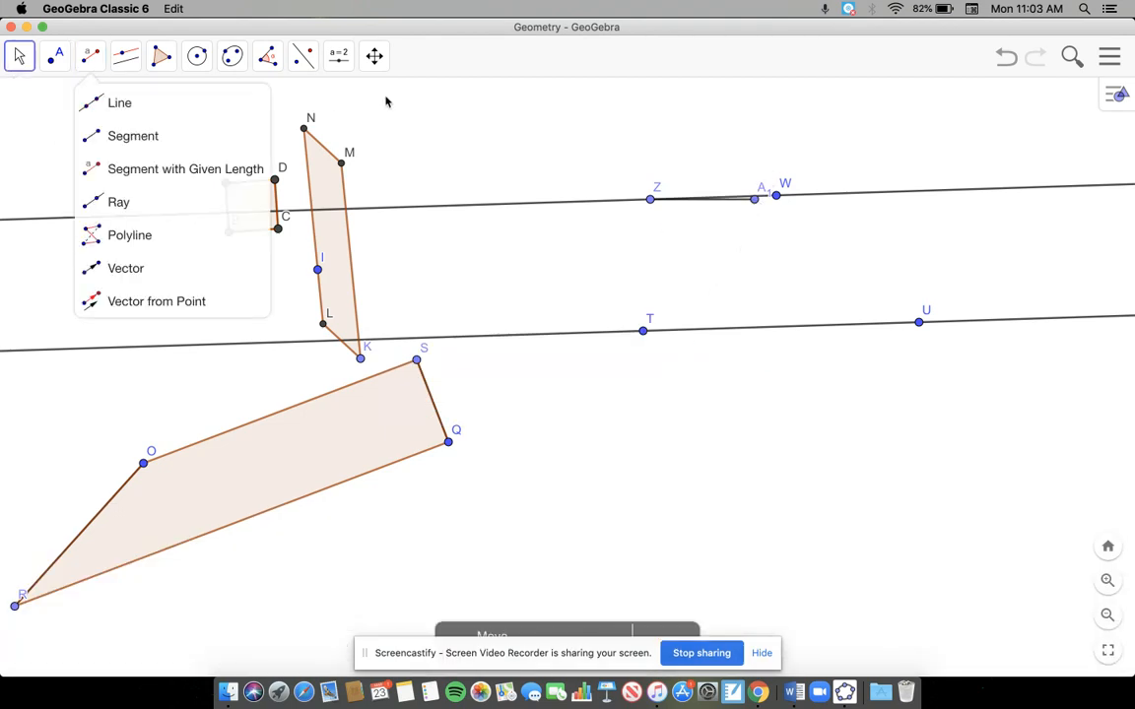
left_click_drag(754, 204, 597, 327)
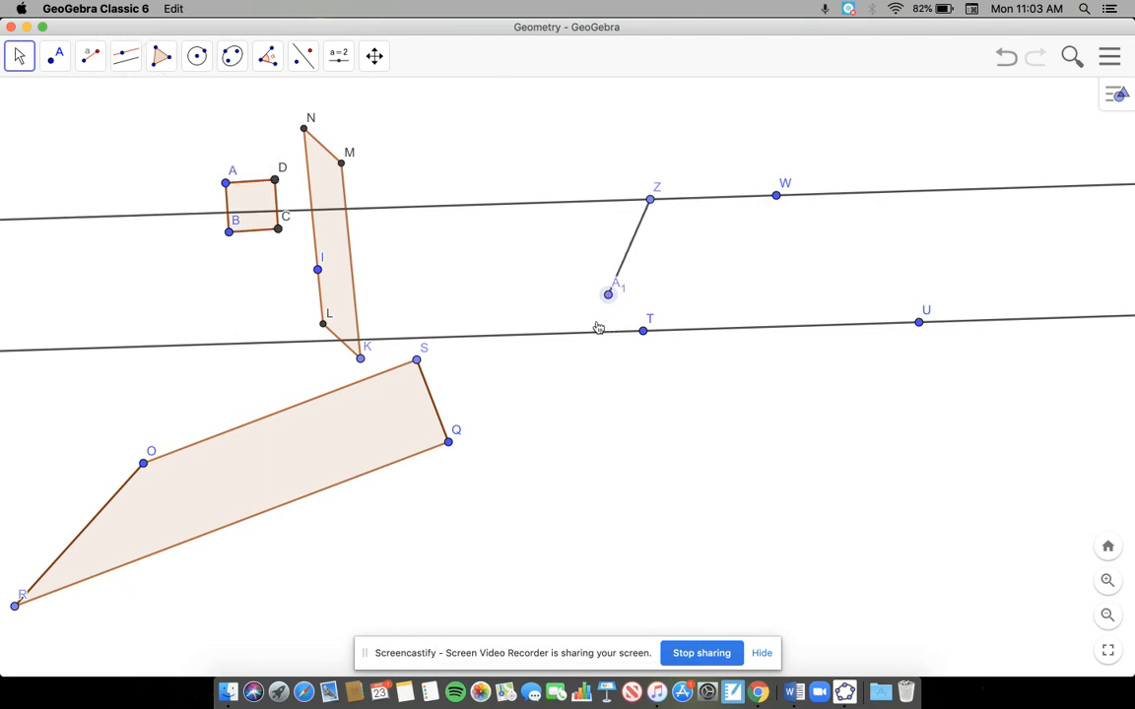
left_click_drag(717, 331, 711, 296)
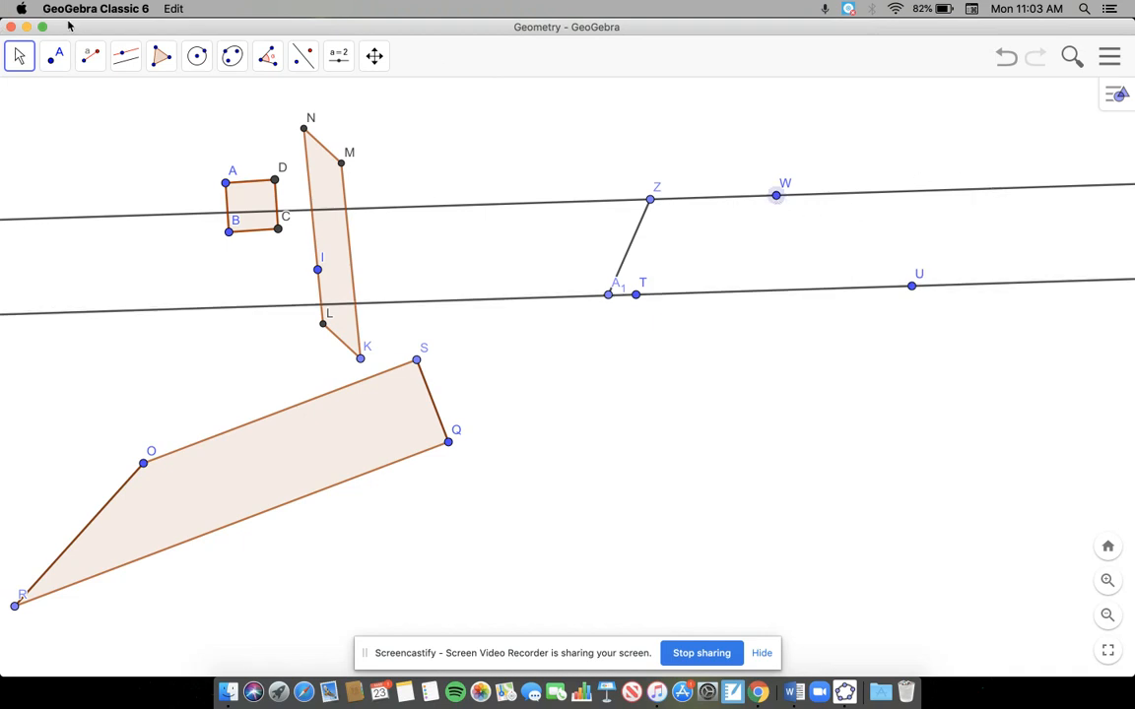
Step: Create a segment with given length 5 from point W and swing its free endpoint down onto the lower line, between T and U
left_click(97, 69)
left_click(141, 171)
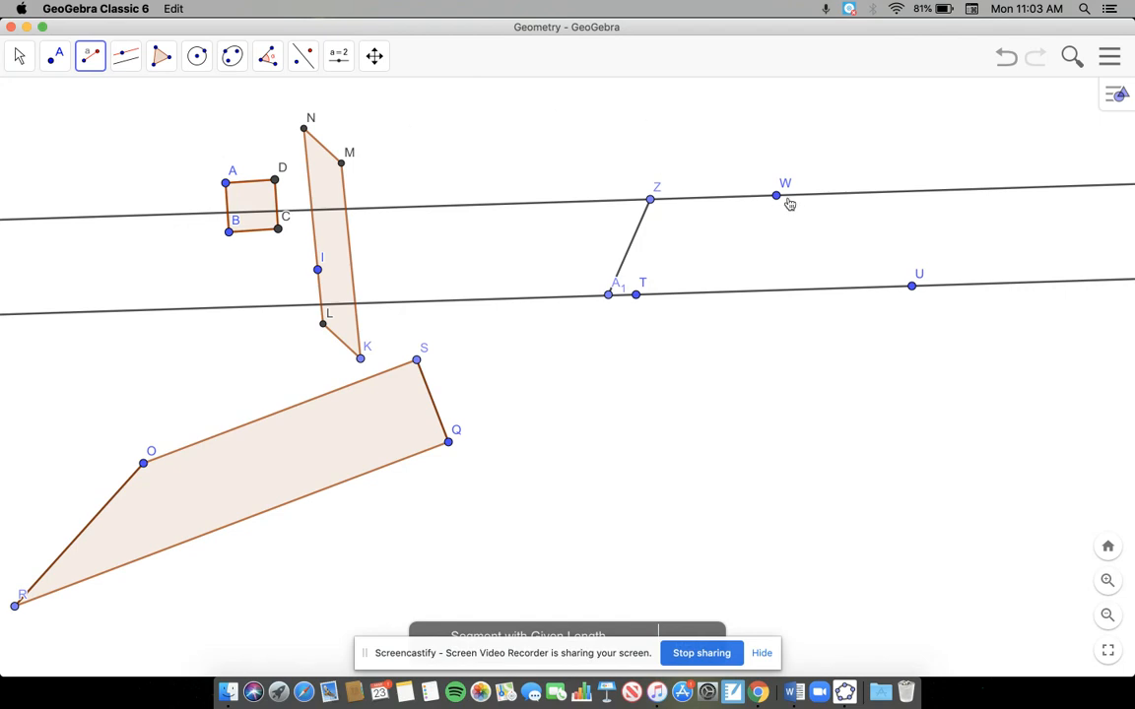
left_click(777, 196)
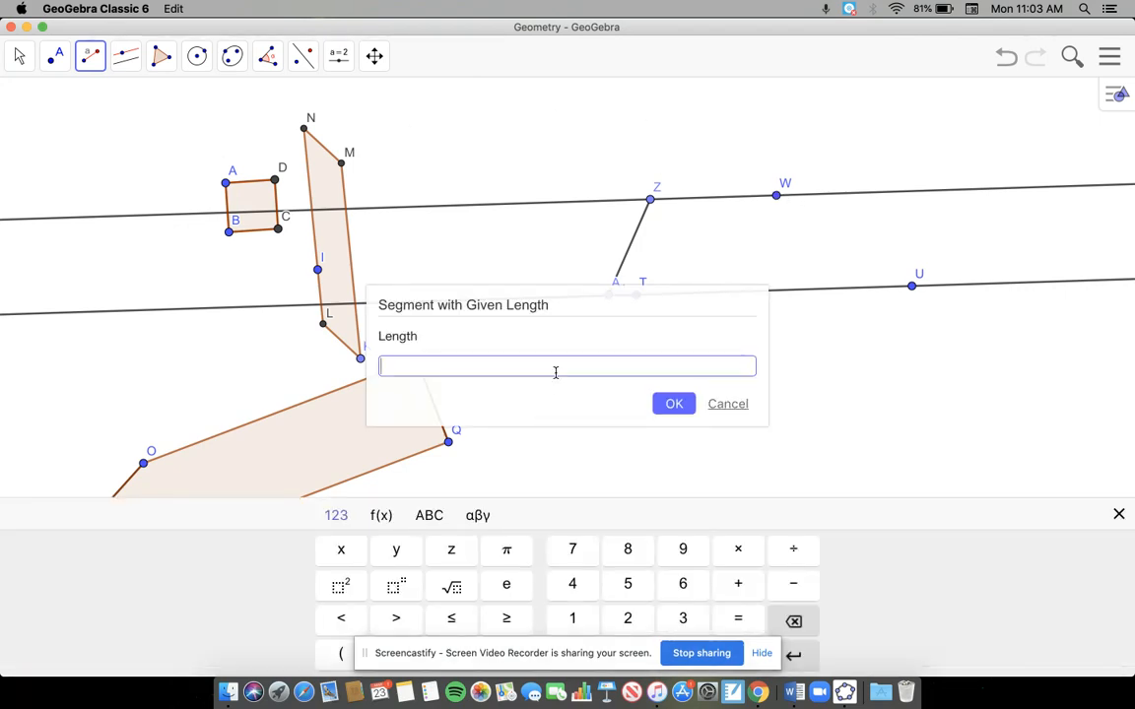
type("5")
key("Return")
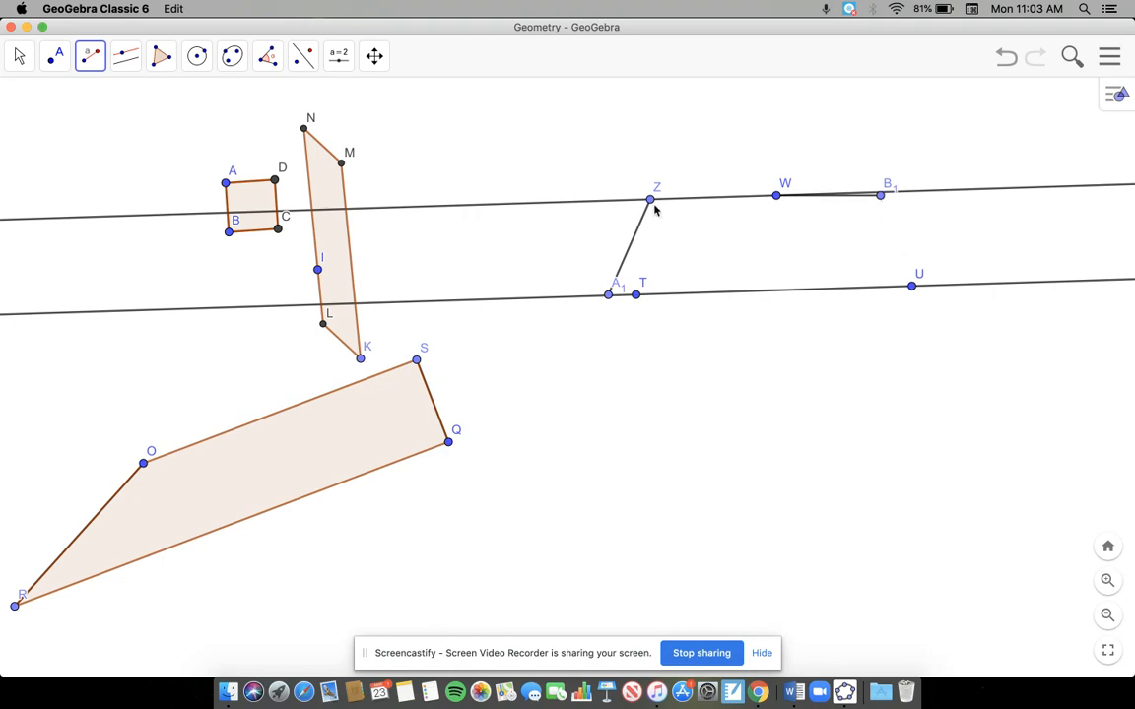
left_click(19, 56)
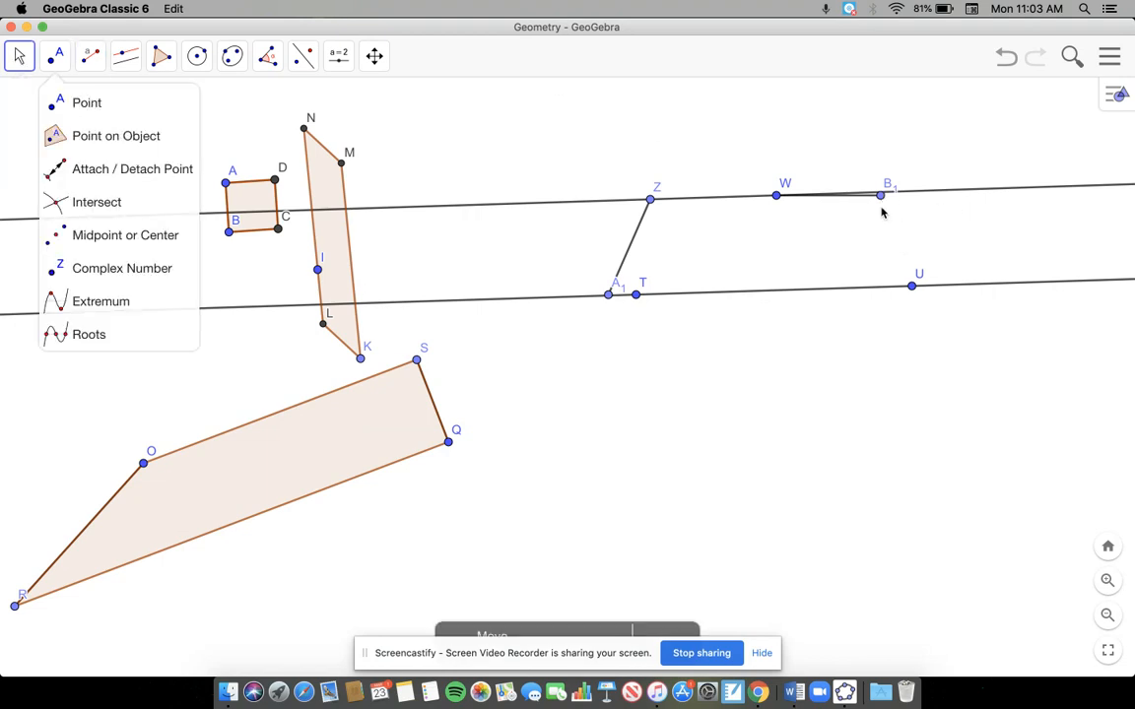
left_click_drag(880, 206, 839, 315)
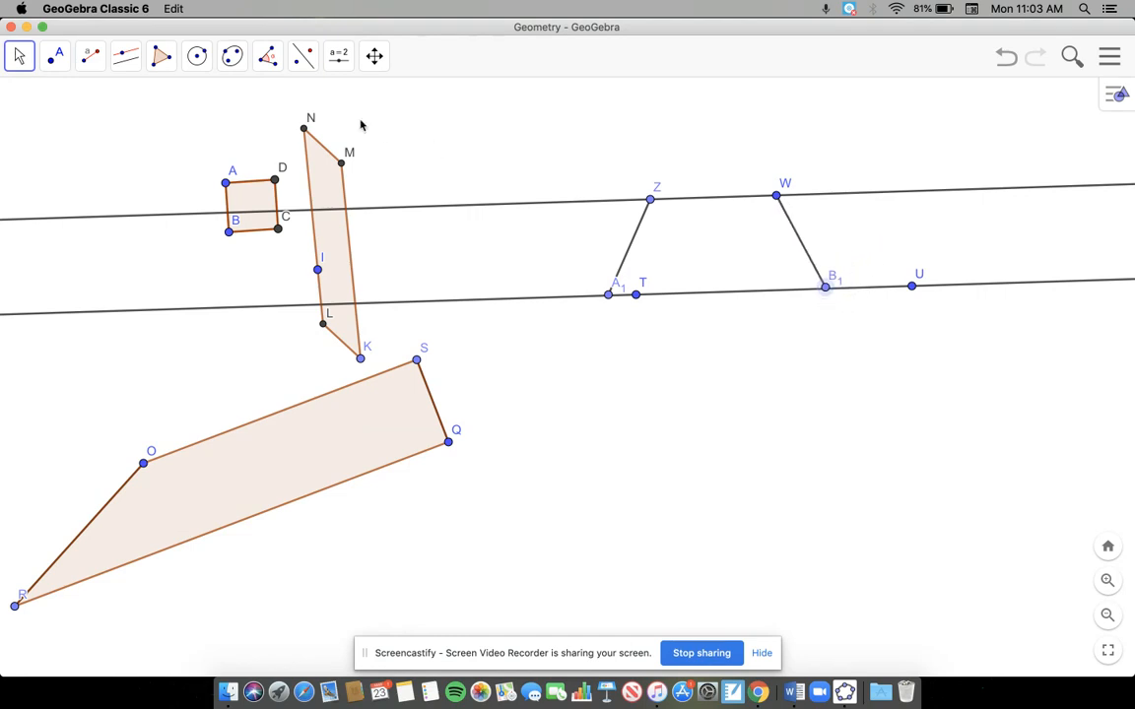
Step: Create a polygon through A1, Z, W and B1 to form the trapezoid between the parallel lines
left_click(162, 56)
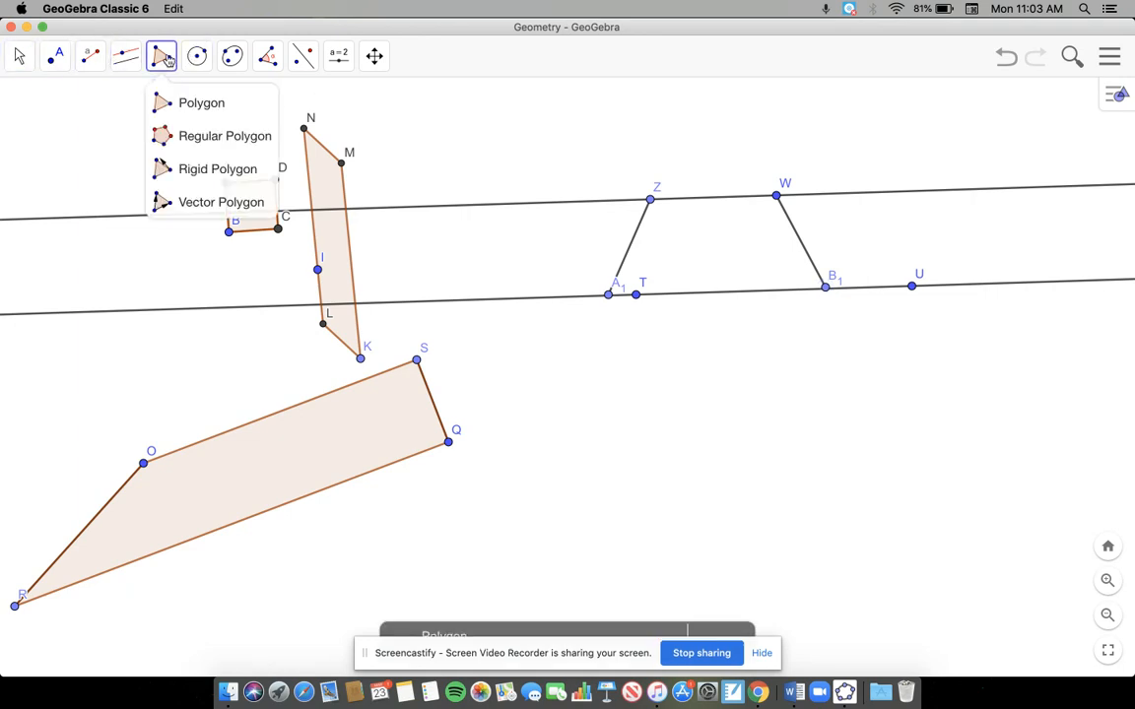
left_click(203, 104)
left_click(607, 295)
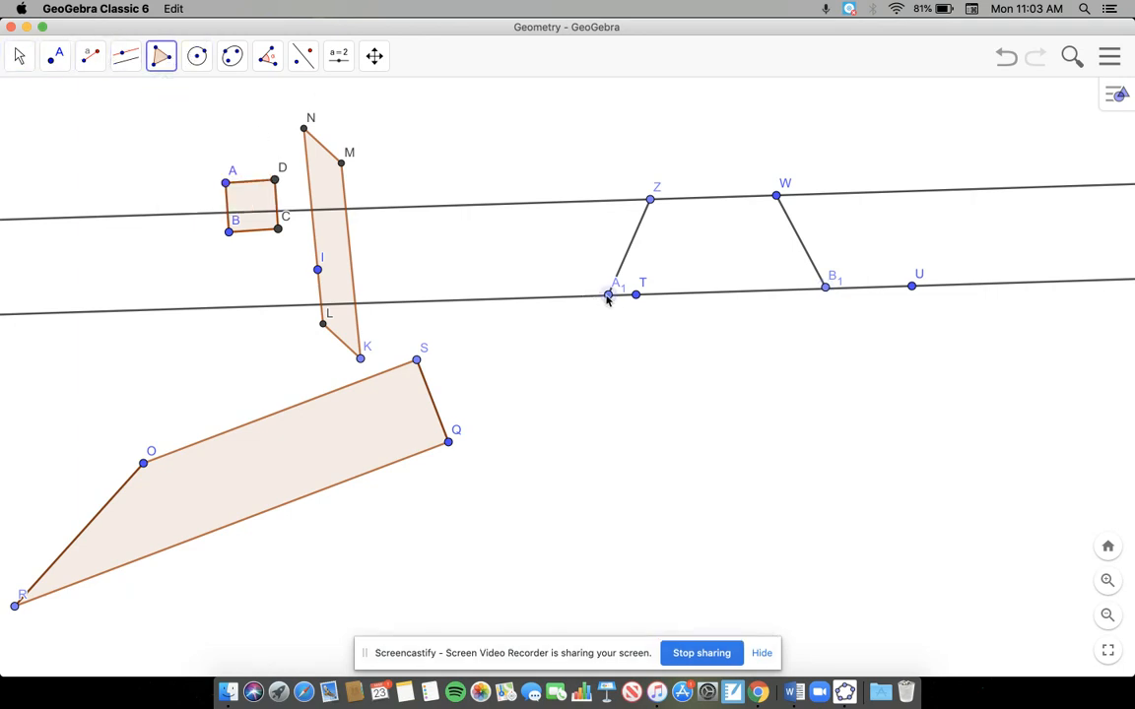
left_click(650, 199)
left_click(777, 195)
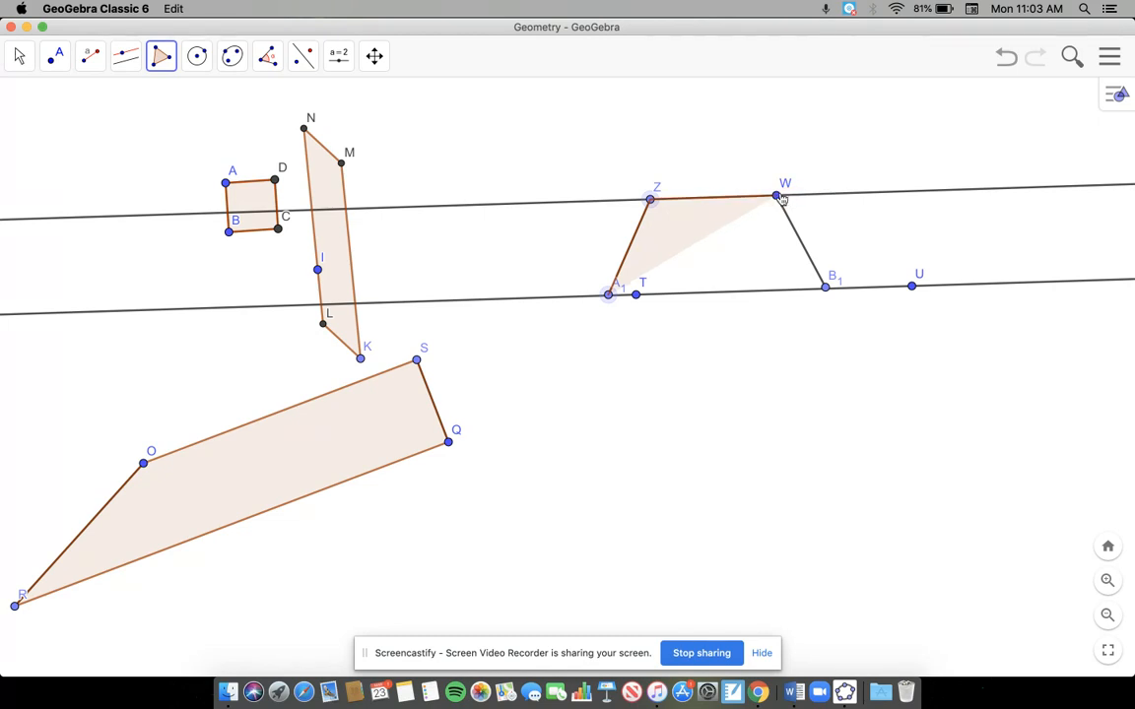
left_click(826, 285)
left_click(608, 297)
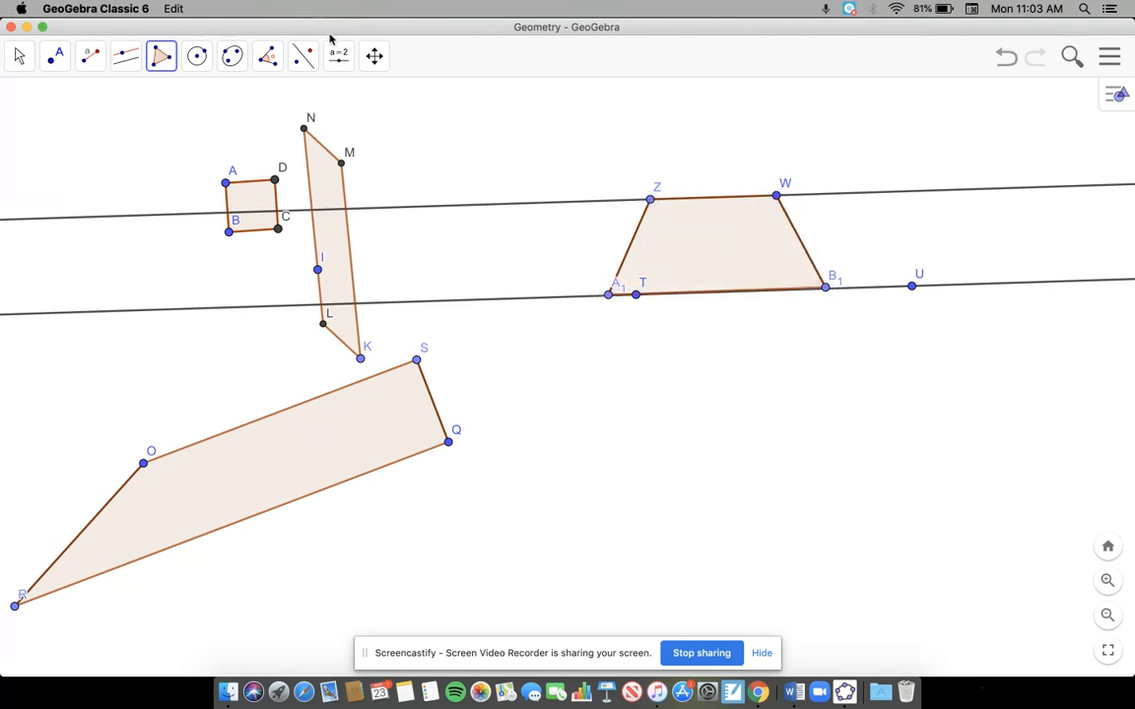
Step: Hide the line through W and the line through T and U, leaving the trapezoid shown
left_click(19, 56)
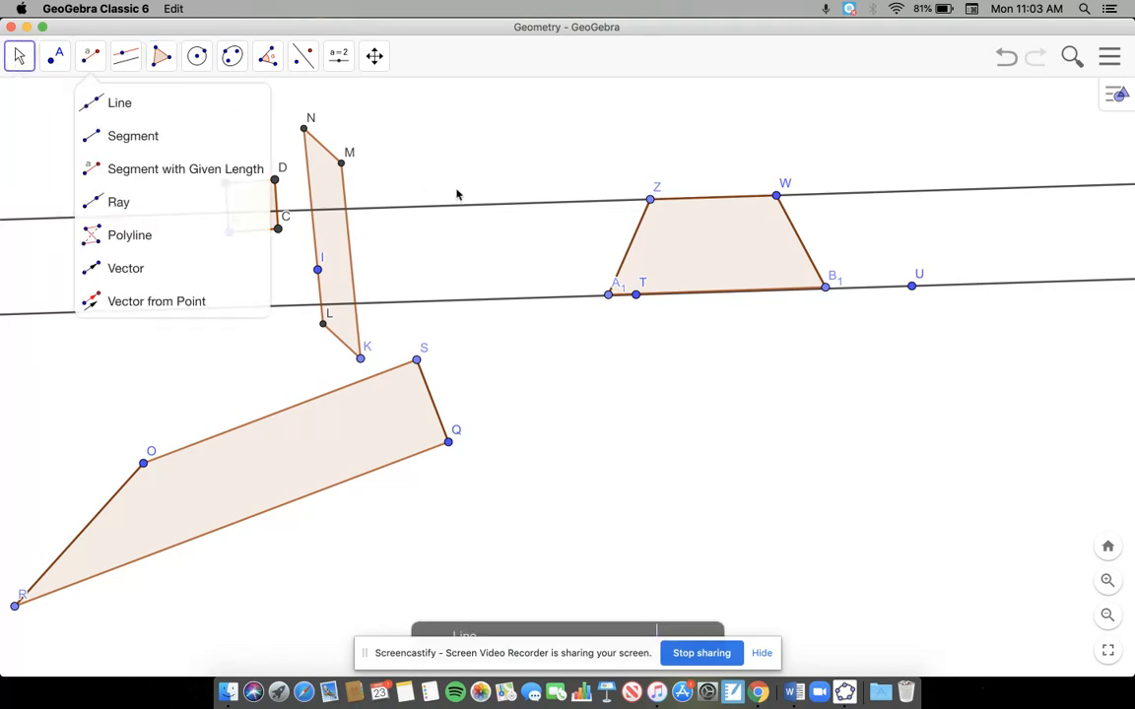
right_click(468, 206)
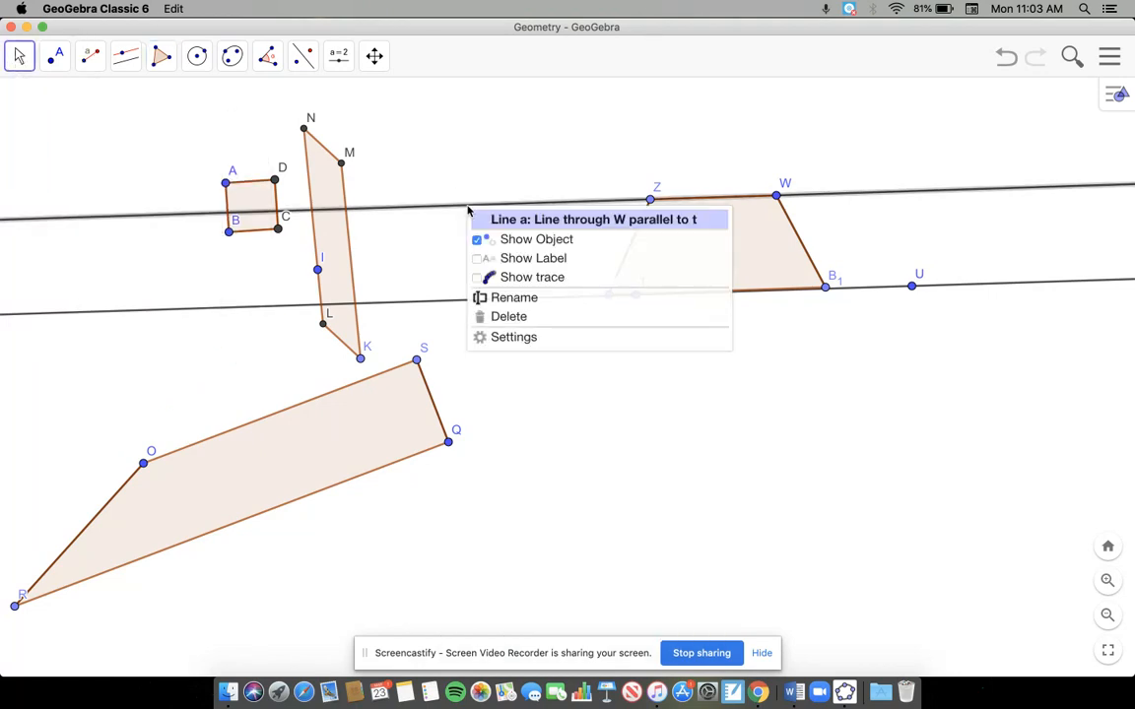
left_click(508, 239)
right_click(498, 300)
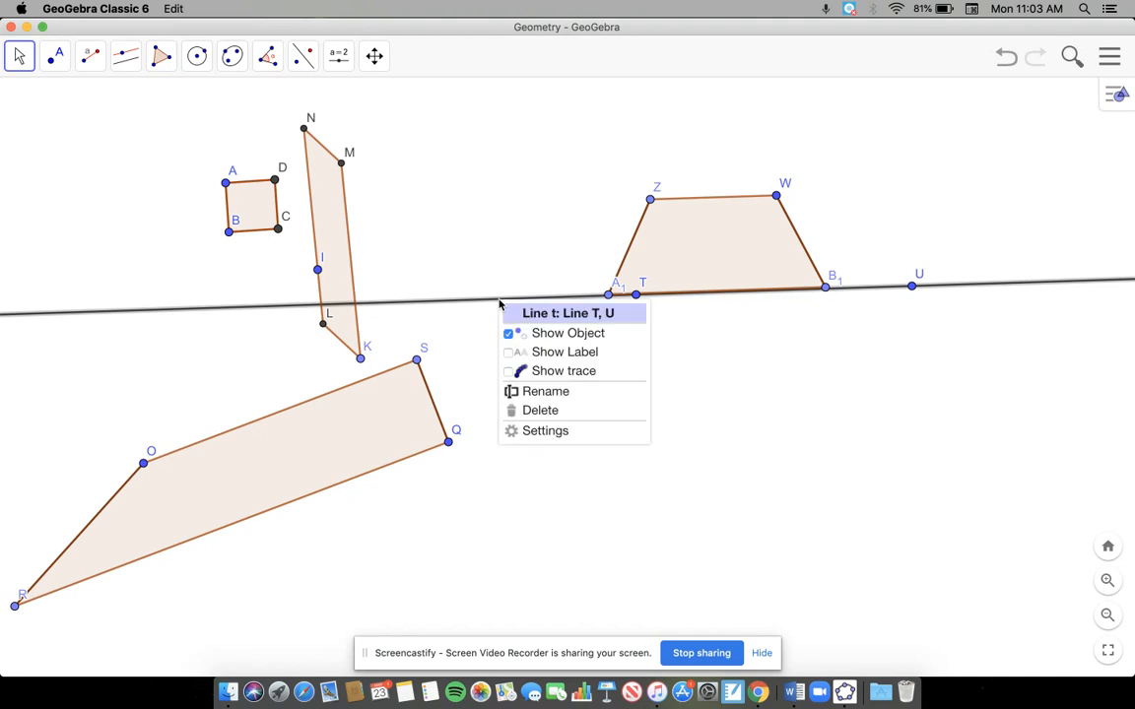
left_click(567, 342)
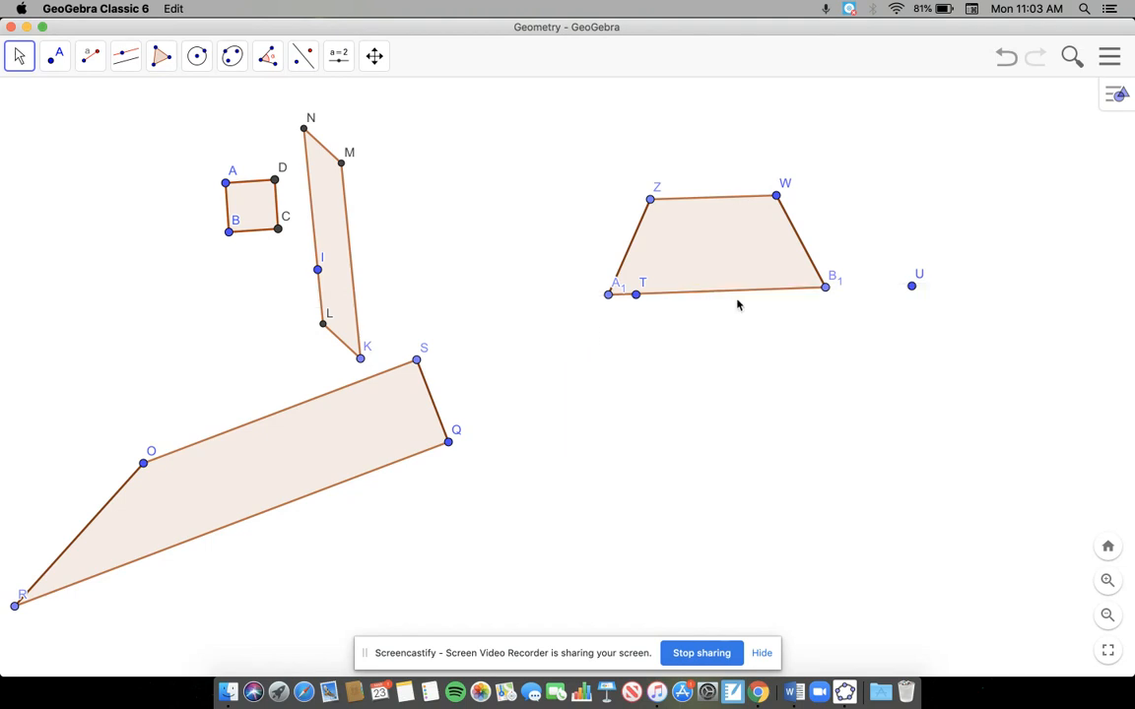
Step: Shift the trapezoid up and left by its vertex W and swing B1 until the base is nearly parallel to ZW
left_click_drag(776, 195, 707, 164)
mouse_move(757, 252)
left_mouse_down()
mouse_move(711, 264)
mouse_move(818, 210)
mouse_move(765, 266)
mouse_move(681, 268)
mouse_move(759, 252)
left_mouse_up()
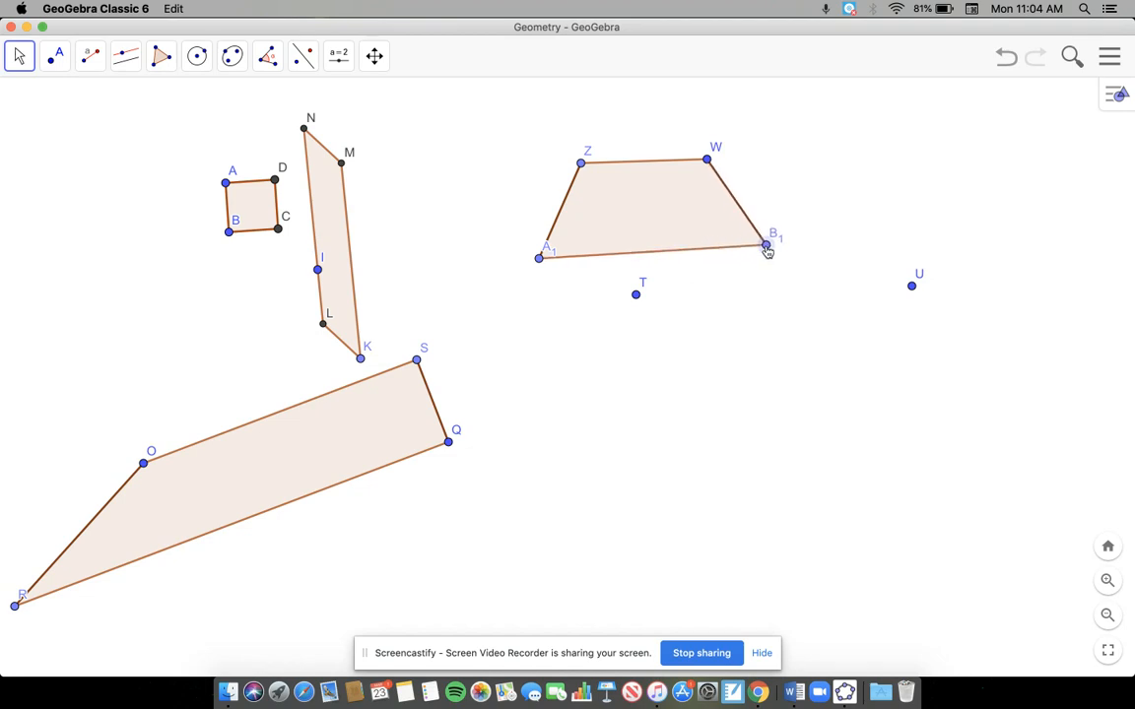
left_click_drag(761, 256, 757, 261)
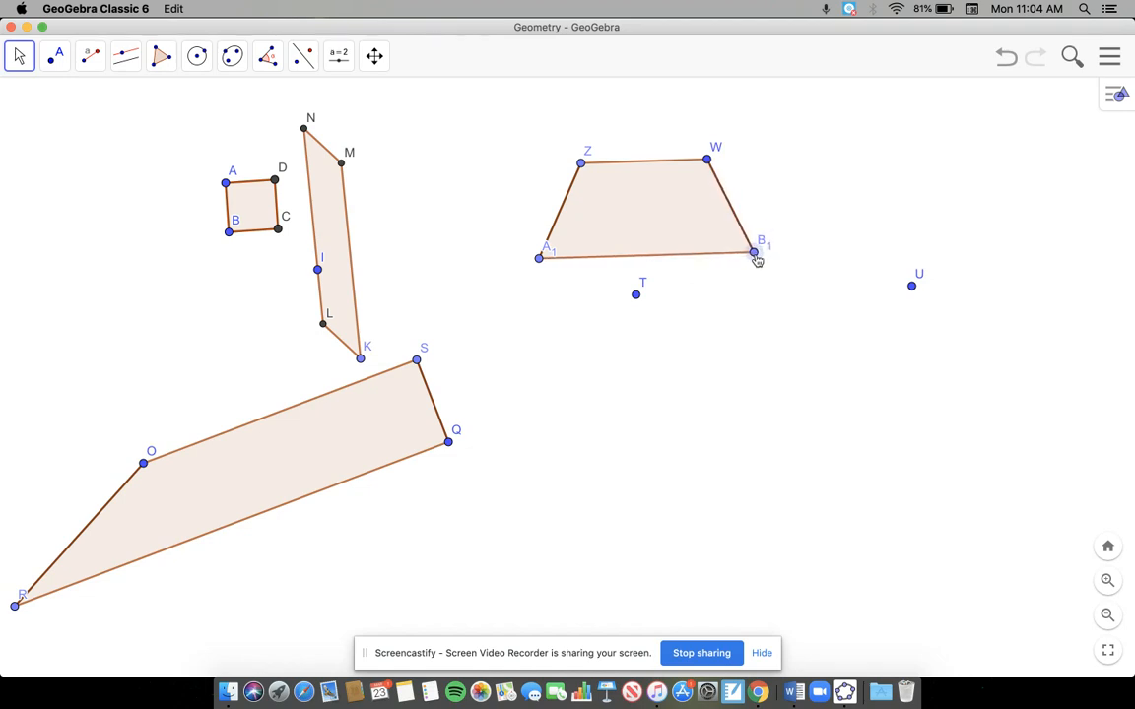
left_click_drag(757, 262, 761, 263)
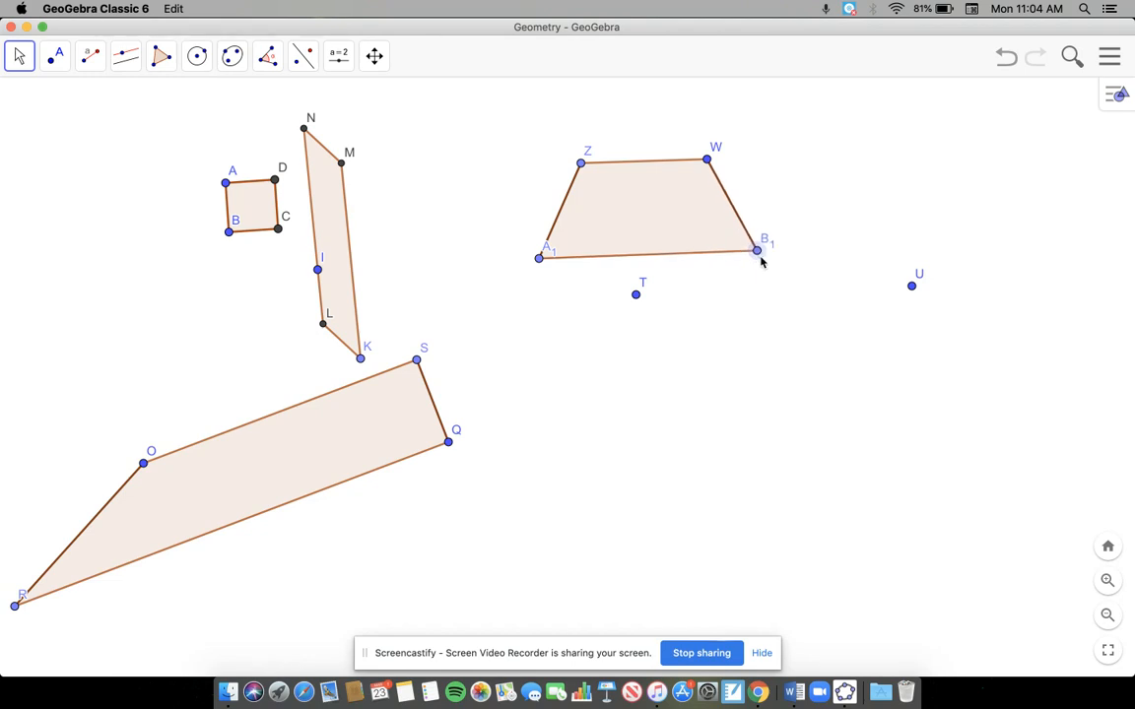
left_click_drag(755, 255, 762, 264)
Step: Move the B1 label away to the lower right of its vertex and readjust that vertex so the base stays parallel to ZW
double_click(763, 263)
left_click(848, 254)
left_click_drag(753, 266, 812, 291)
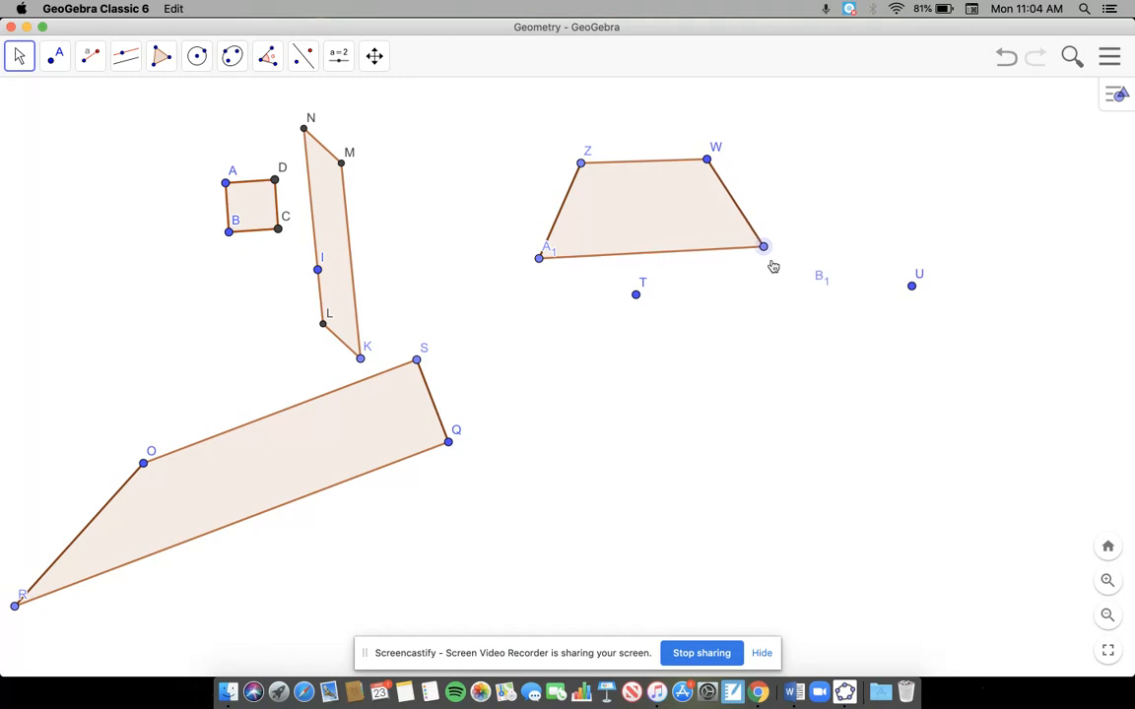
left_click_drag(766, 272, 767, 280)
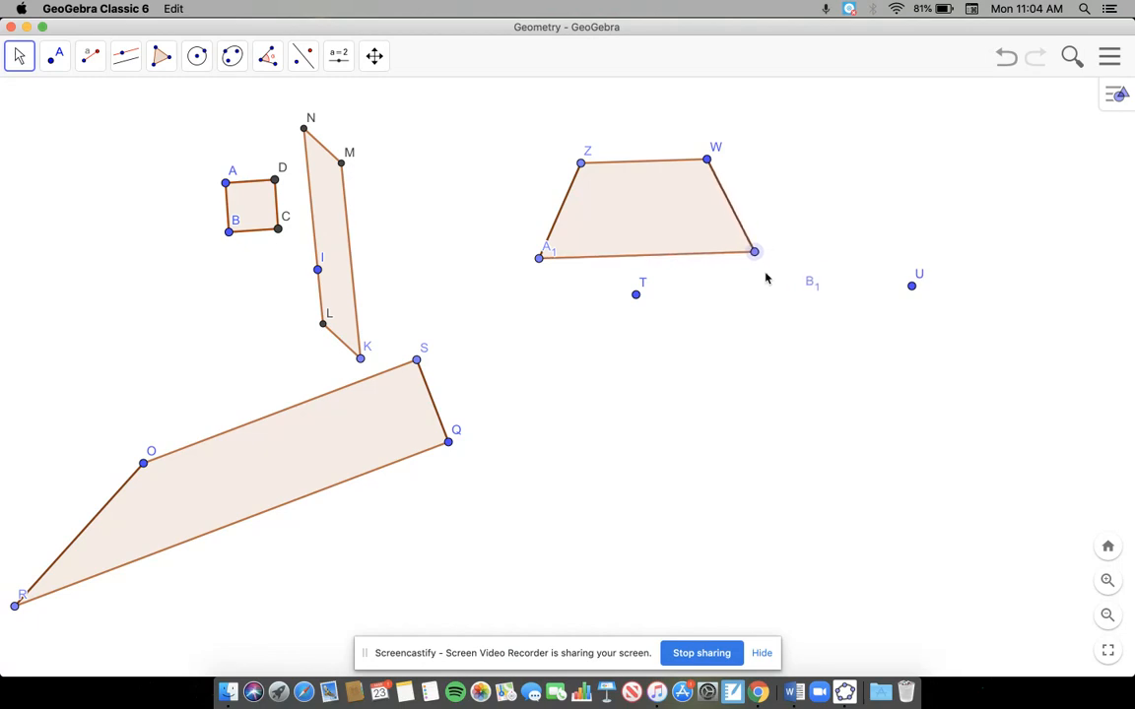
Step: Measure the trapezoid's interior angles at Z and W with the Angle tool
left_click(267, 59)
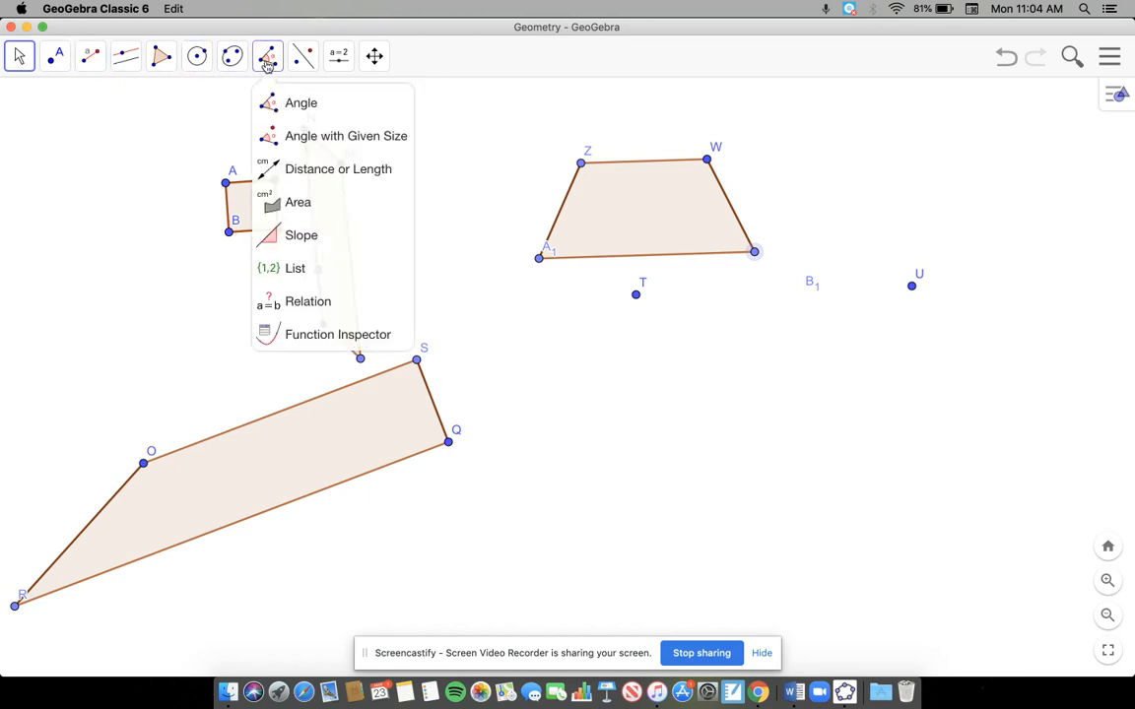
left_click(285, 103)
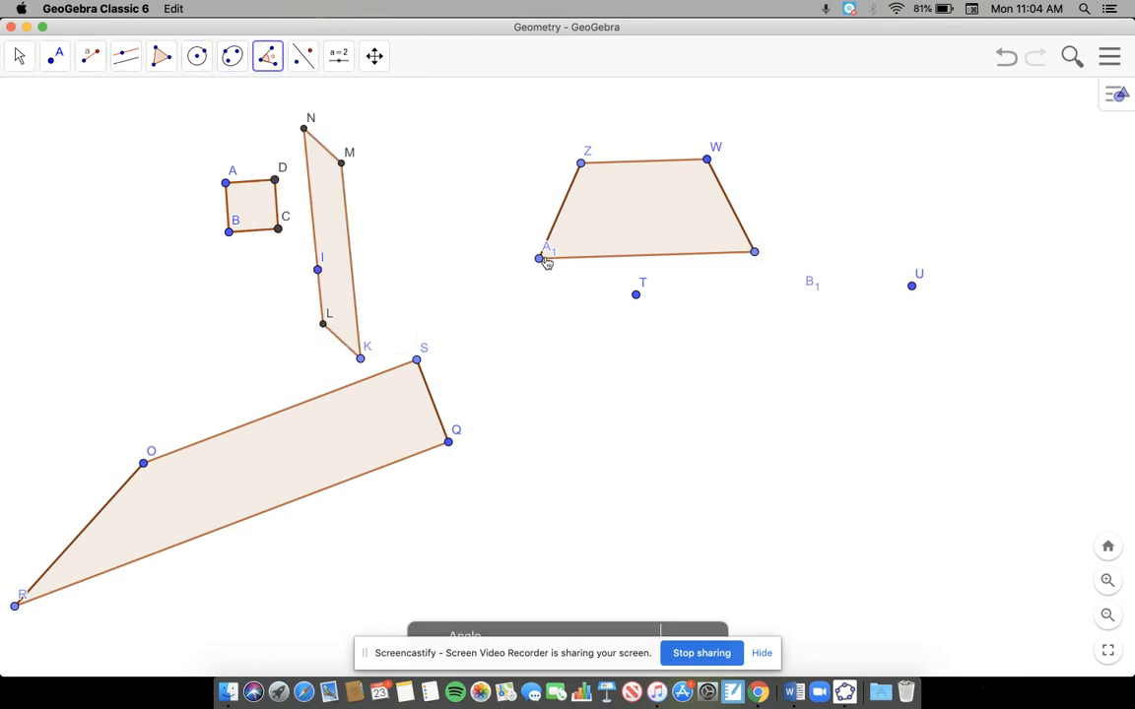
left_click(540, 259)
left_click(581, 165)
left_click(706, 161)
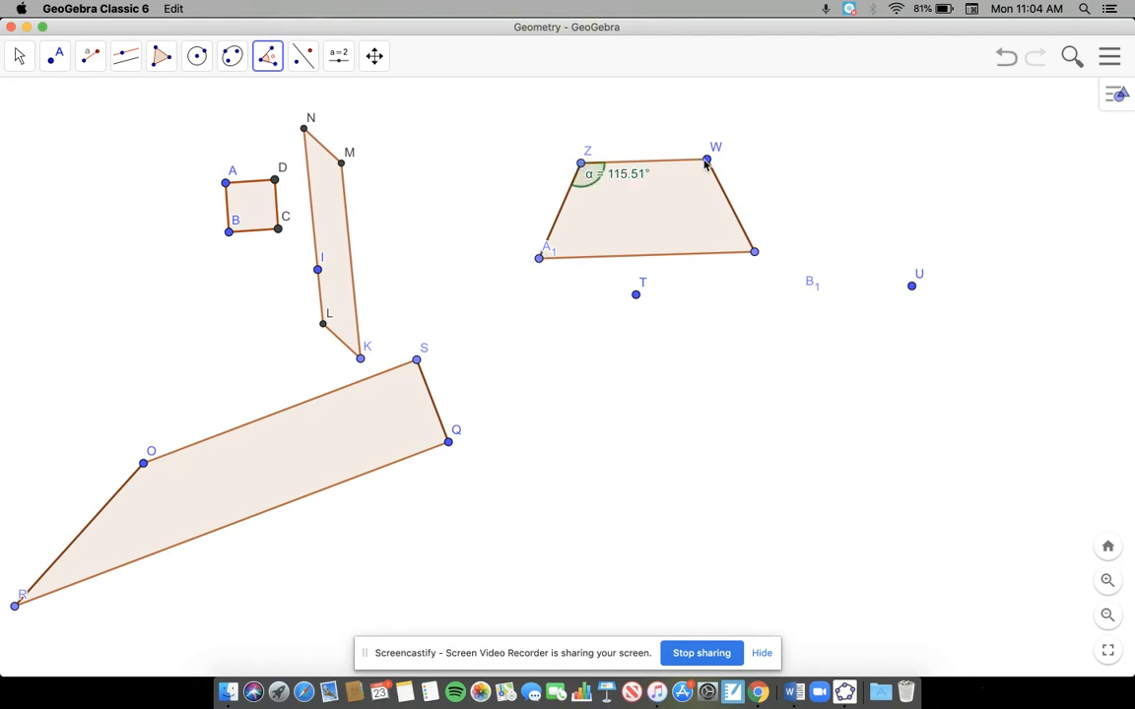
left_click(582, 165)
left_click(707, 160)
left_click(755, 252)
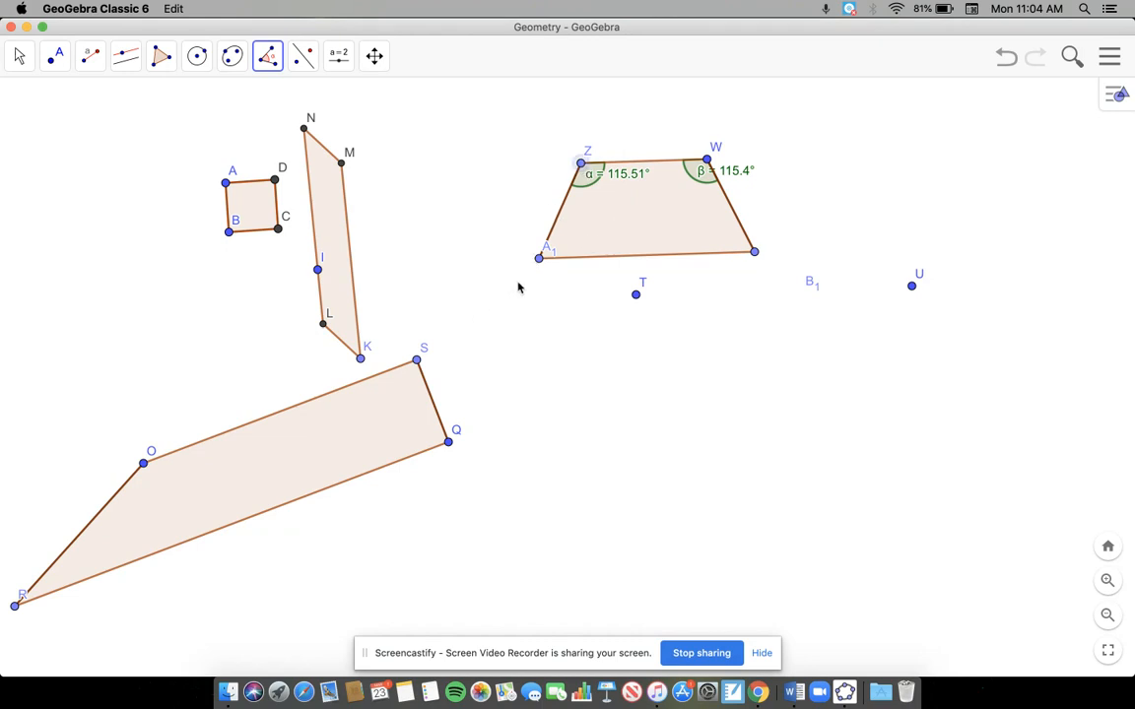
Step: Measure the trapezoid's interior angles at A1 and B1, the two ends of its lower base
left_click(538, 259)
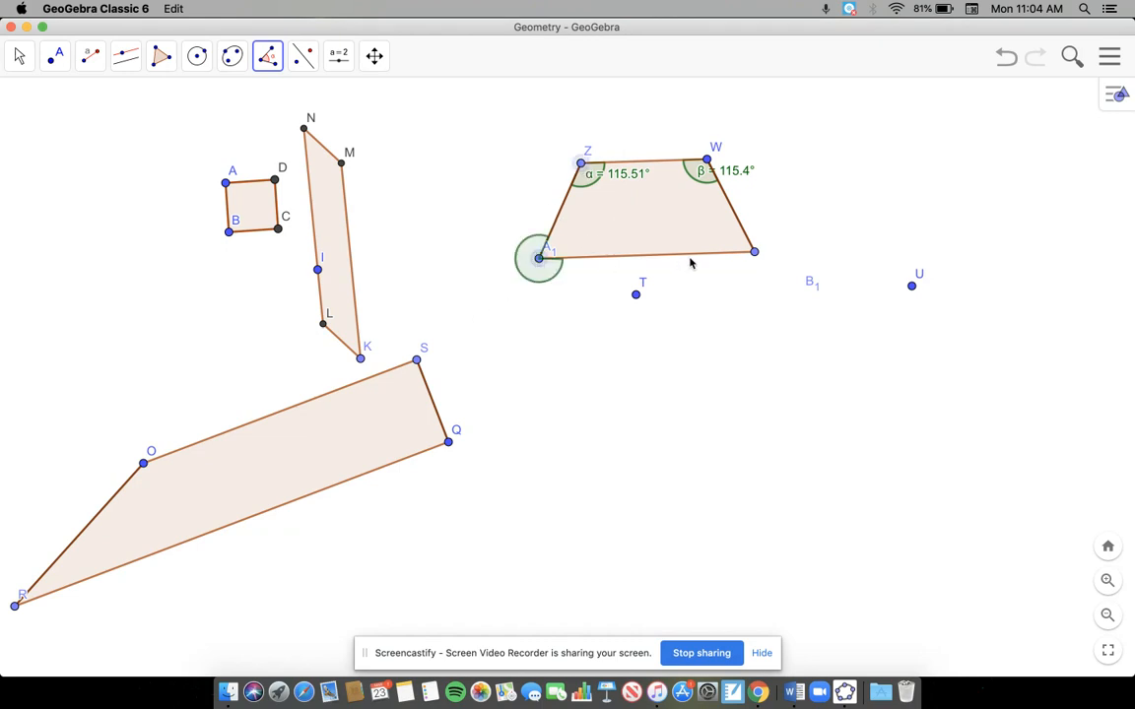
left_click(755, 253)
left_click(540, 258)
left_click(579, 163)
left_click(706, 159)
left_click(753, 252)
left_click(538, 258)
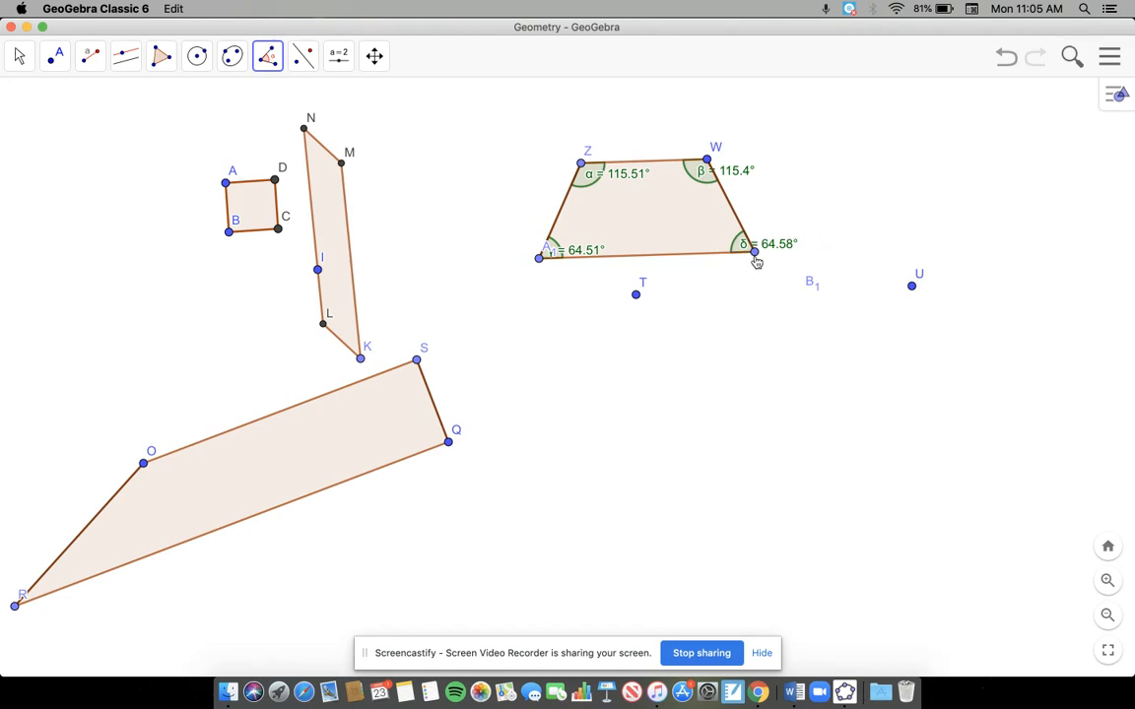
Step: Nudge vertex B1 to even out the angles, and move the whole trapezoid up and left beside the parallelogram
left_click(23, 63)
left_click_drag(756, 252, 756, 260)
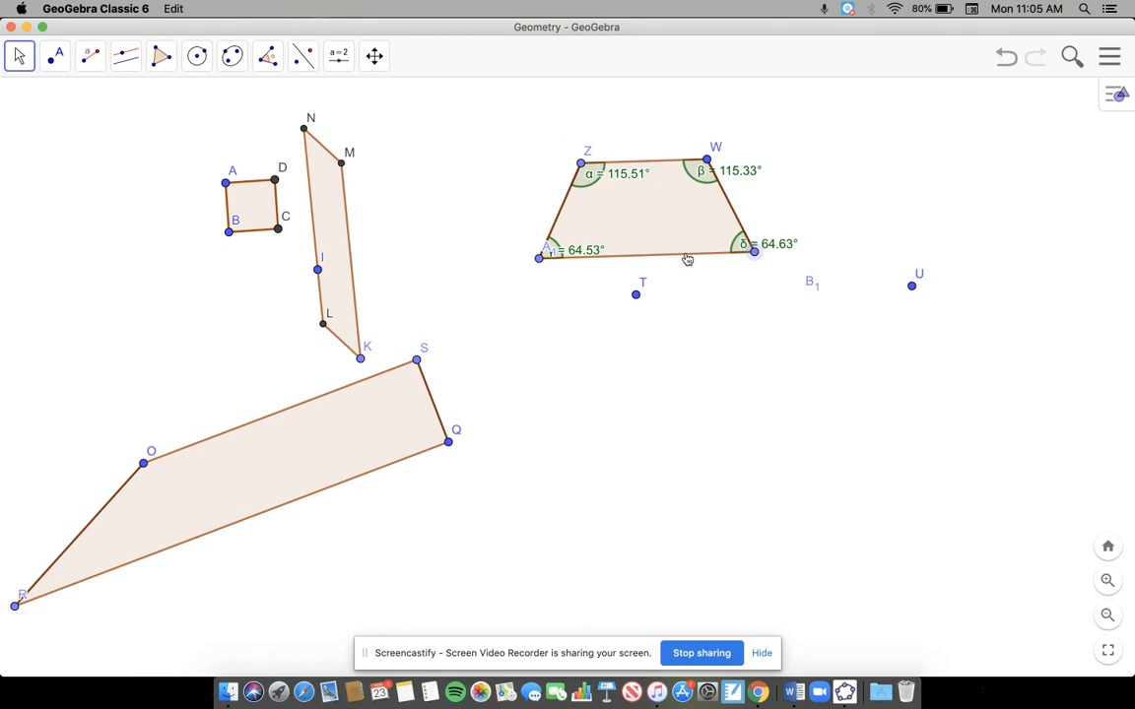
left_click(668, 214)
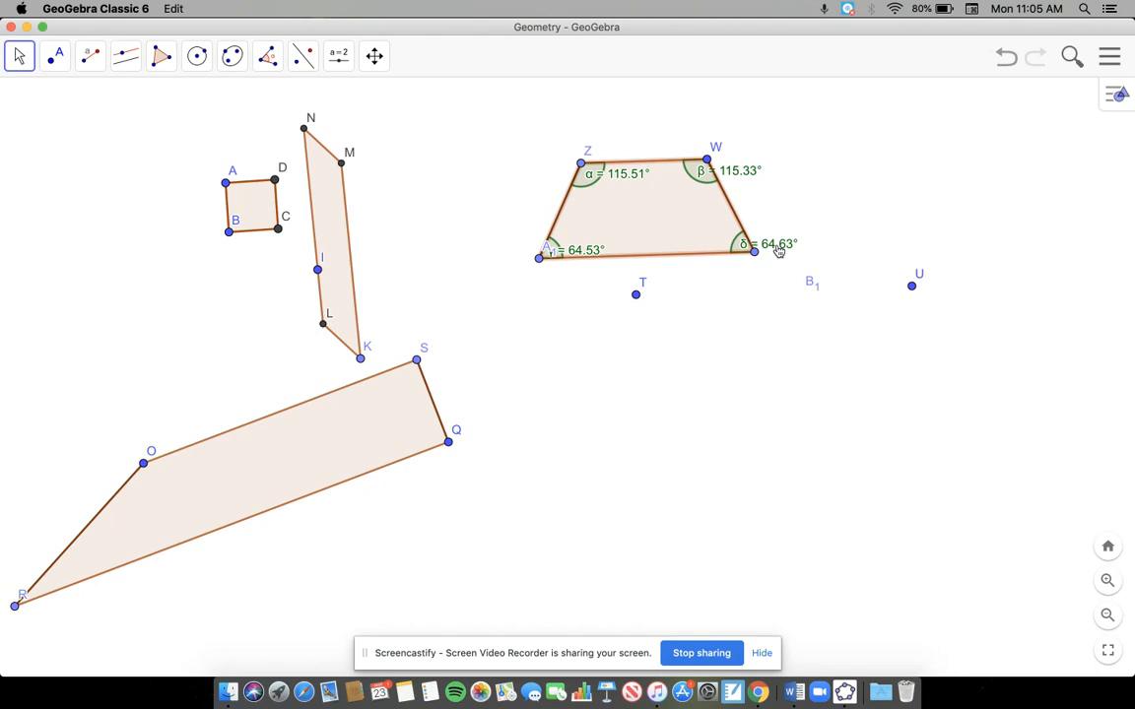
left_click_drag(631, 240, 482, 177)
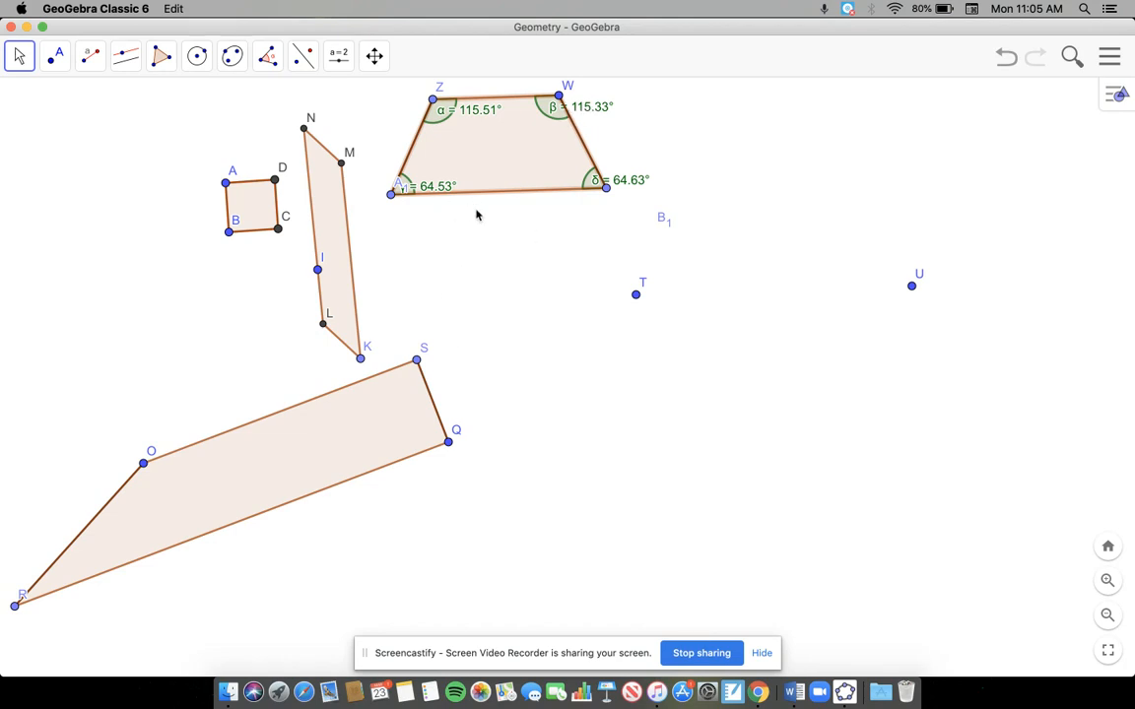
Step: Hide the leftover points T and U
right_click(636, 296)
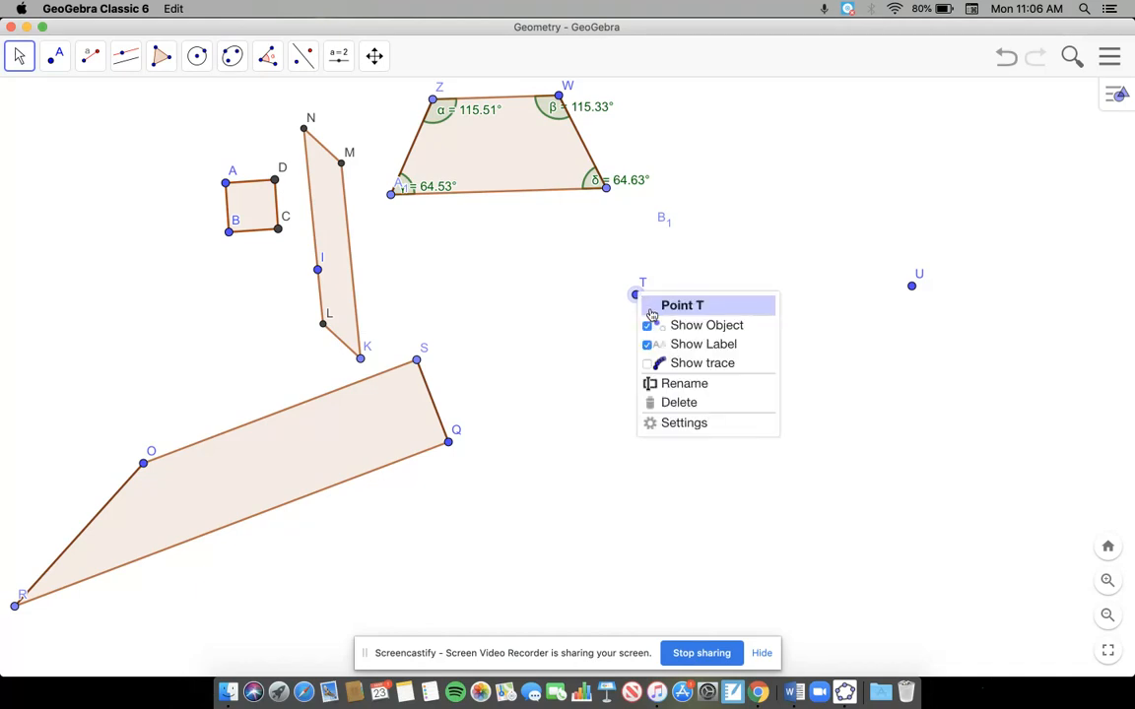
left_click(680, 326)
right_click(913, 286)
left_click(965, 314)
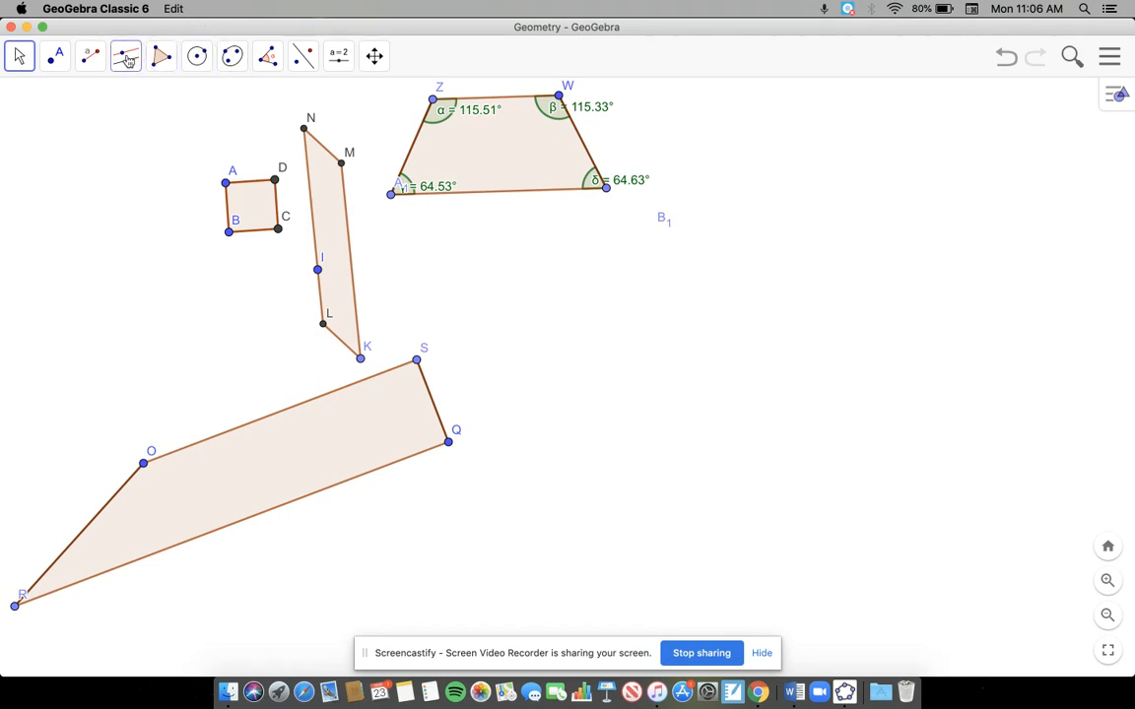
Step: Create a segment with given length 3 from a new point in the empty area below the trapezoid
left_click(89, 55)
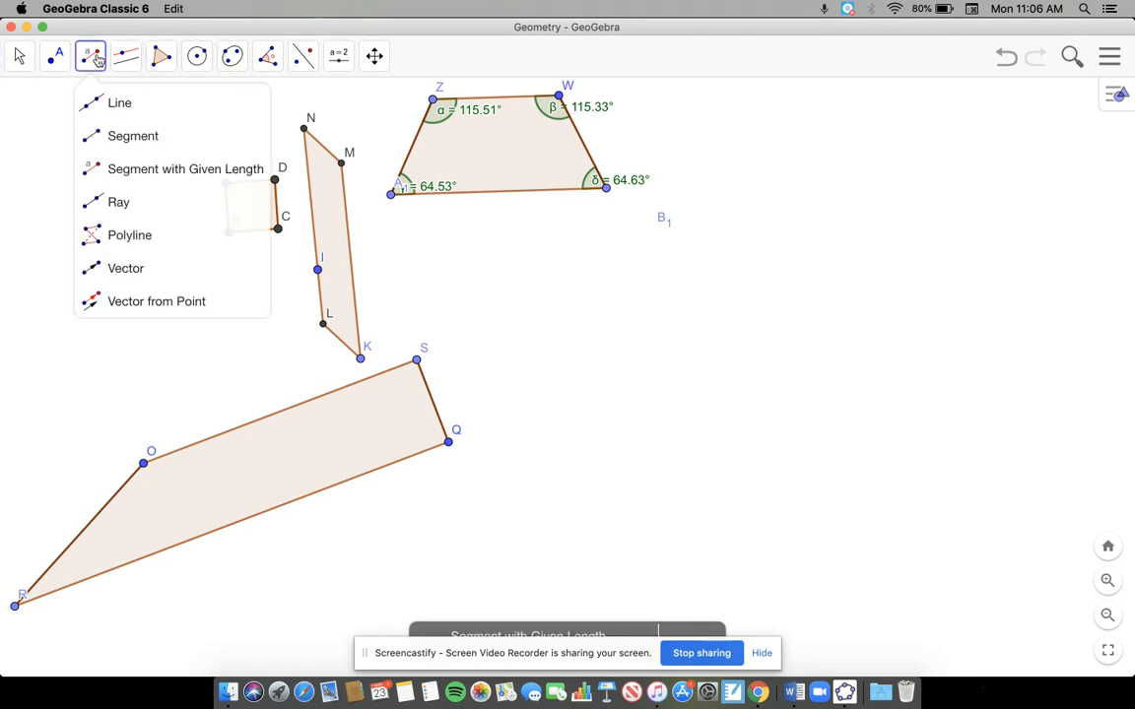
left_click(150, 187)
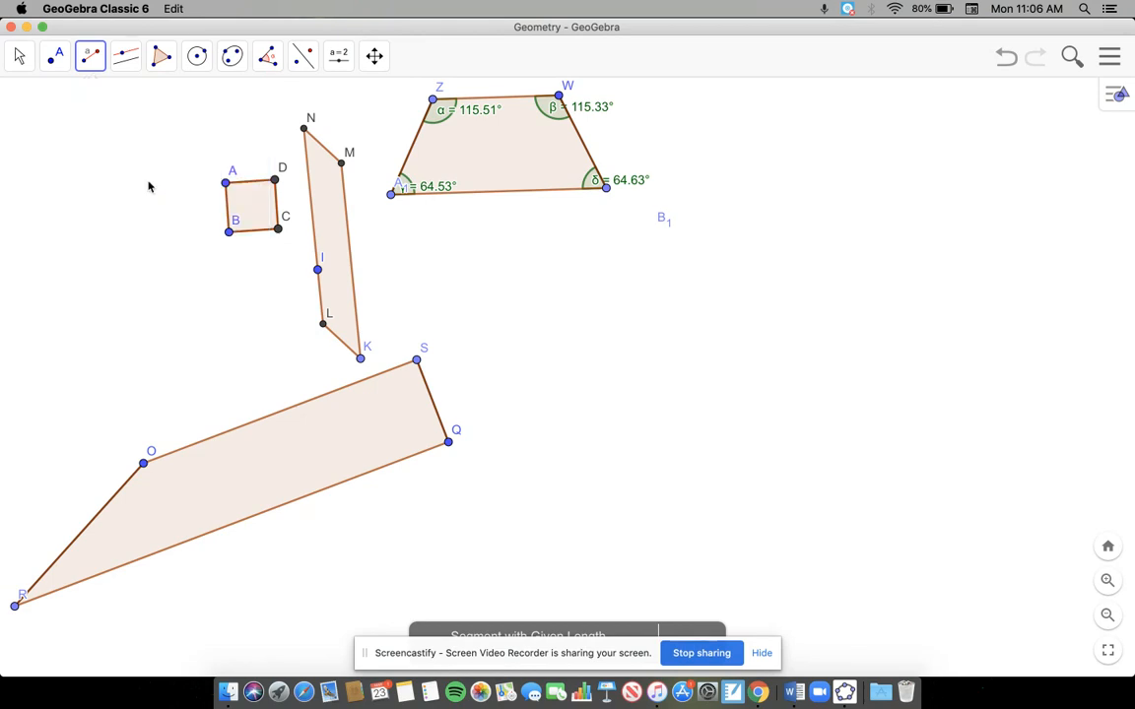
left_click(90, 55)
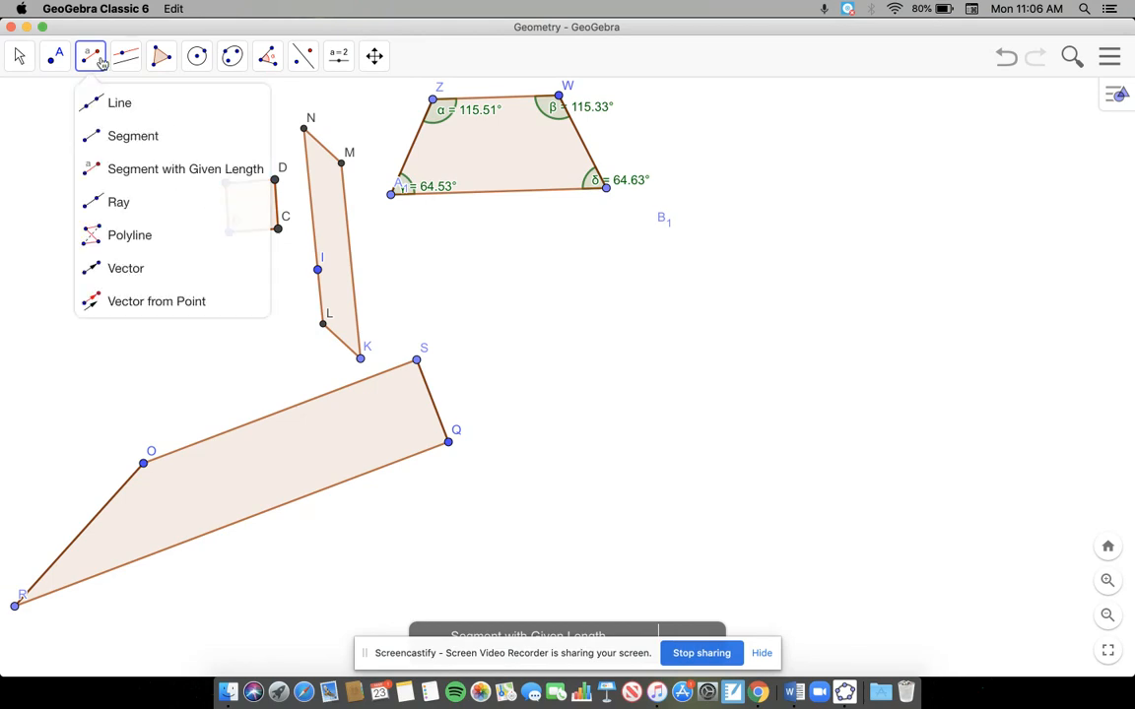
left_click(119, 184)
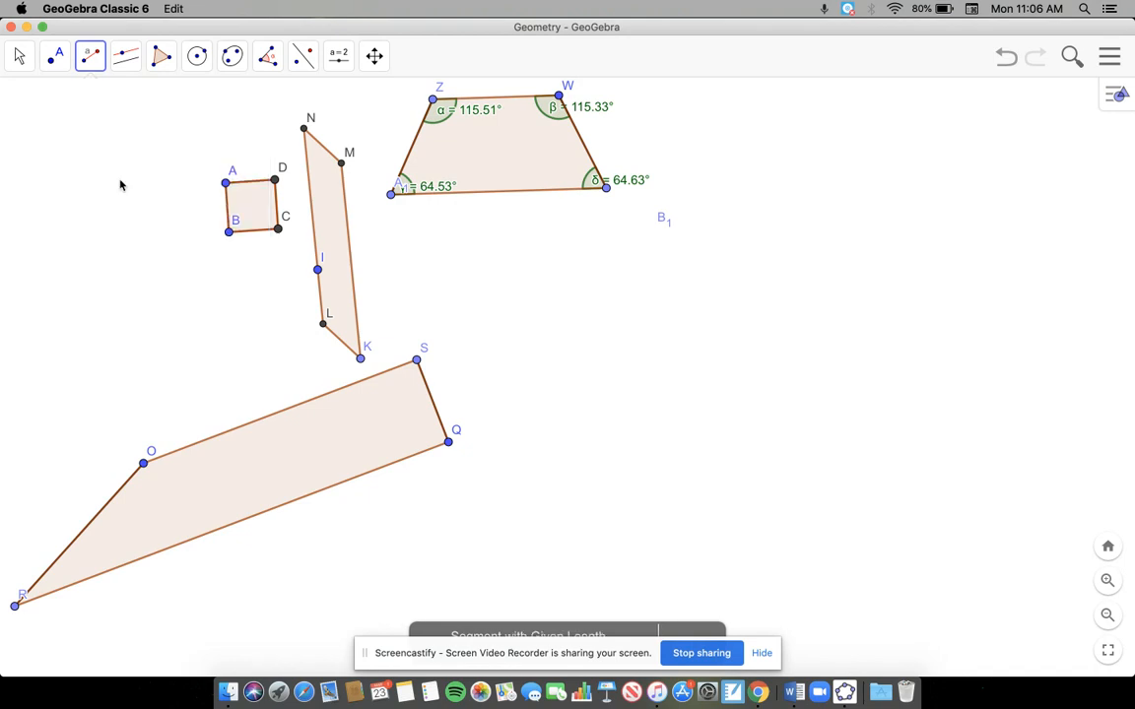
left_click(615, 293)
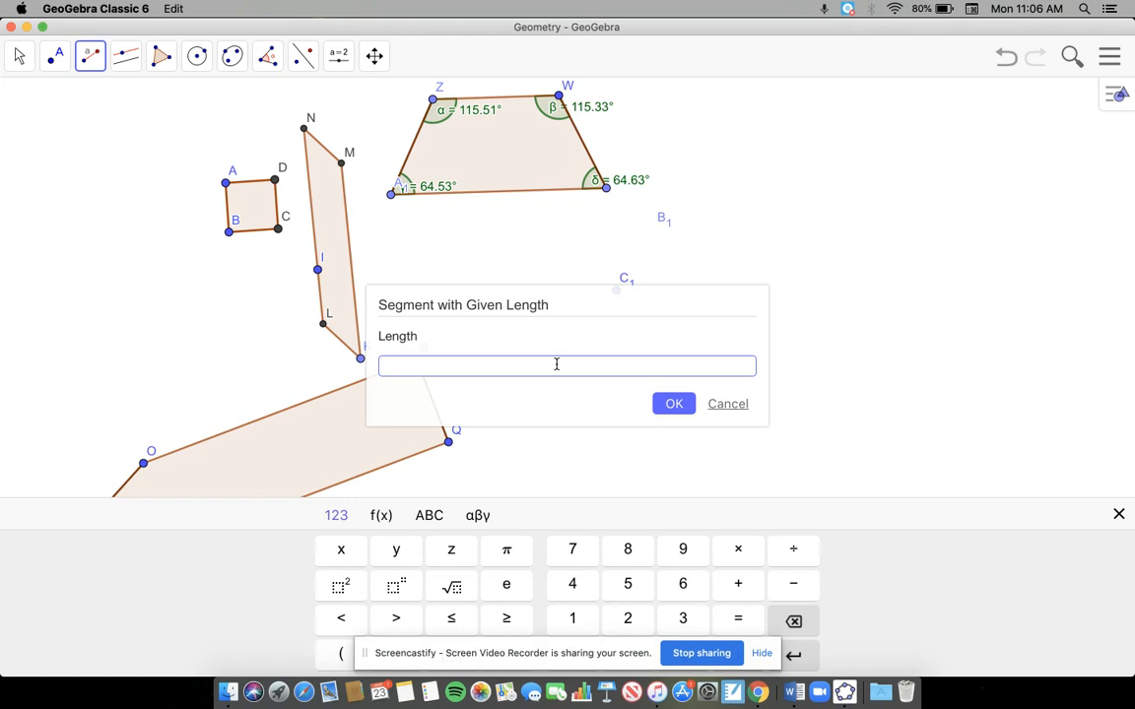
type("3")
key("Return")
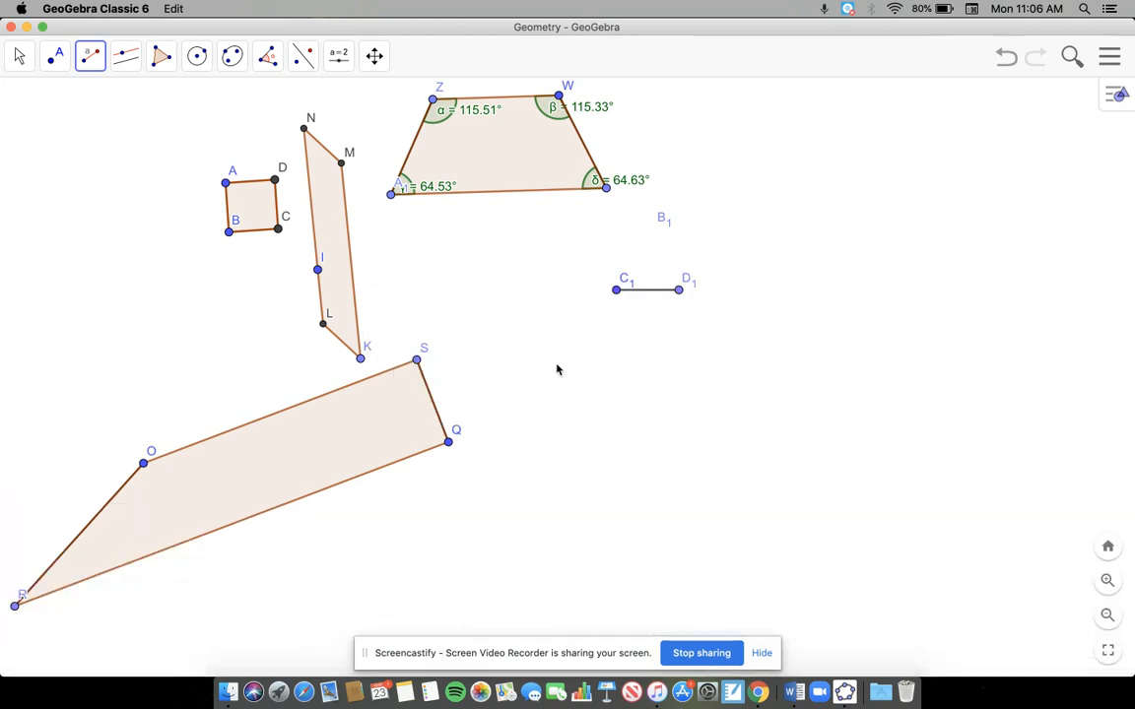
Step: Create a second segment with given length 3 from a new point to the right of segment C1D1
left_click(81, 65)
left_click(148, 169)
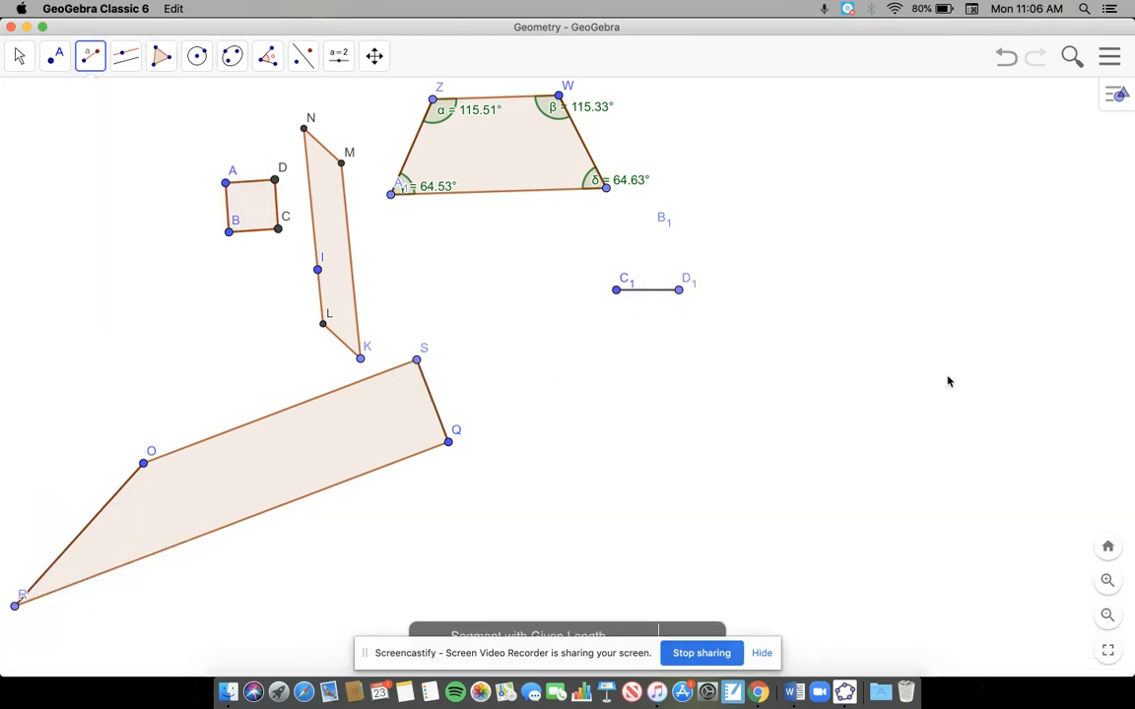
left_click(821, 273)
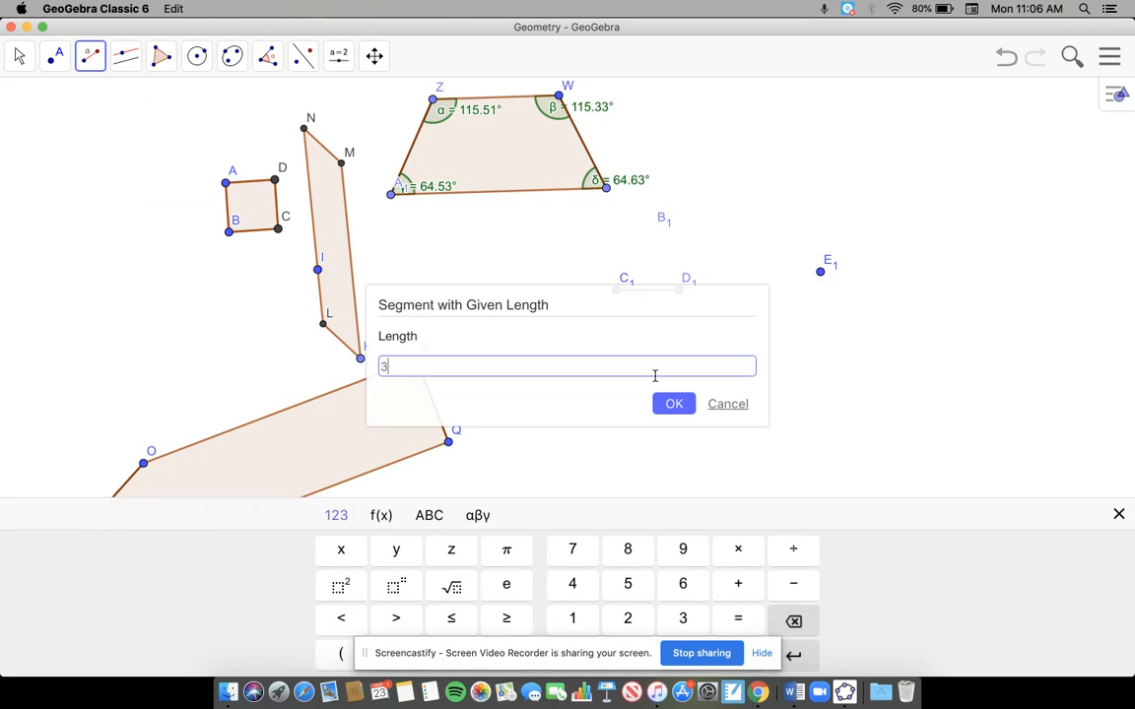
key("Return")
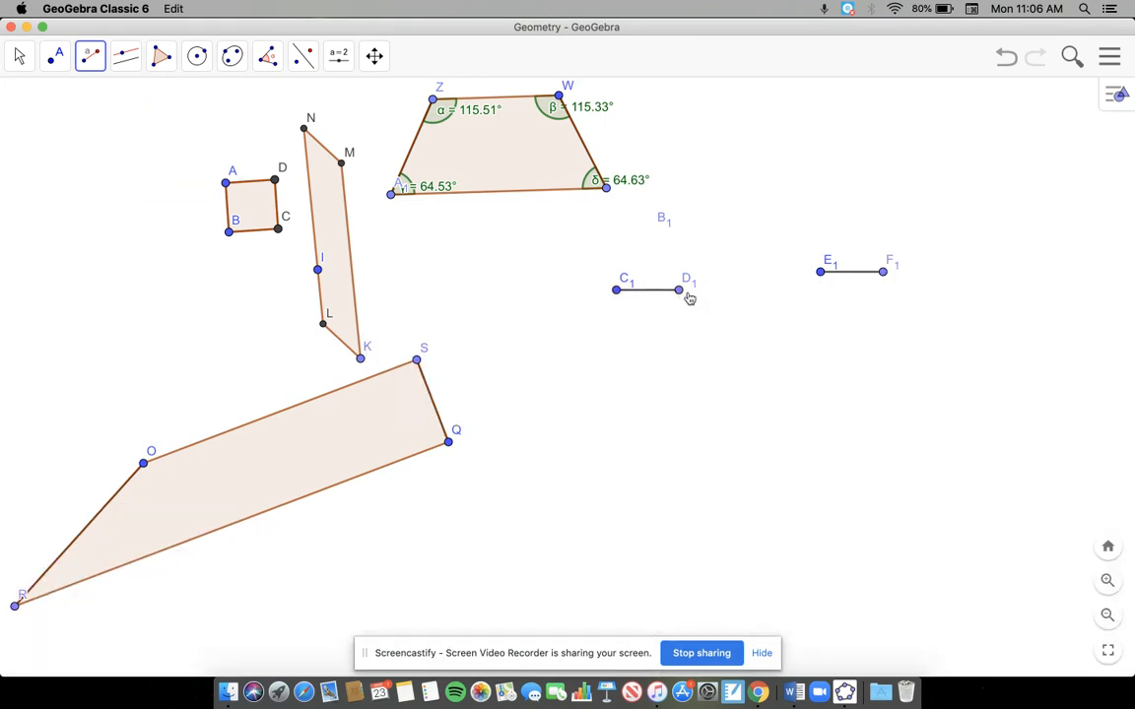
Step: Arrange the two length-3 segments as an inverted V by swinging D1 up, placing E1 on D1 and swinging F1 down
left_click(19, 56)
left_click(13, 97)
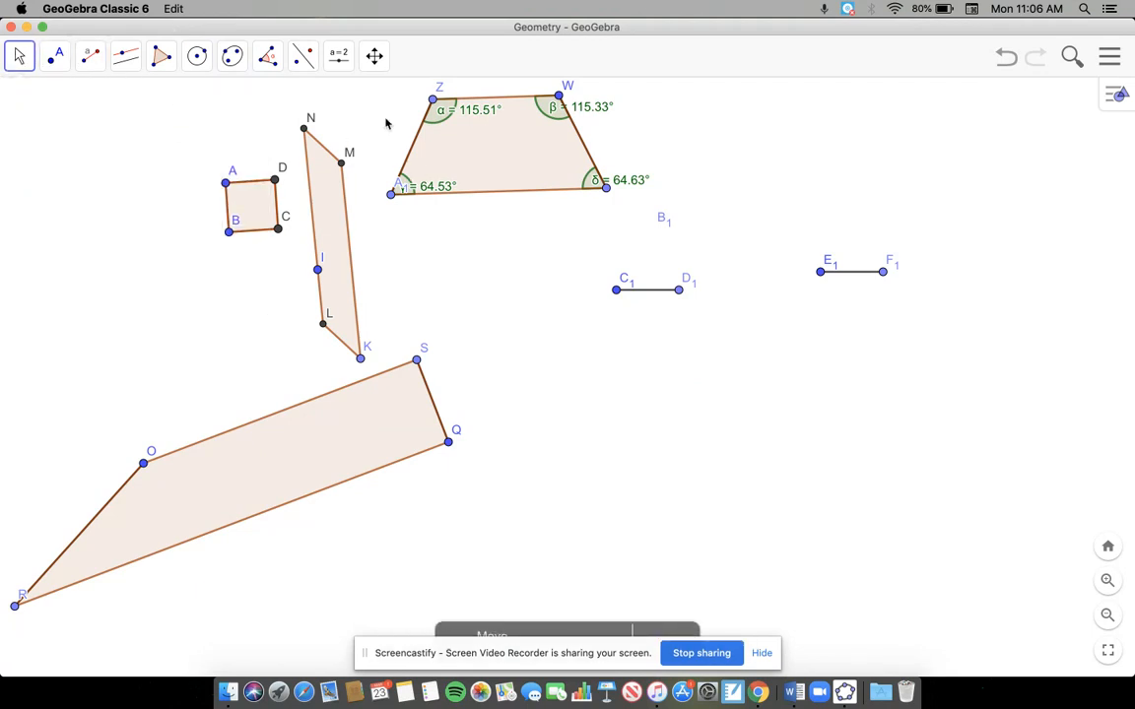
left_click_drag(680, 288, 663, 250)
left_click(848, 269)
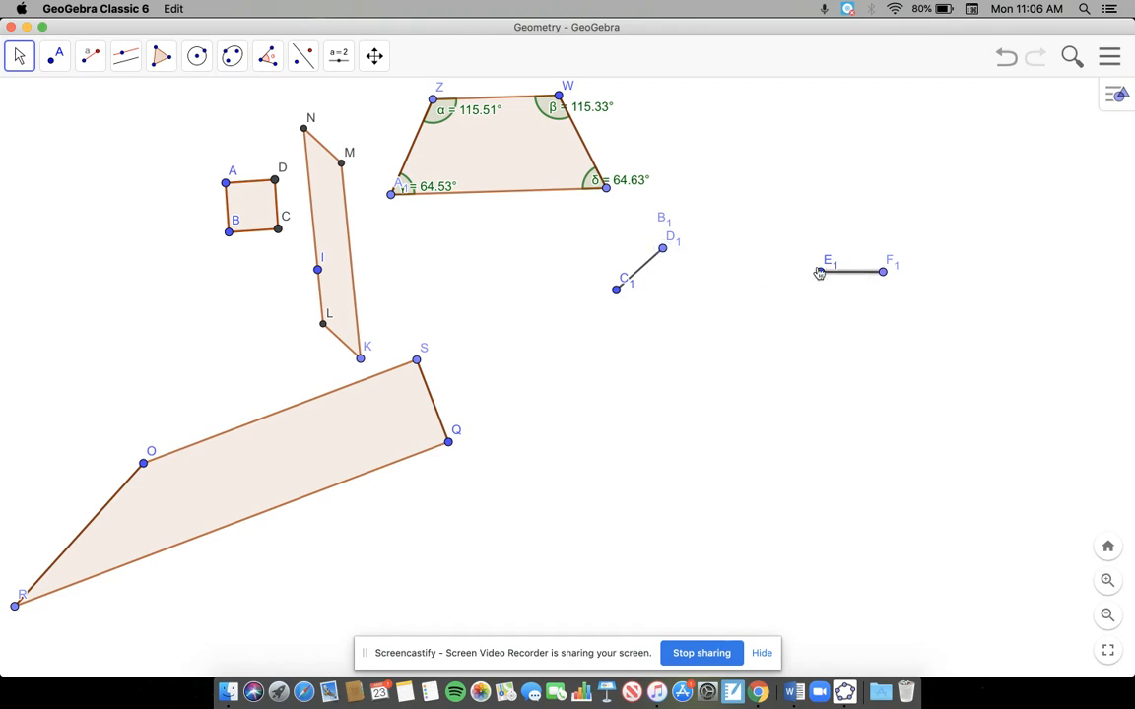
left_click_drag(819, 273, 665, 254)
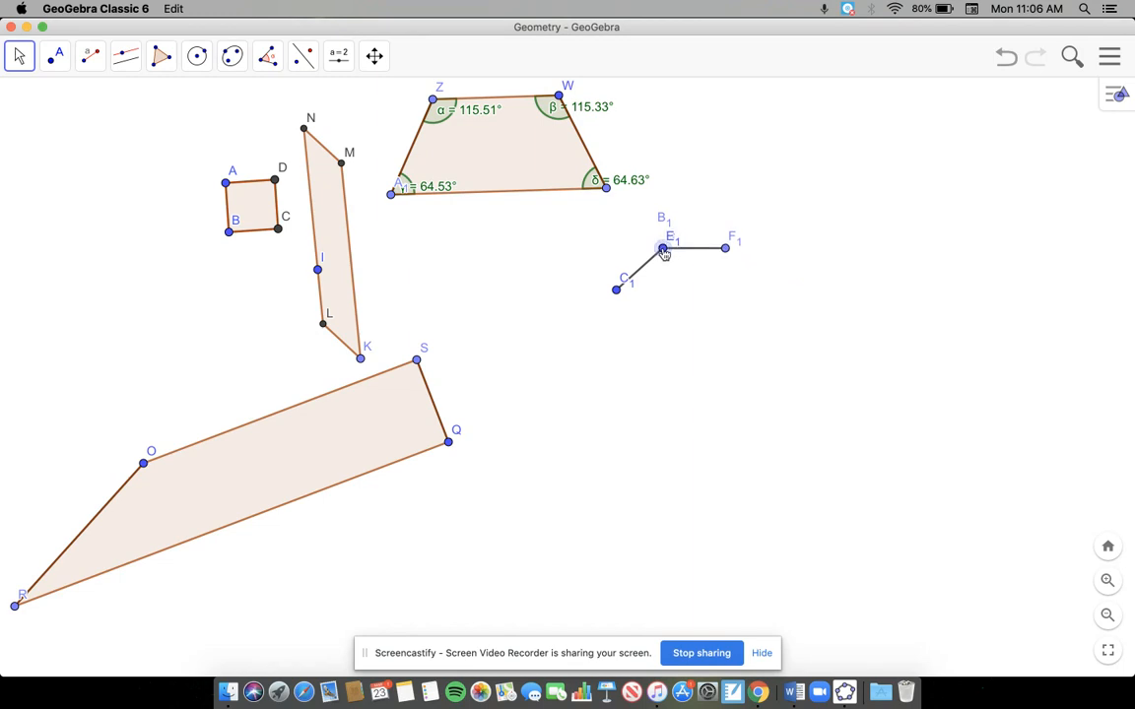
left_click_drag(729, 251, 724, 301)
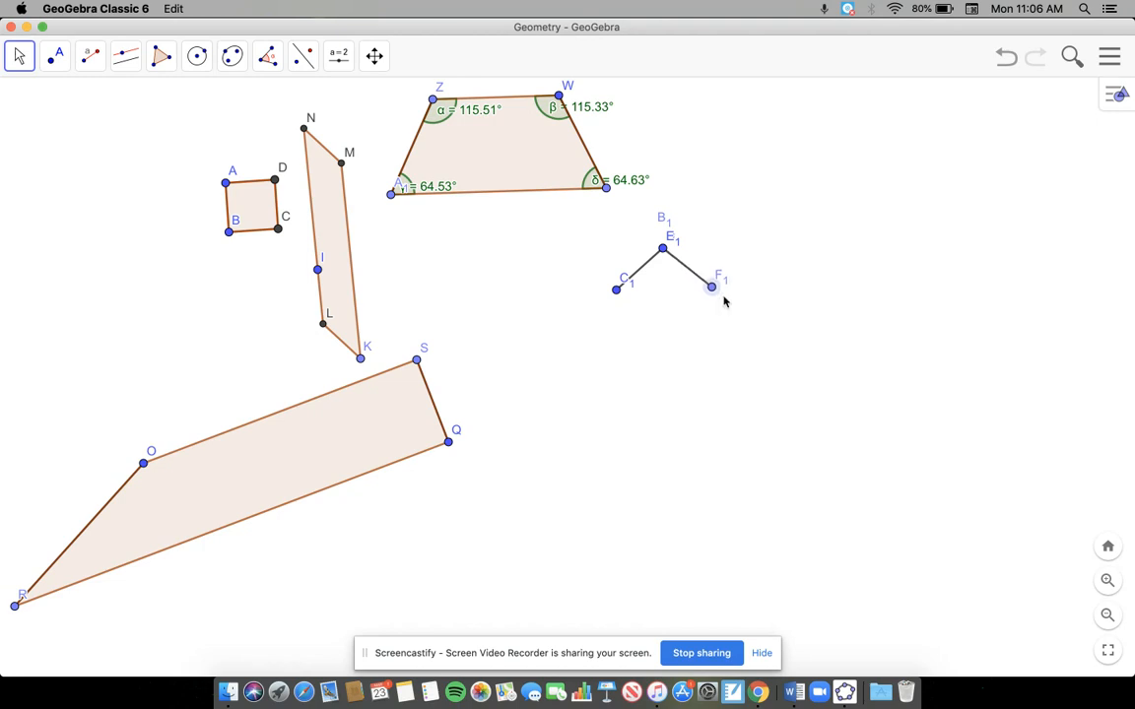
Step: Create two segments with given length 6, one starting at C1 and the other at F1
left_click(87, 56)
left_click(159, 182)
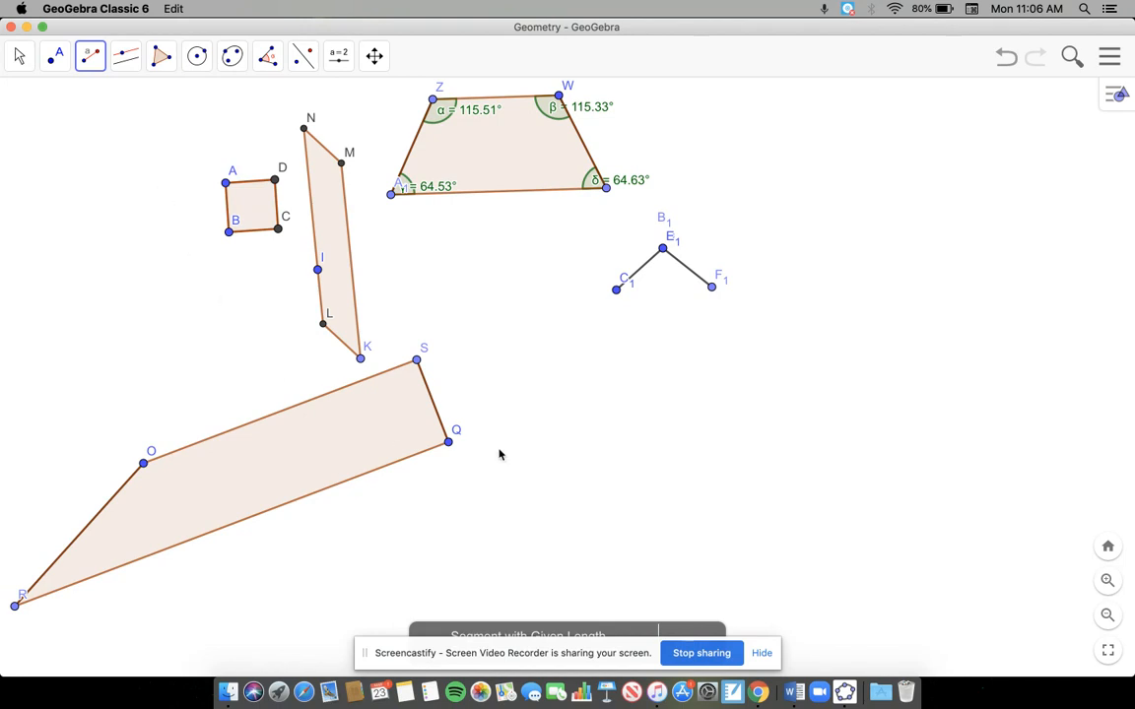
left_click(613, 289)
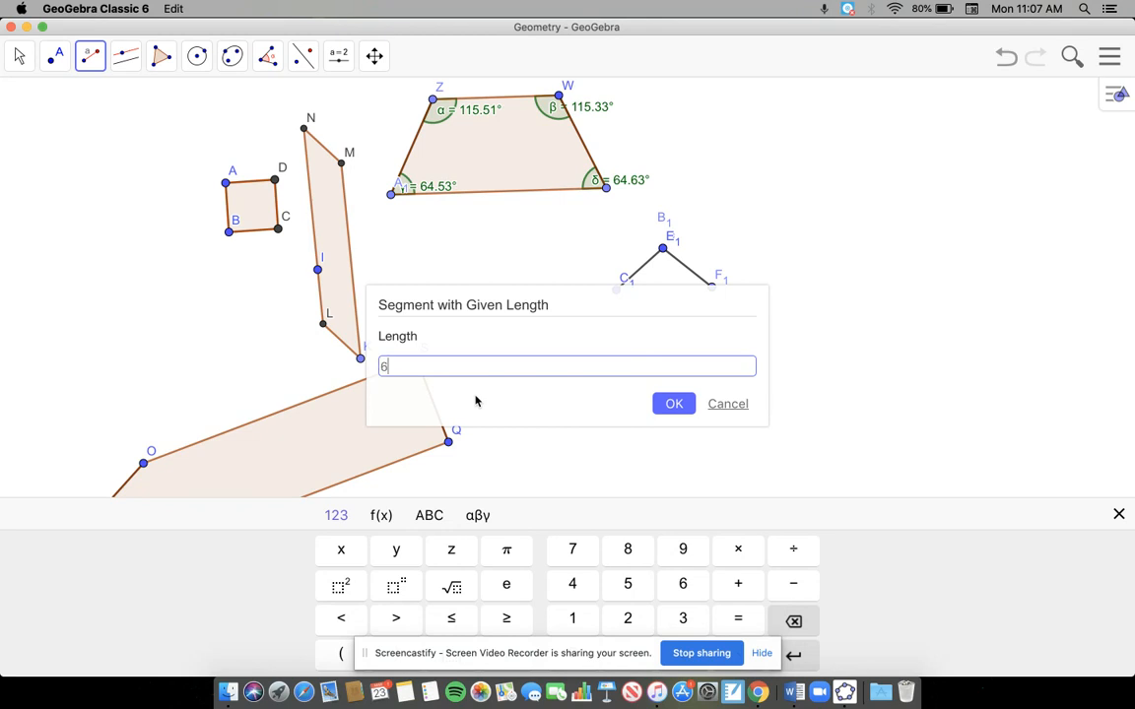
type("6")
key("Return")
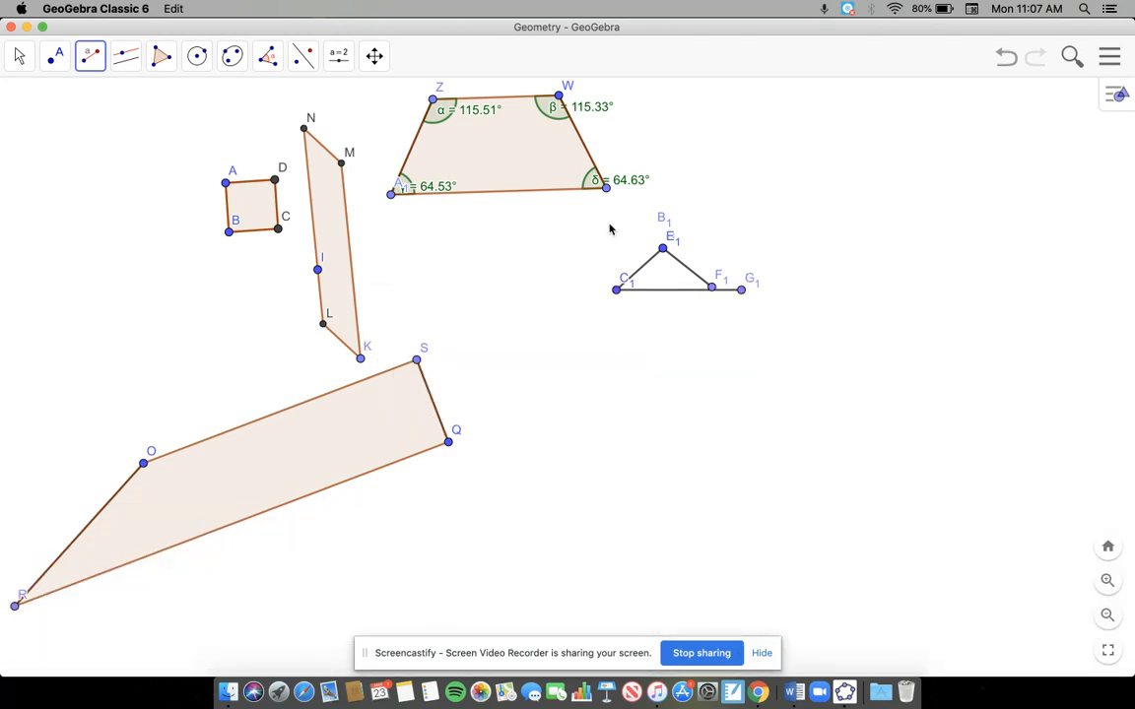
left_click(711, 287)
type("6")
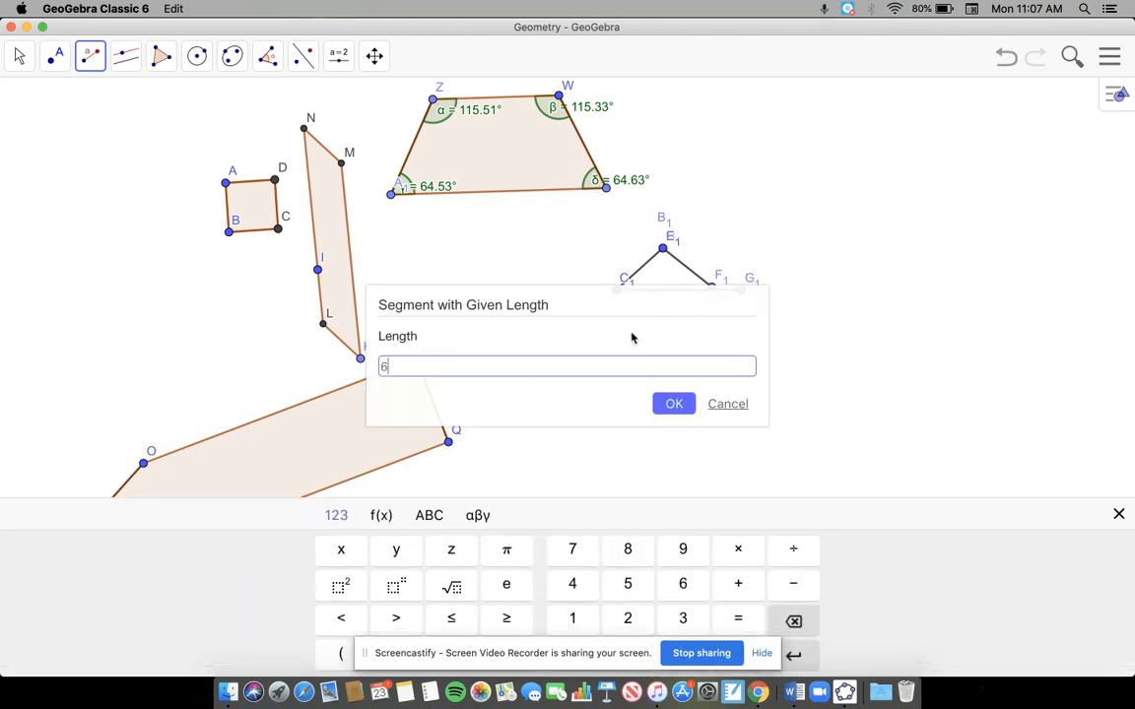
left_click(685, 402)
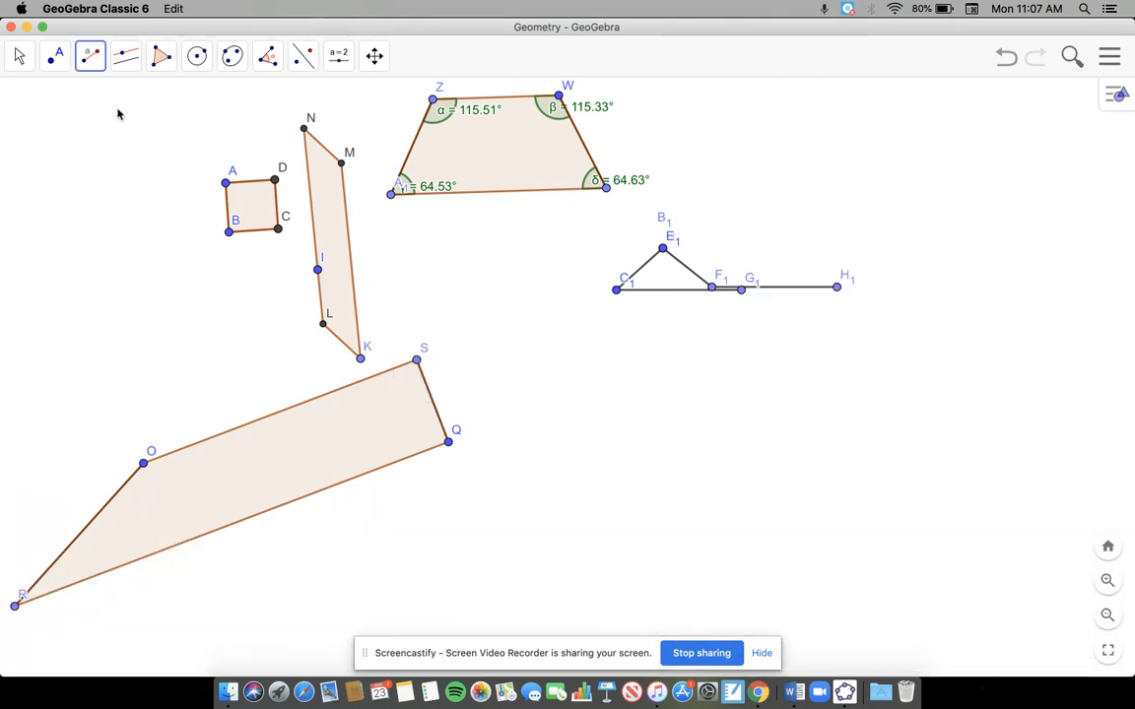
Step: Swing endpoints G1 and H1 down until they meet below E1, closing the kite
left_click(55, 56)
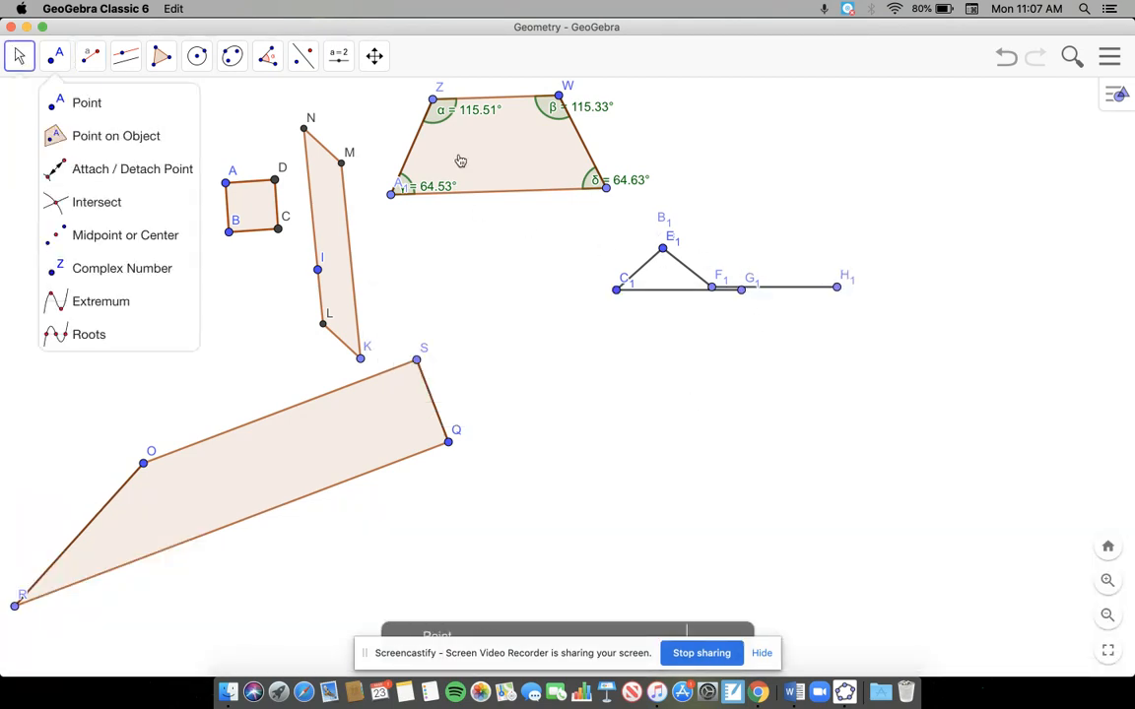
left_click(113, 116)
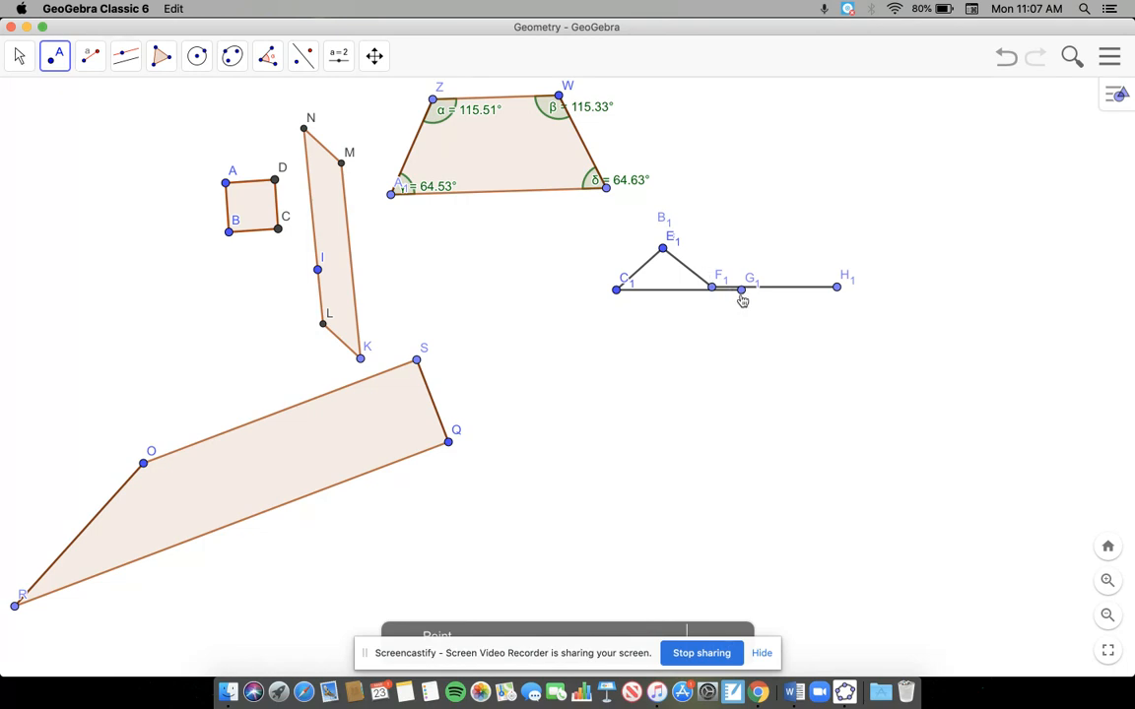
left_click_drag(741, 289, 656, 409)
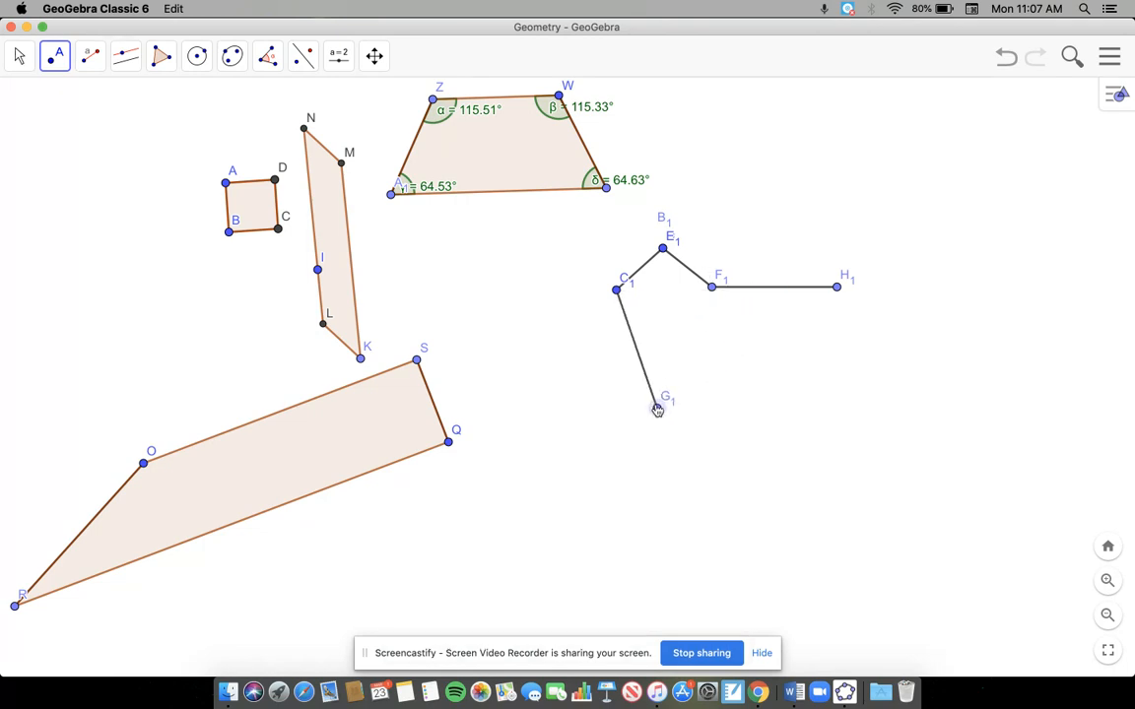
left_click_drag(837, 284, 652, 445)
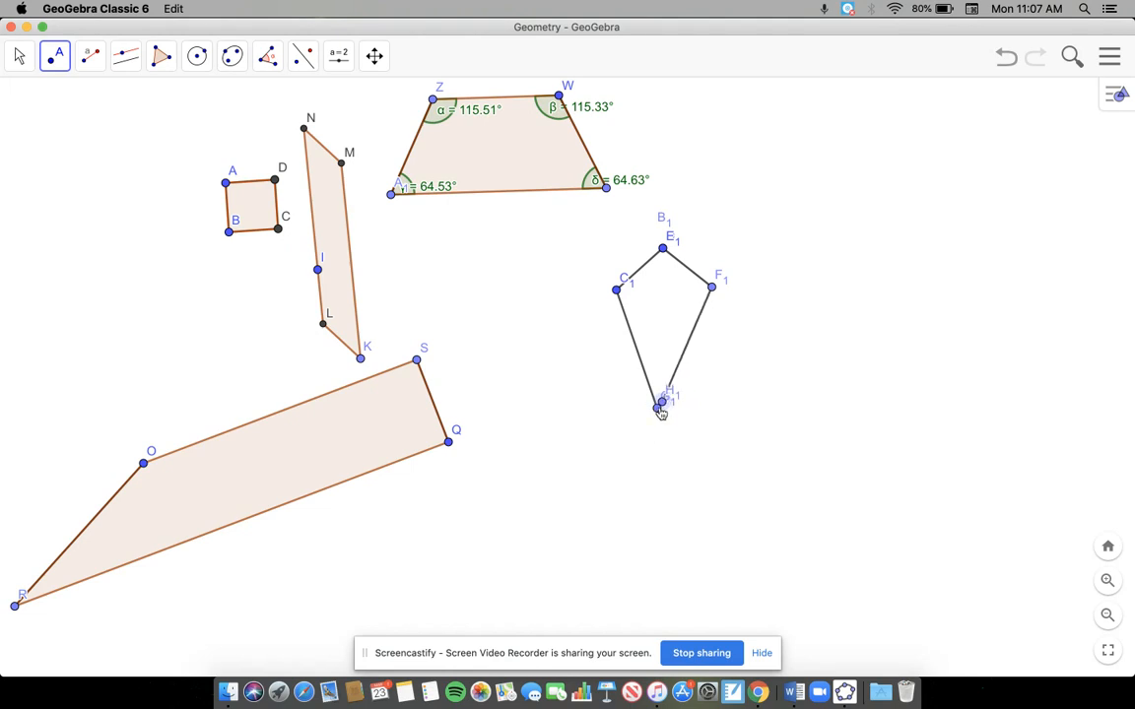
left_click_drag(661, 412, 668, 415)
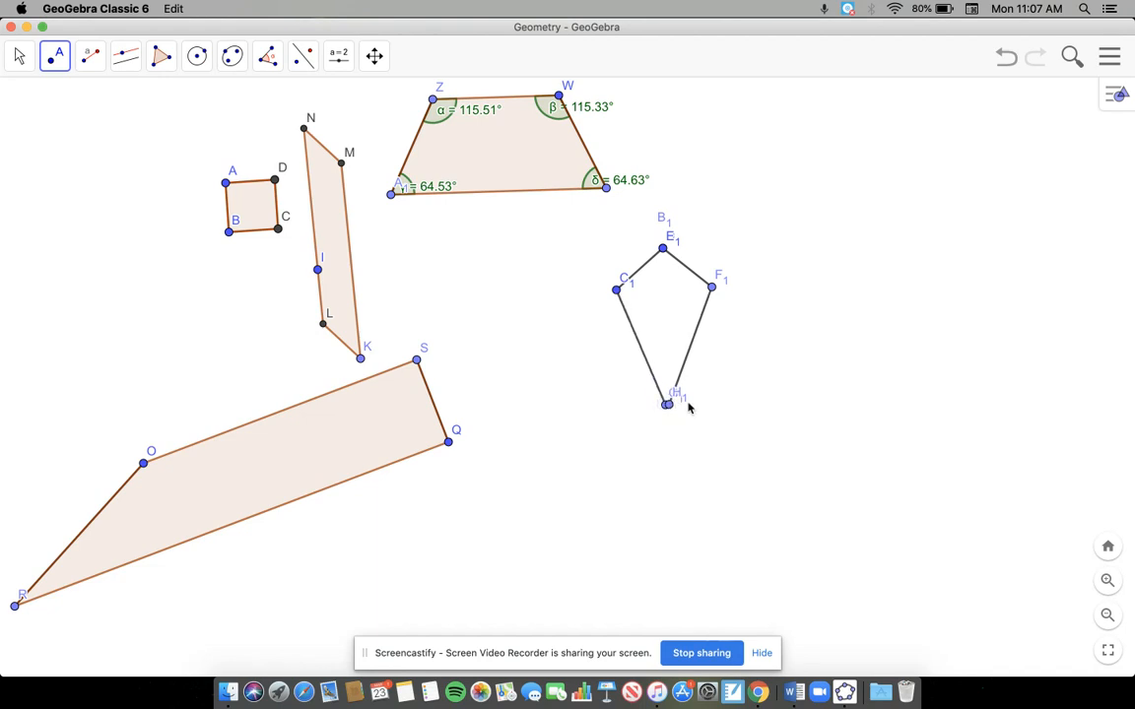
left_click_drag(671, 409, 665, 415)
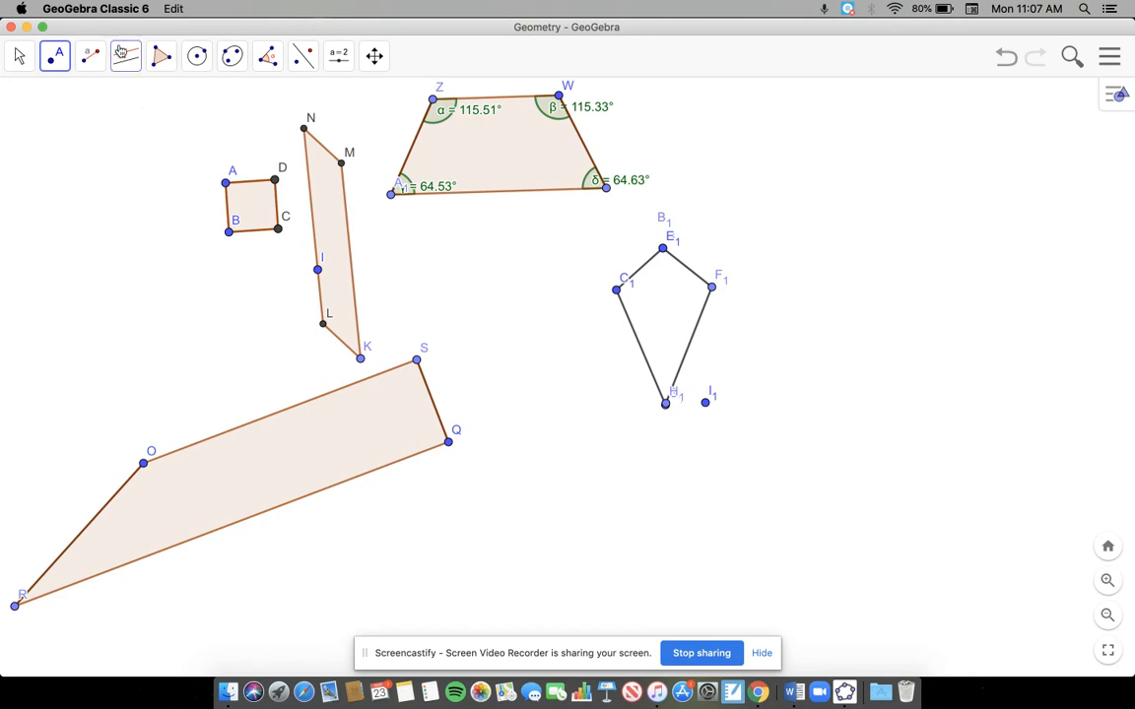
Step: Fill the kite with a polygon through vertices C1, E1, F1 and the shared lower point
left_click(158, 55)
left_click(187, 103)
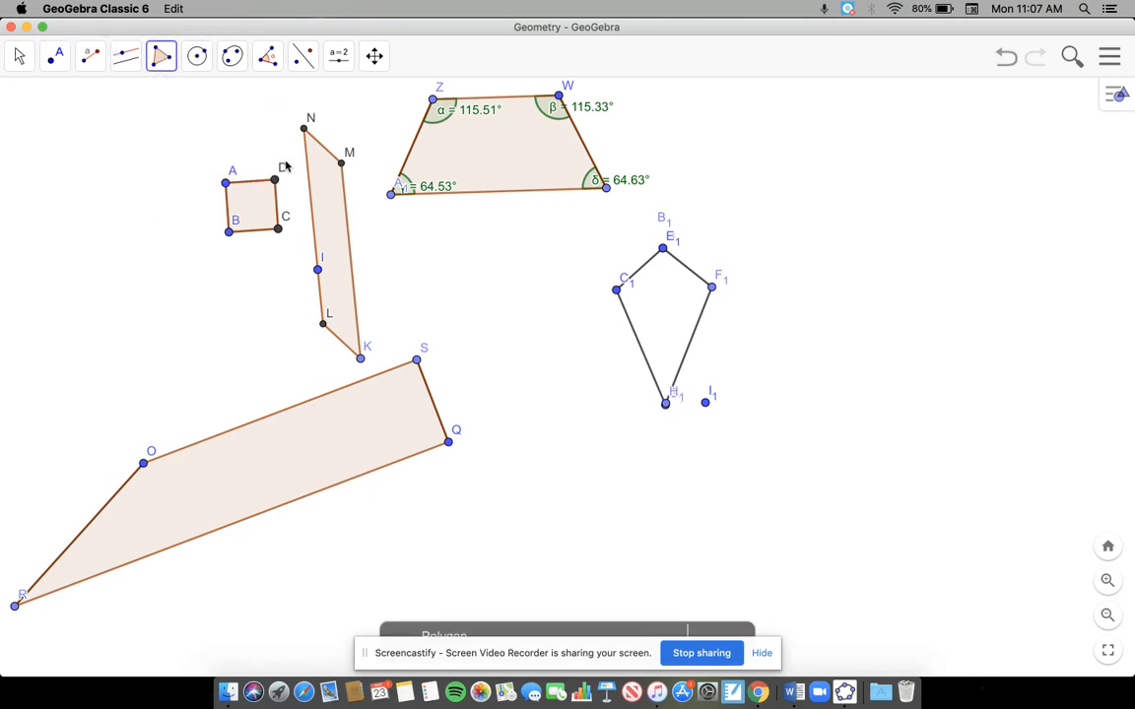
left_click(615, 290)
left_click(663, 250)
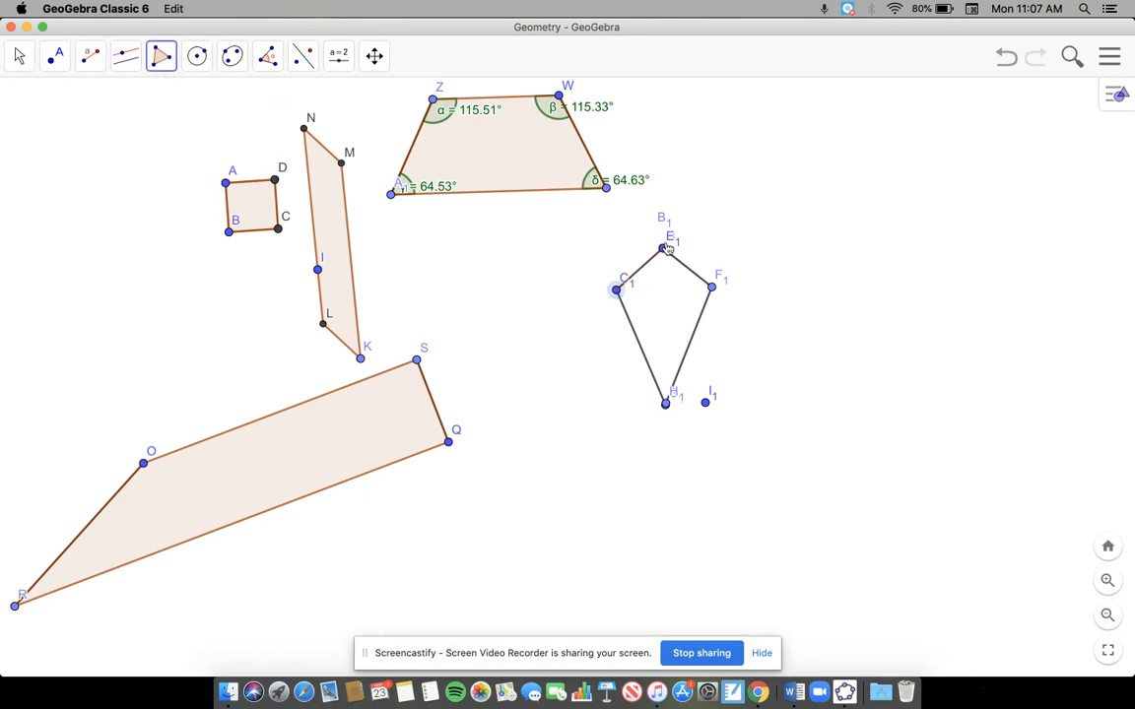
left_click(711, 286)
left_click(665, 403)
left_click(616, 291)
left_click(534, 274)
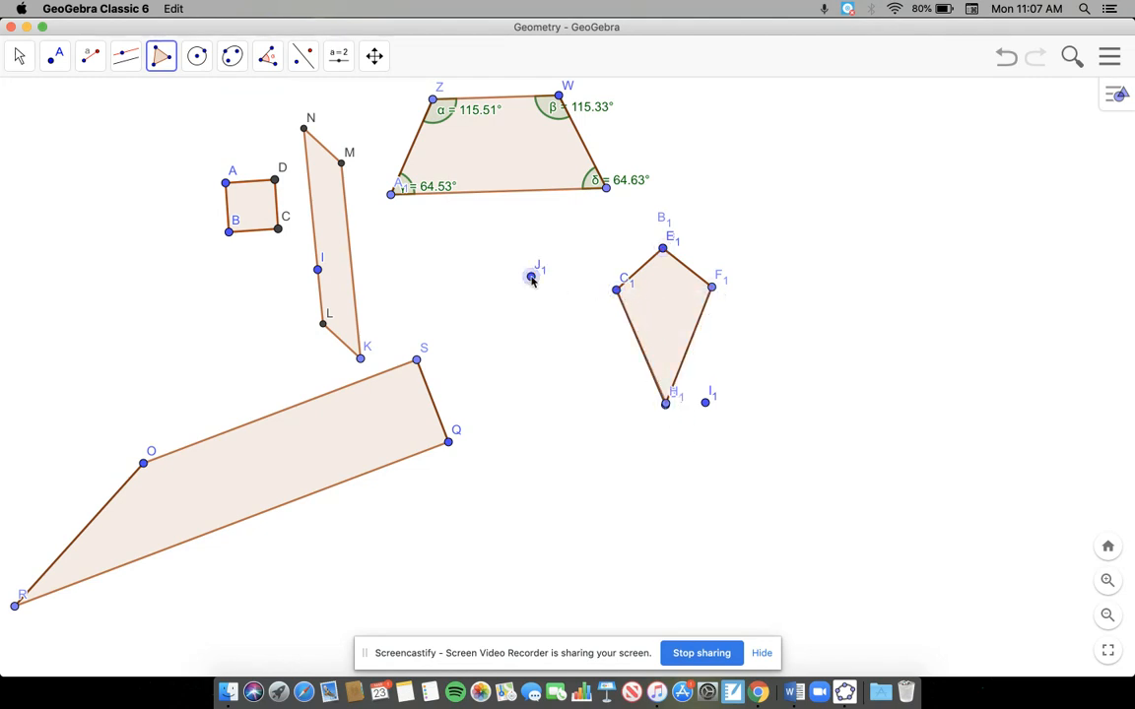
Step: Test how the kite behaves by slightly moving the filled polygon and its upper vertex
left_click(20, 57)
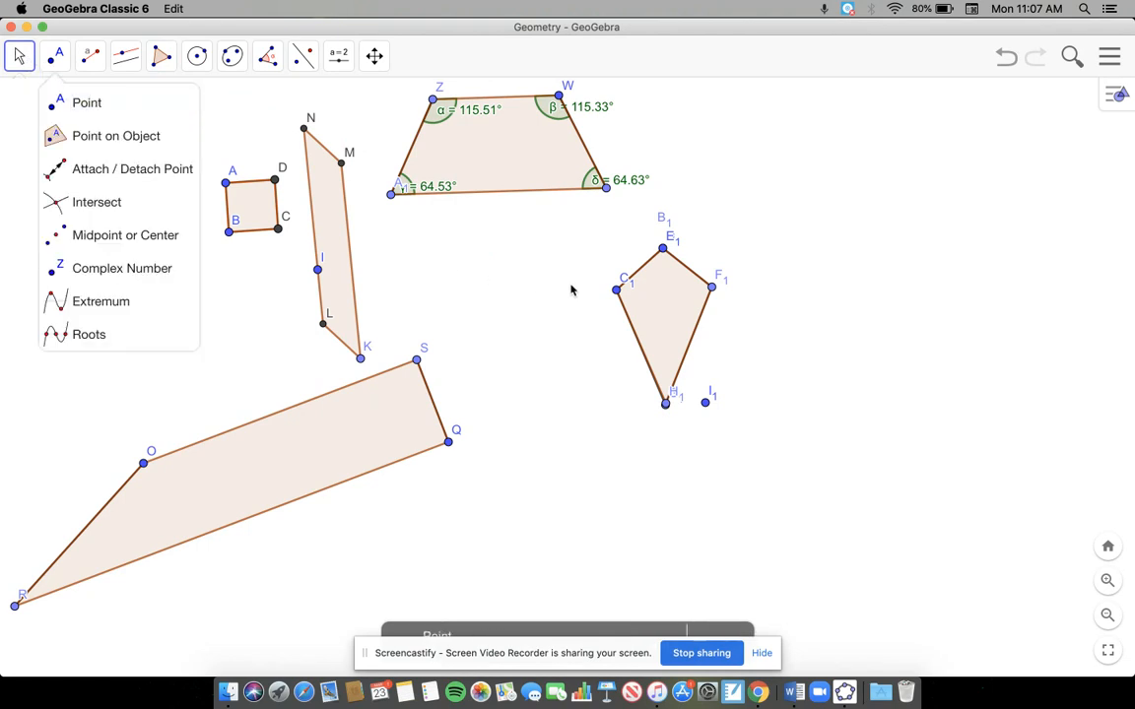
mouse_move(645, 302)
left_mouse_down()
mouse_move(689, 320)
mouse_move(781, 291)
mouse_move(651, 303)
left_mouse_up()
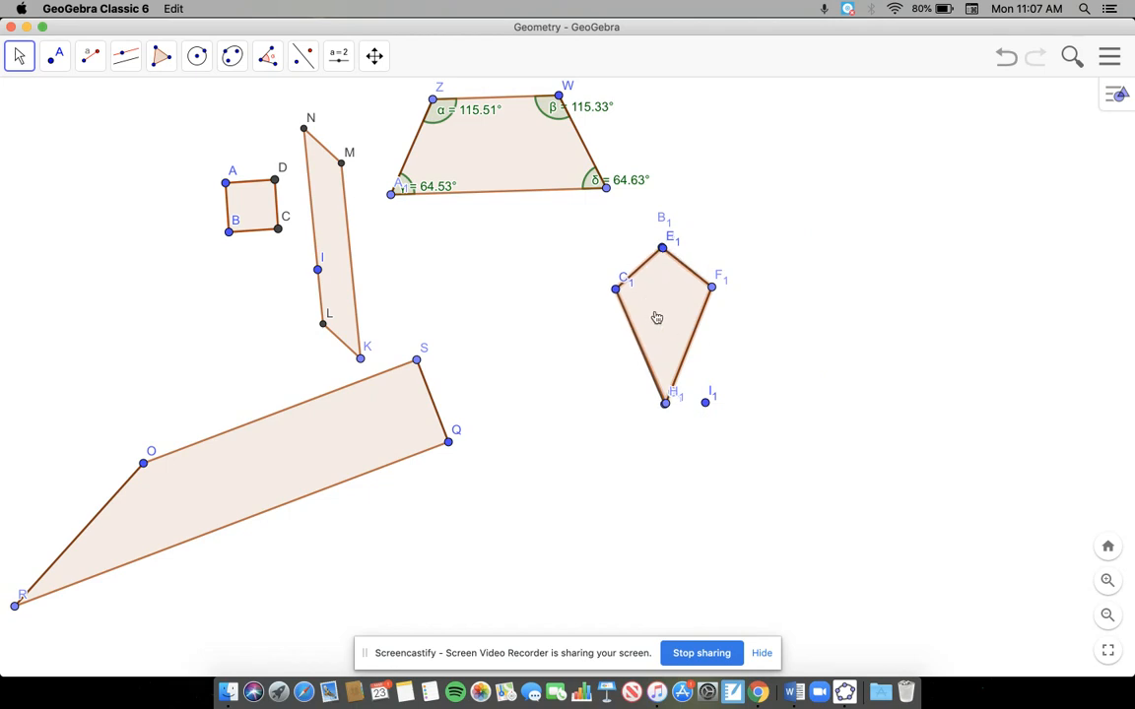
right_click(655, 315)
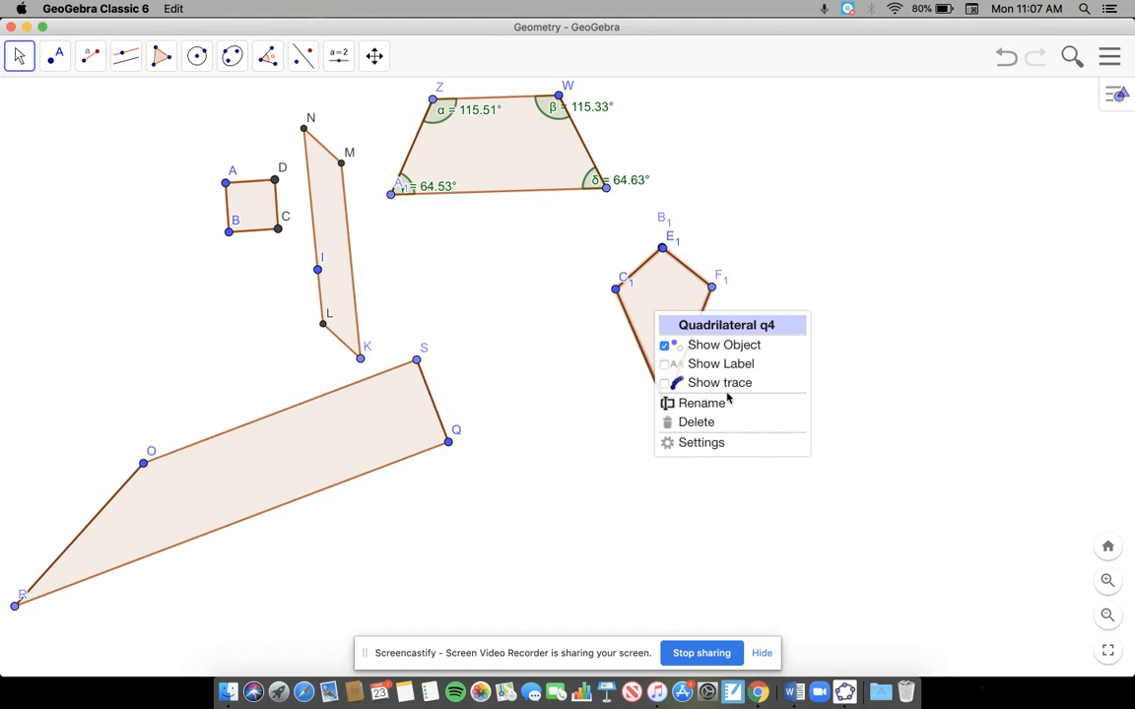
left_click(605, 399)
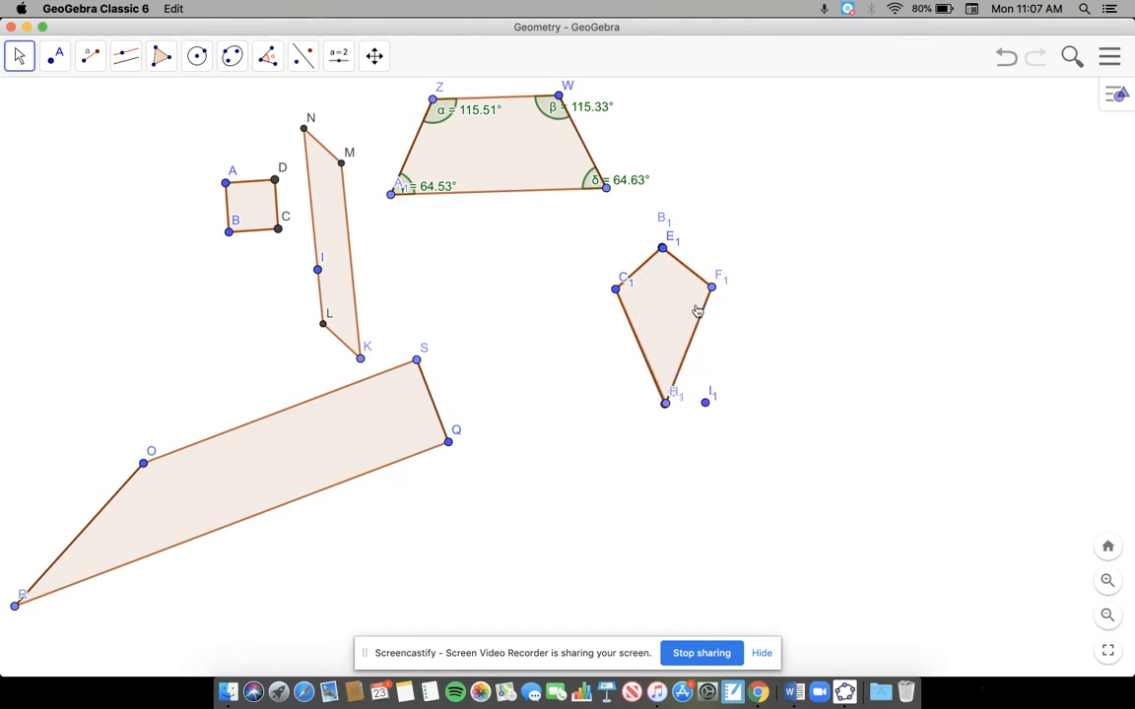
mouse_move(664, 247)
left_mouse_down()
mouse_move(611, 223)
mouse_move(569, 235)
mouse_move(610, 227)
mouse_move(673, 247)
left_mouse_up()
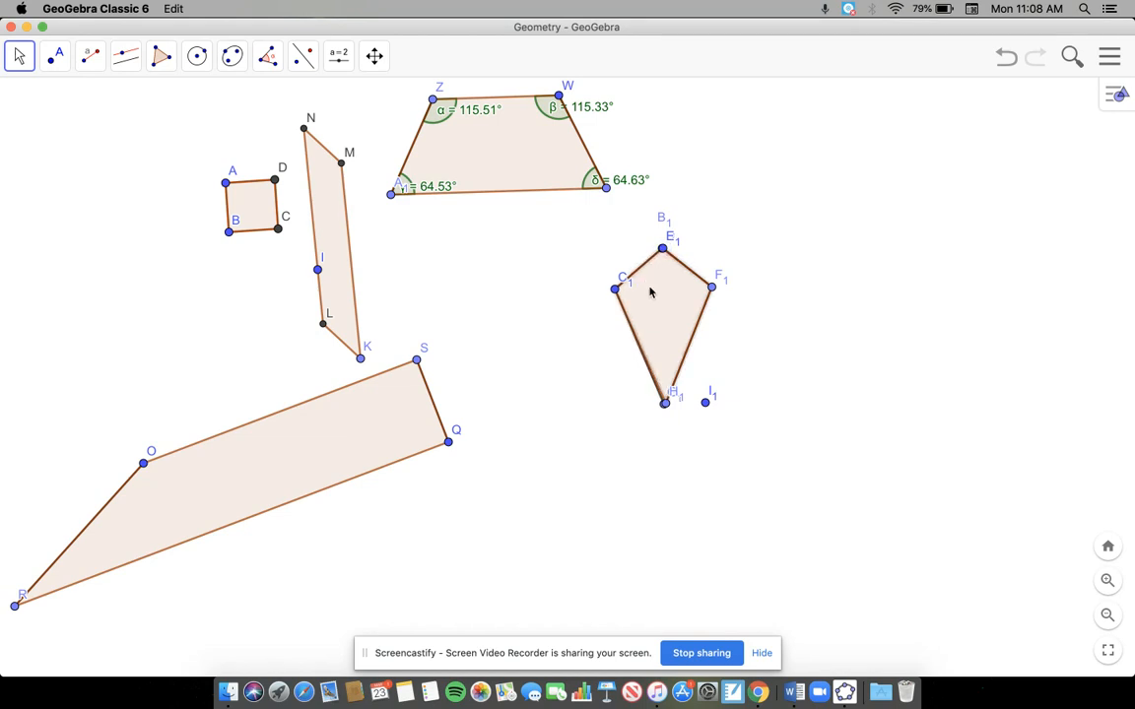
mouse_move(655, 305)
left_mouse_down()
mouse_move(701, 280)
mouse_move(643, 307)
mouse_move(659, 306)
left_mouse_up()
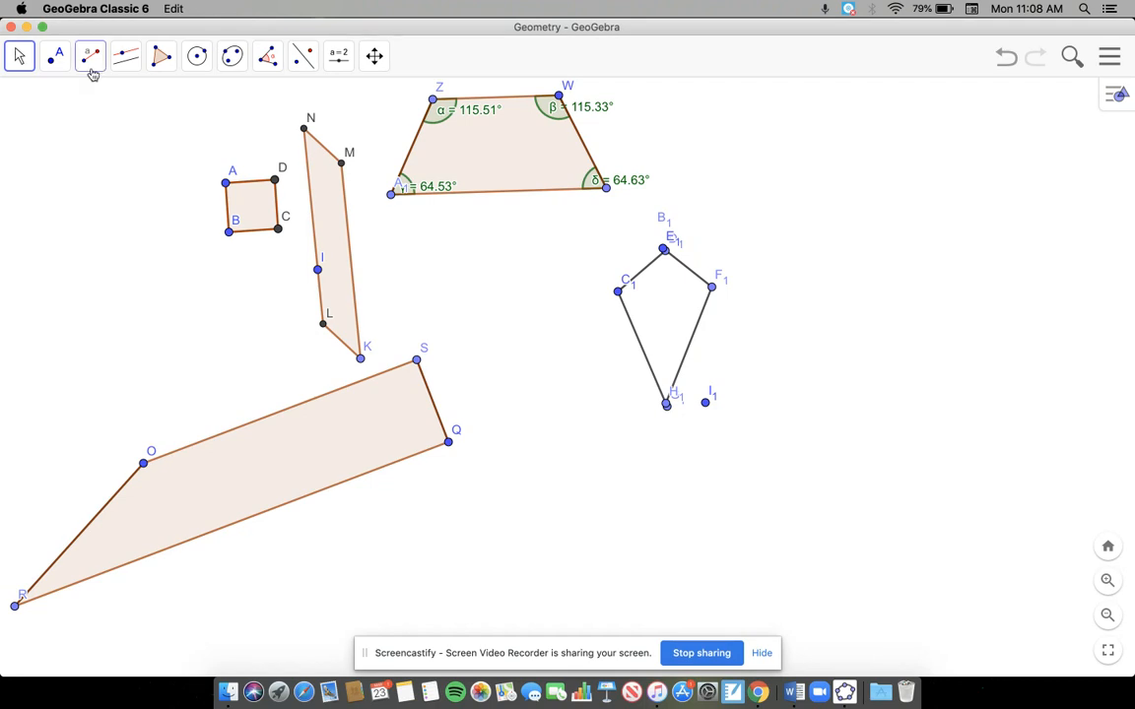
Step: Undo the last change to the kite
left_click(1110, 56)
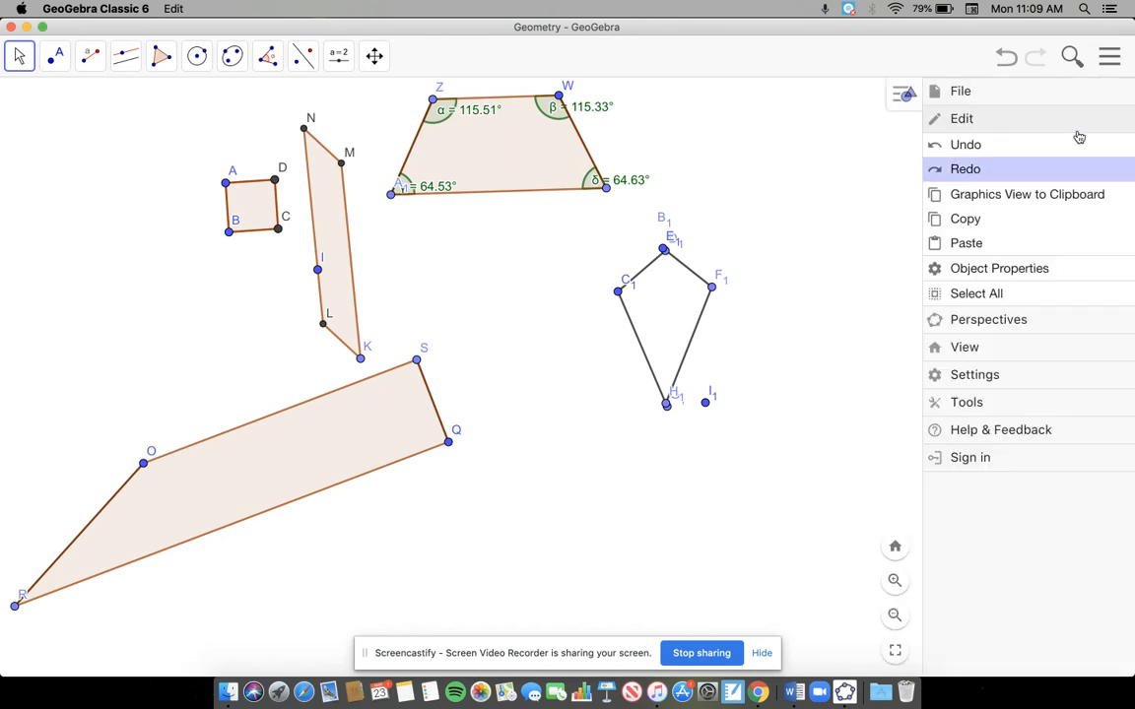
left_click(1002, 147)
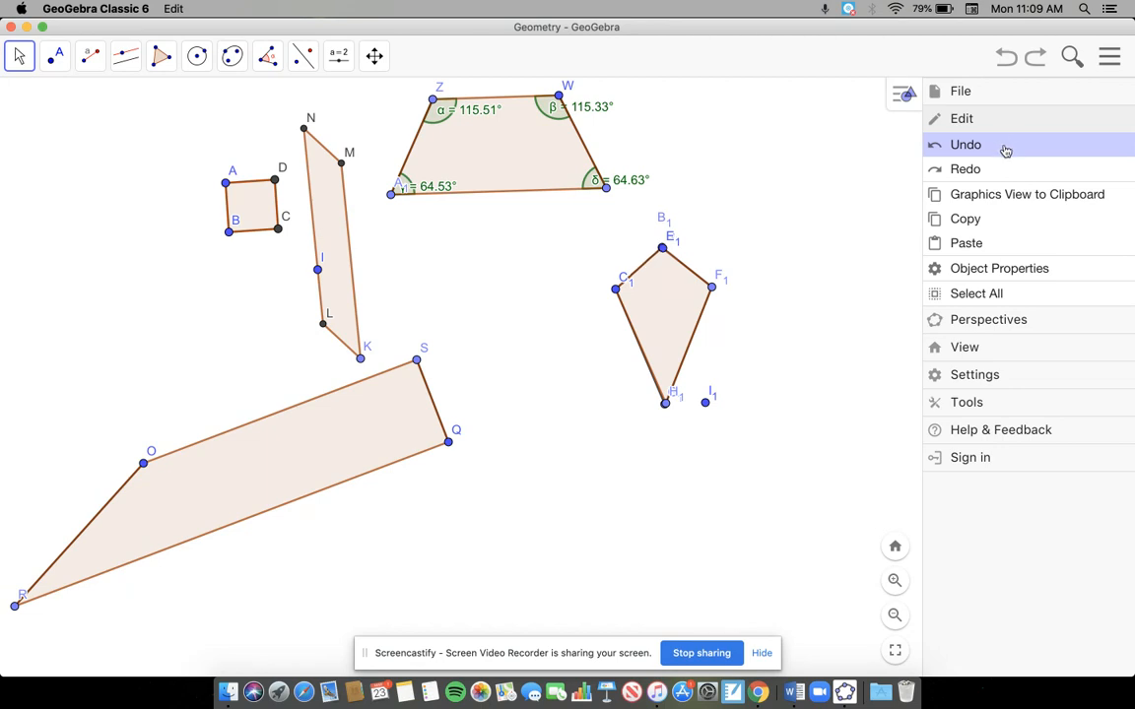
left_click(849, 340)
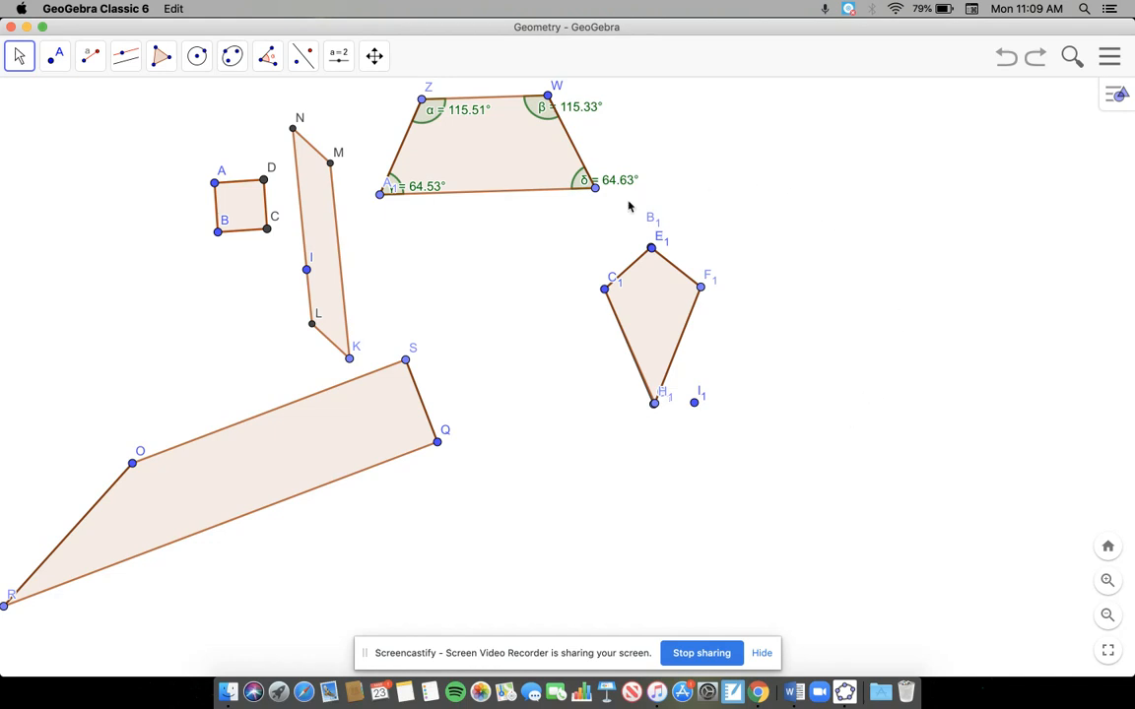
Step: Create a segment with given length 4 from a new point in the empty area above and to the right of the kite
left_click(89, 56)
left_click(133, 180)
left_click(751, 147)
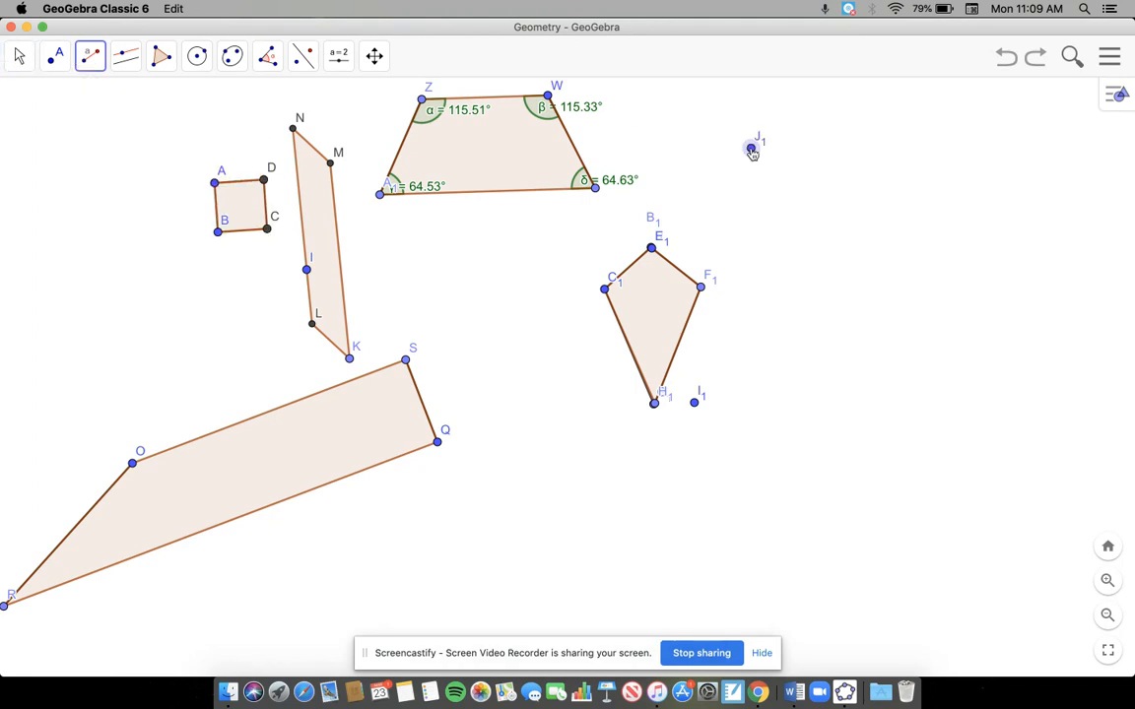
type("4")
left_click(666, 403)
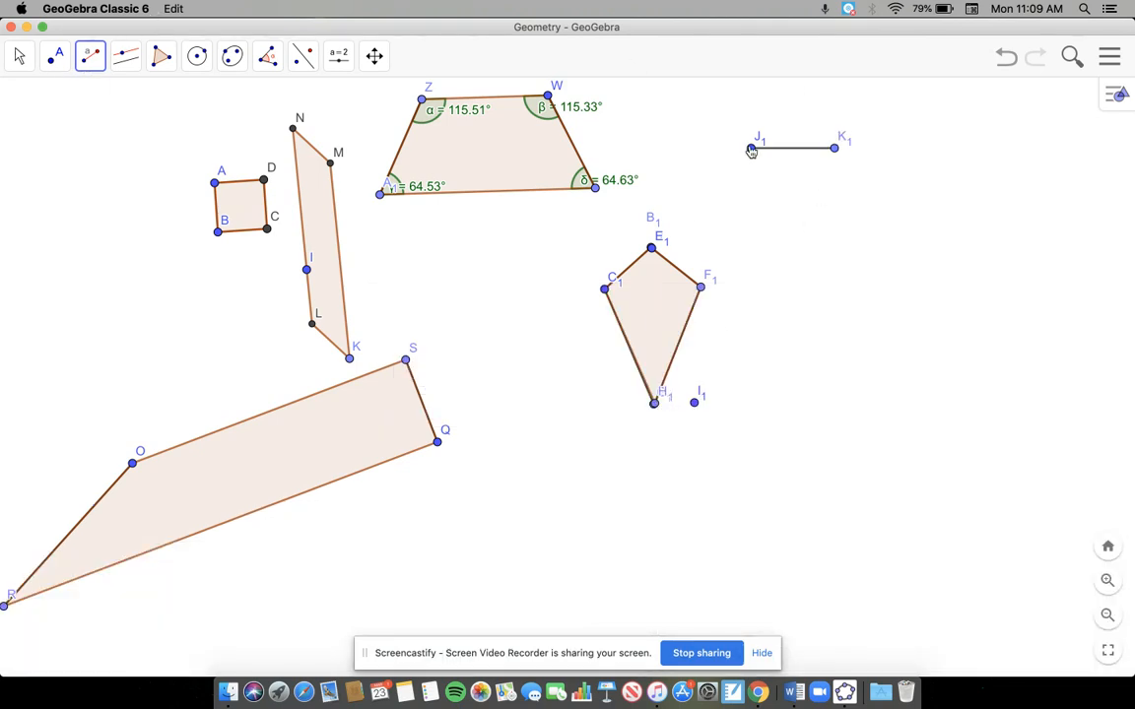
Step: Create a second length-4 segment from J1 and swing its endpoint L1 down below J1
left_click(773, 225)
key("Return")
left_click(11, 56)
left_click_drag(837, 141, 762, 233)
Step: Create a segment with given length 4 starting at L1
left_click(89, 56)
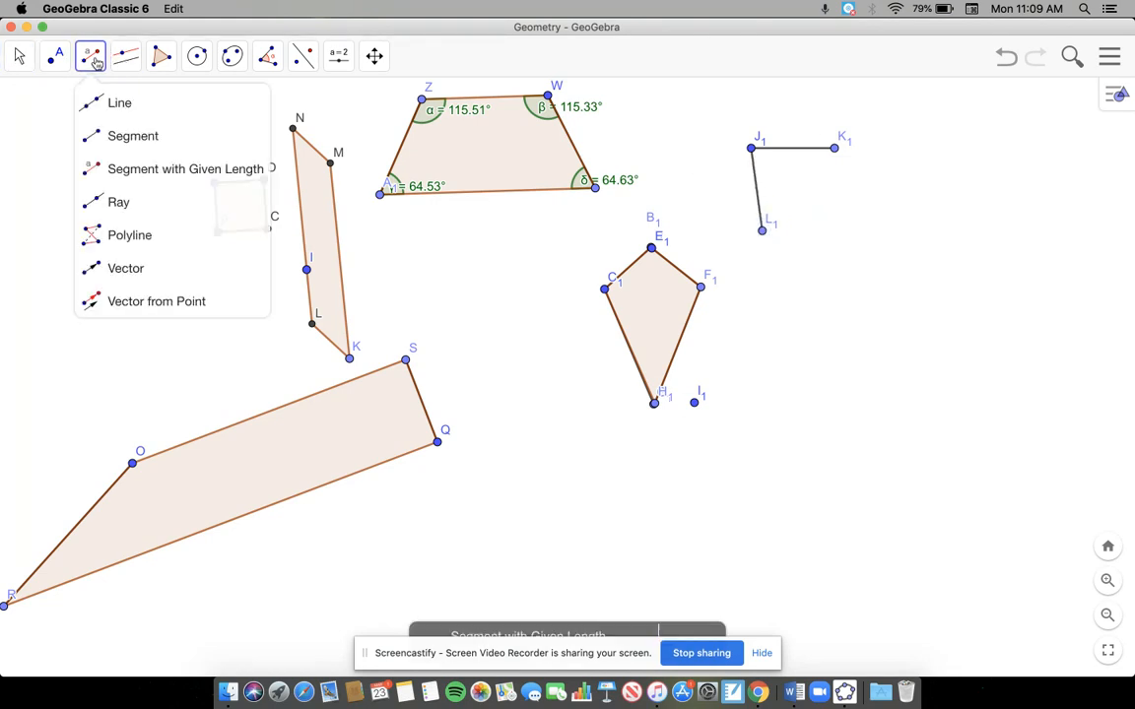
left_click(102, 169)
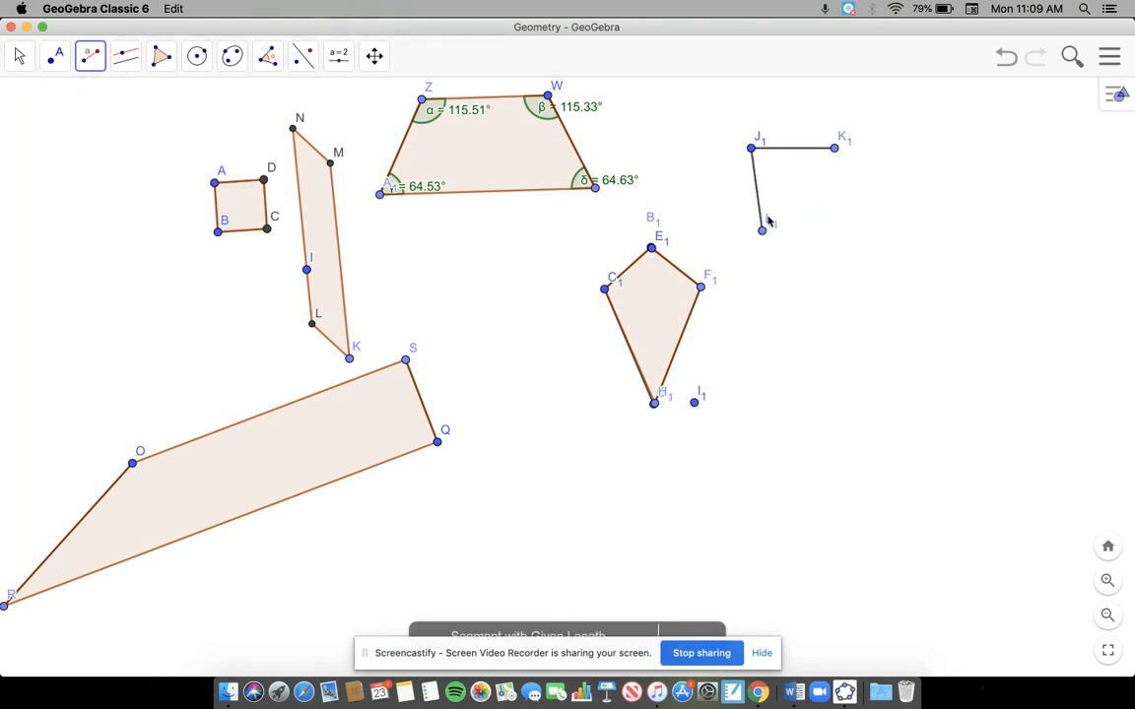
left_click(761, 227)
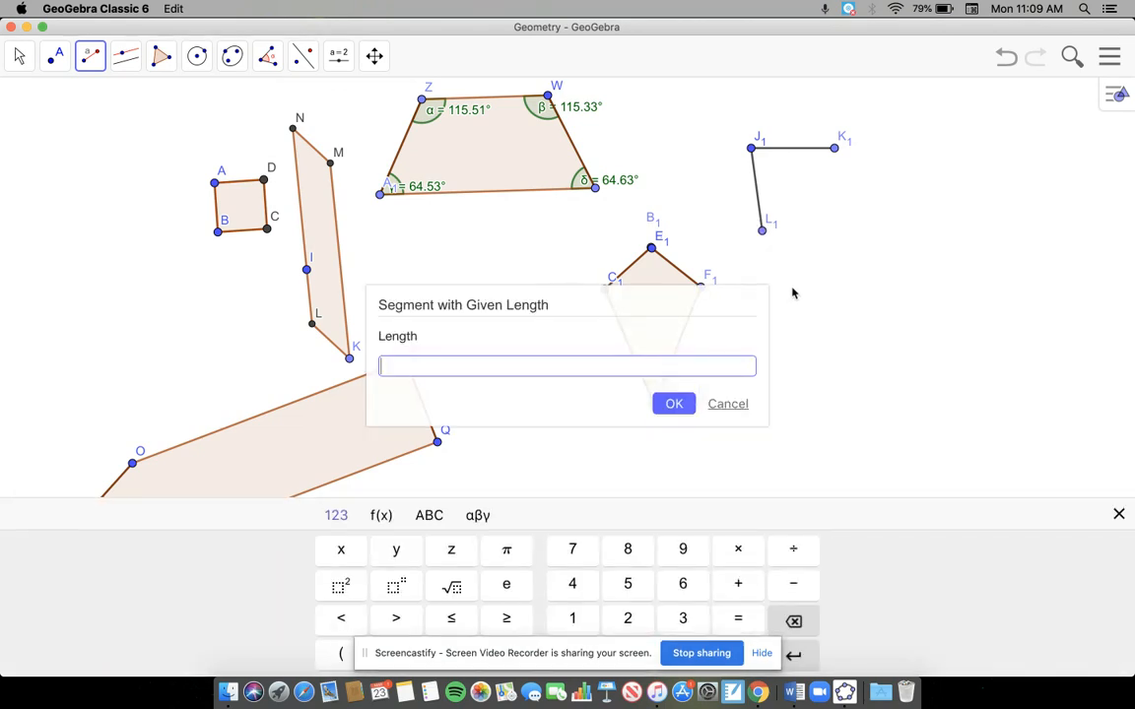
type("4")
left_click(693, 403)
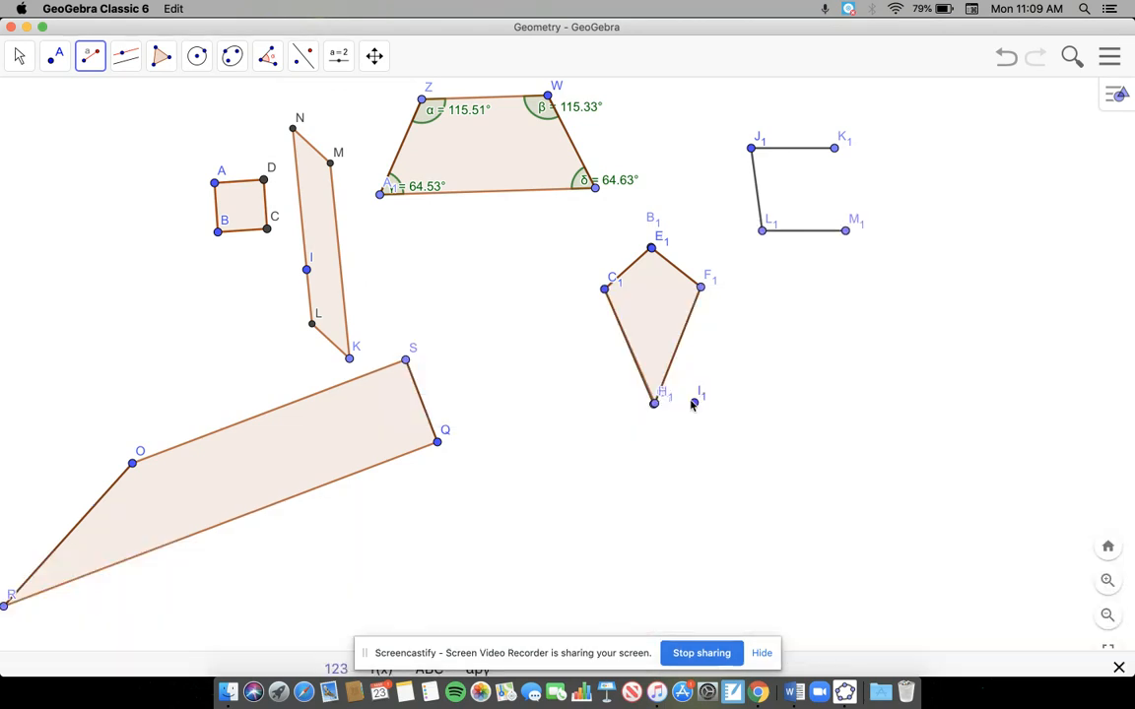
Step: Create a length-4 segment from K1 and swing its endpoint N1 down onto M1 to close the rhombus
left_click(833, 151)
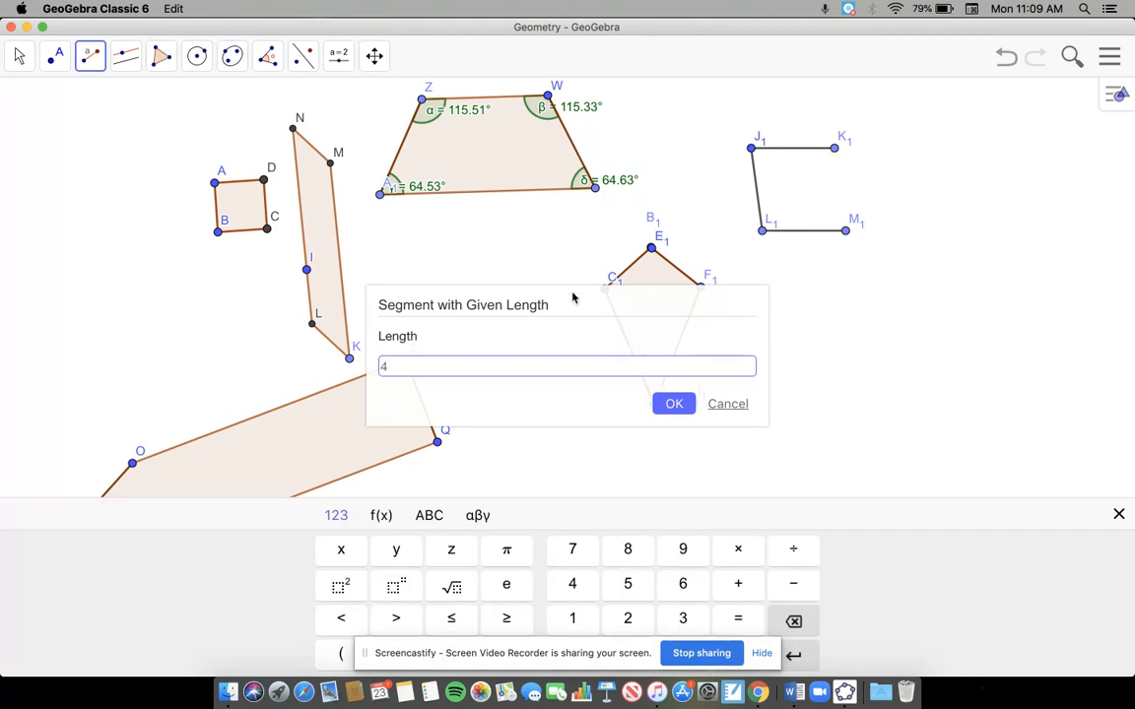
key("Return")
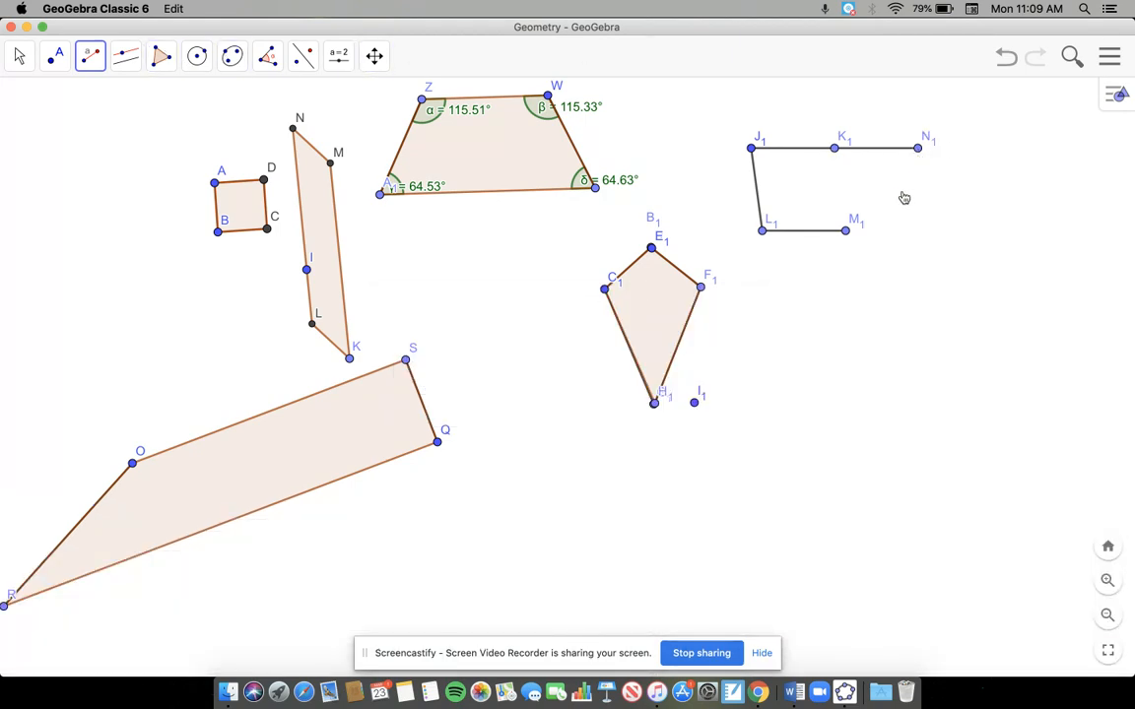
left_click(20, 55)
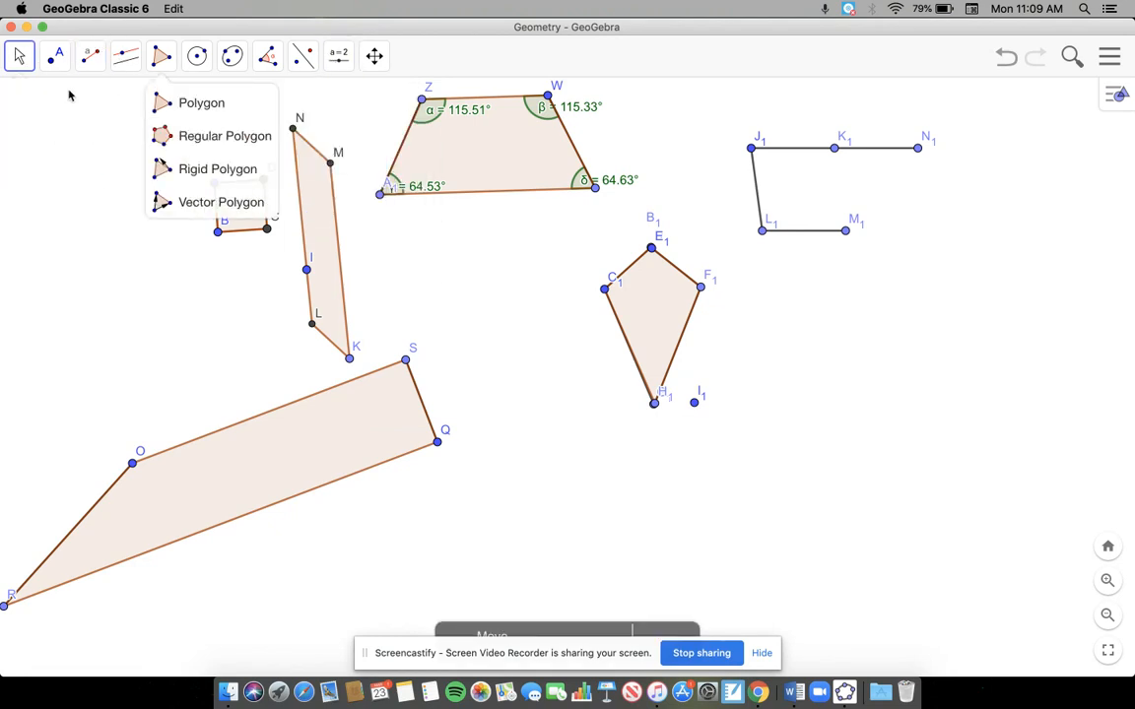
left_click_drag(913, 150, 845, 229)
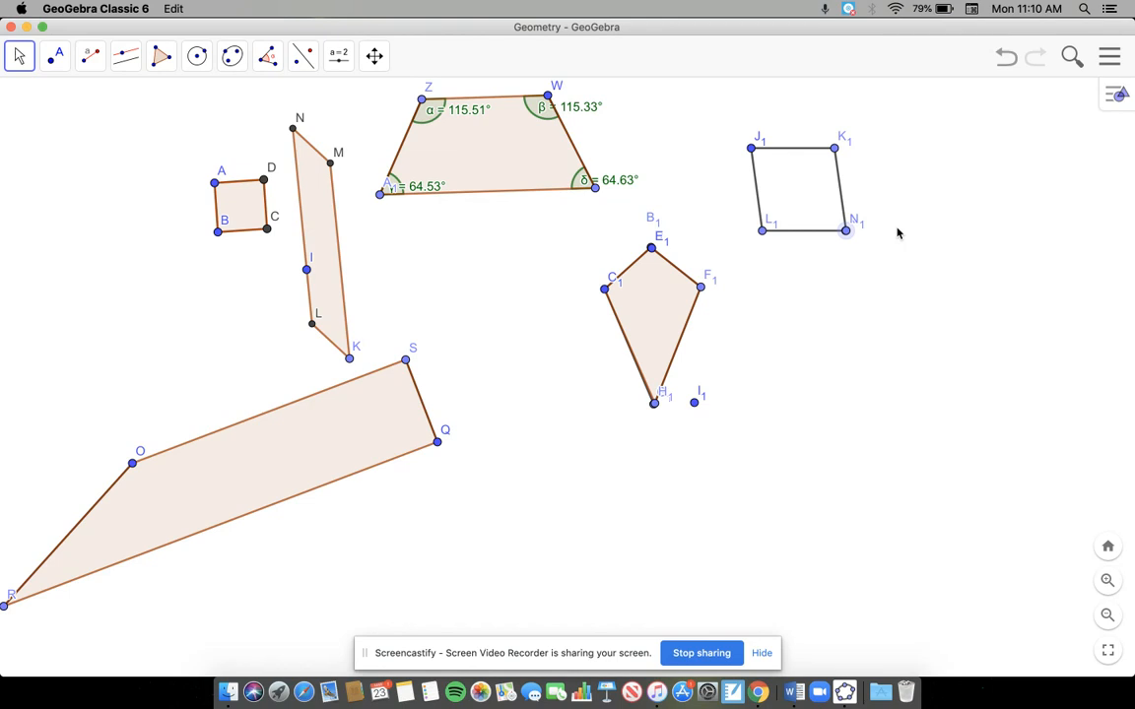
Step: Test the rhombus by moving it with J1 and swinging L1 outward to the lower left of J1
left_click_drag(751, 149, 737, 171)
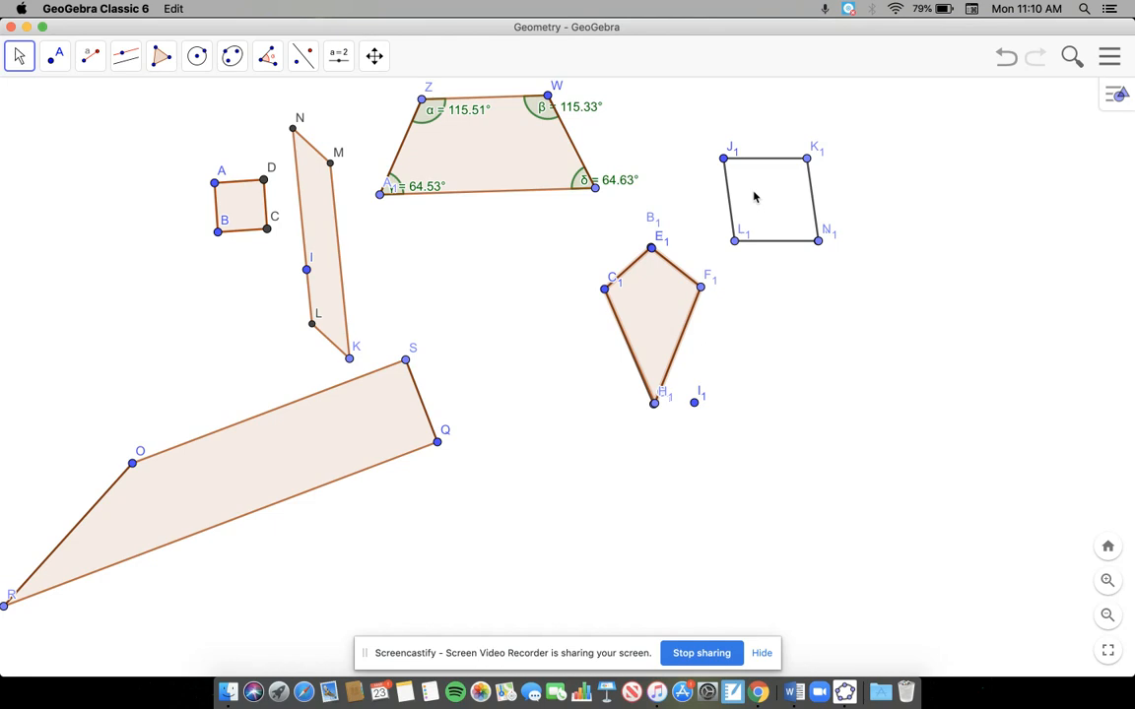
mouse_move(766, 204)
left_mouse_down()
mouse_move(797, 281)
mouse_move(768, 241)
mouse_move(819, 226)
left_mouse_up()
left_click_drag(833, 307, 782, 341)
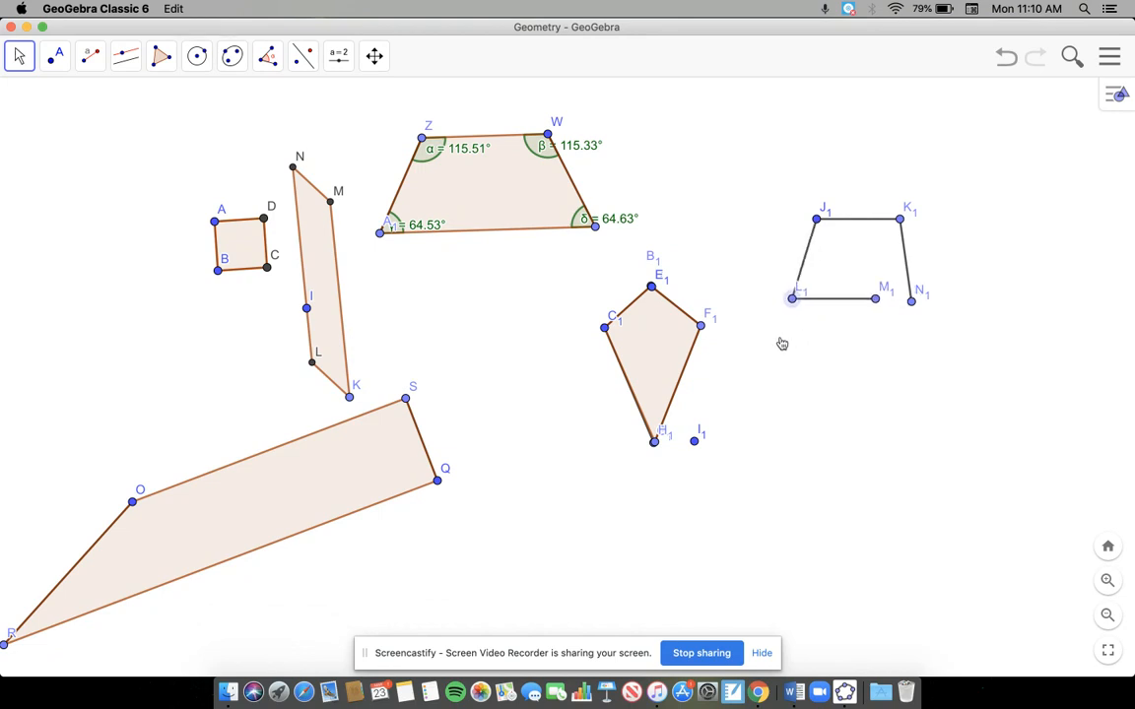
Step: Swing N1 onto M1 to close the rhombus and move it so J1 lies on the trapezoid's longer base
left_click_drag(917, 312, 875, 308)
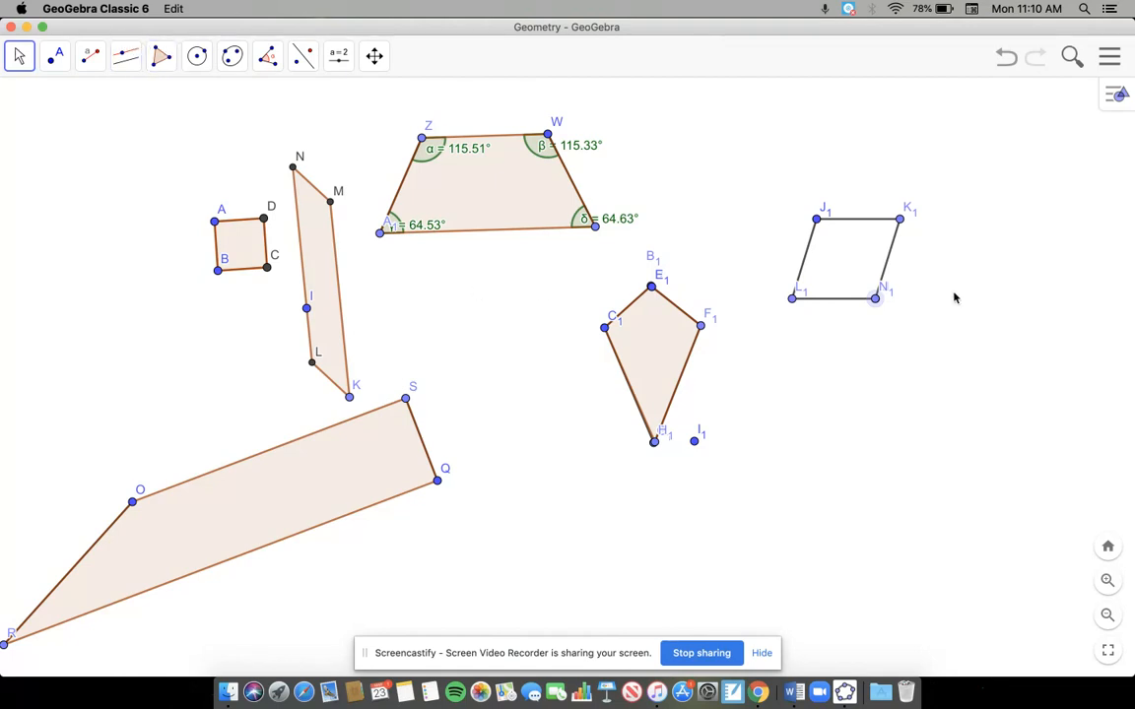
mouse_move(792, 304)
left_mouse_down()
mouse_move(675, 293)
mouse_move(787, 327)
left_mouse_up()
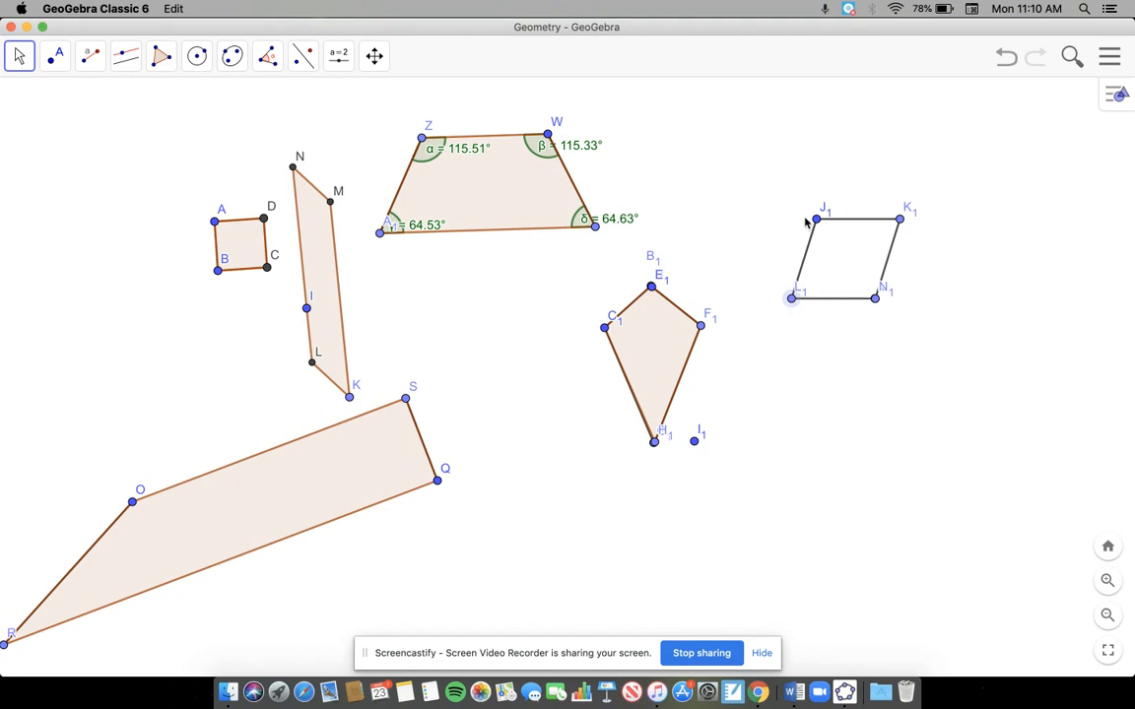
left_click_drag(803, 256, 446, 239)
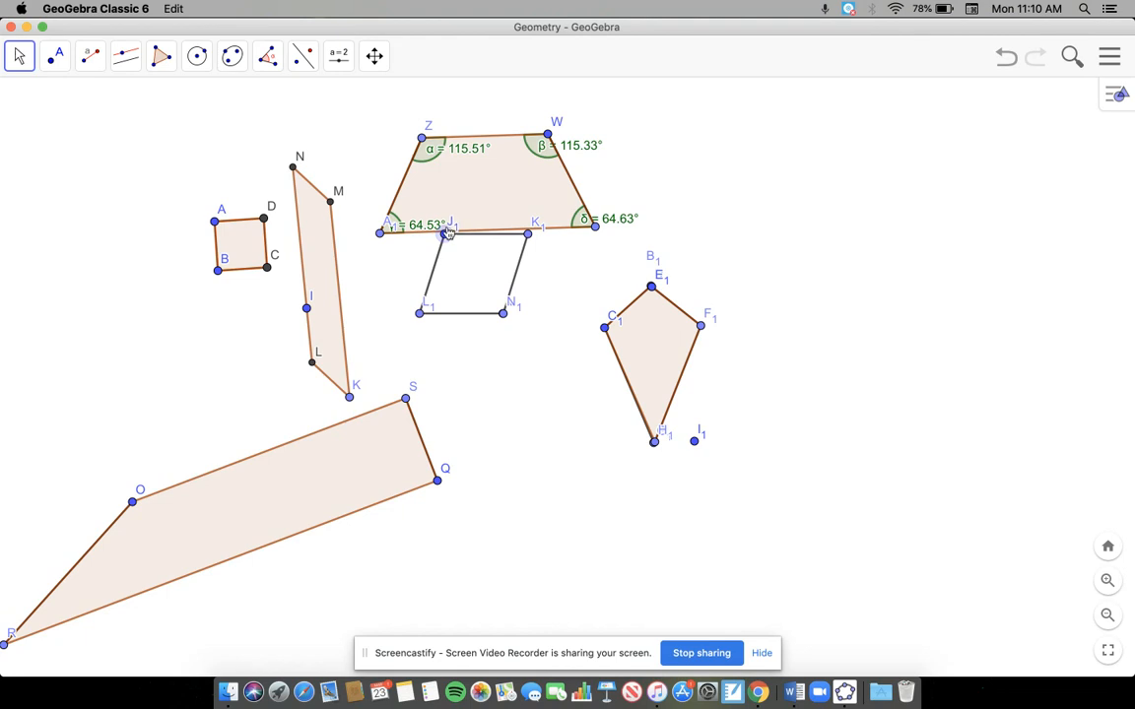
left_click_drag(445, 239, 441, 239)
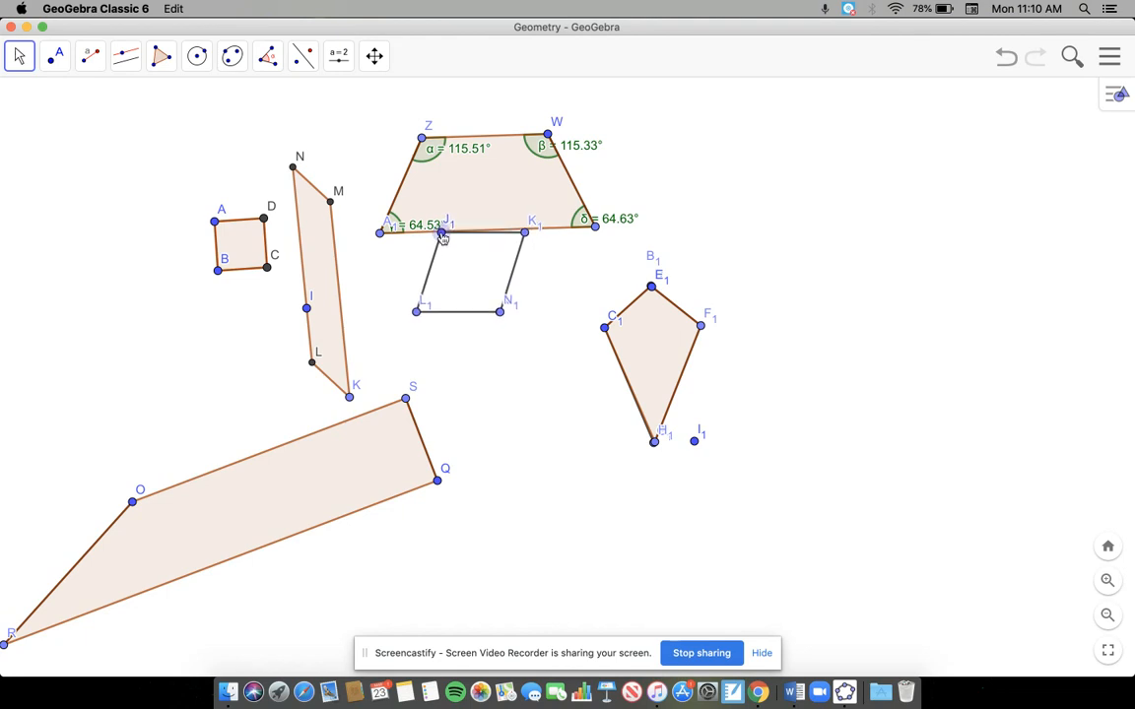
Step: Swing K1 onto the trapezoid's longer base and bring N1 back onto M1
left_click_drag(528, 241, 528, 232)
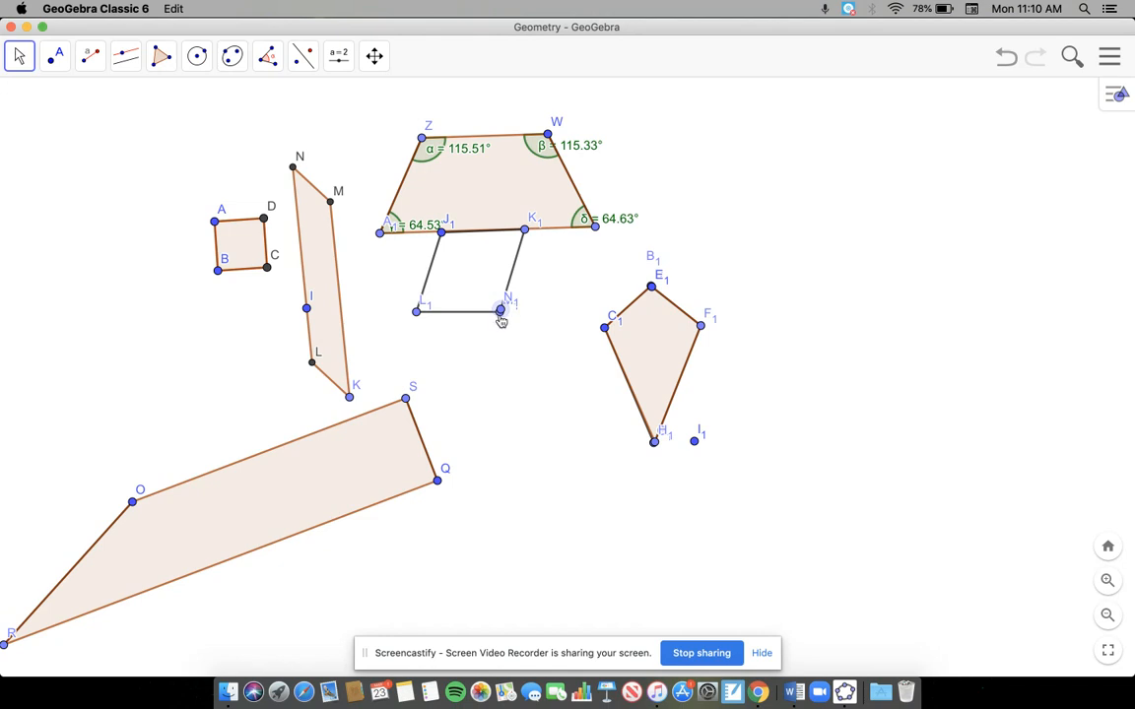
left_click_drag(500, 311, 523, 312)
left_click_drag(524, 312, 501, 315)
Step: Draw a polygon through J1, L1, N1 and K1 to fill the rhombus
left_click(161, 55)
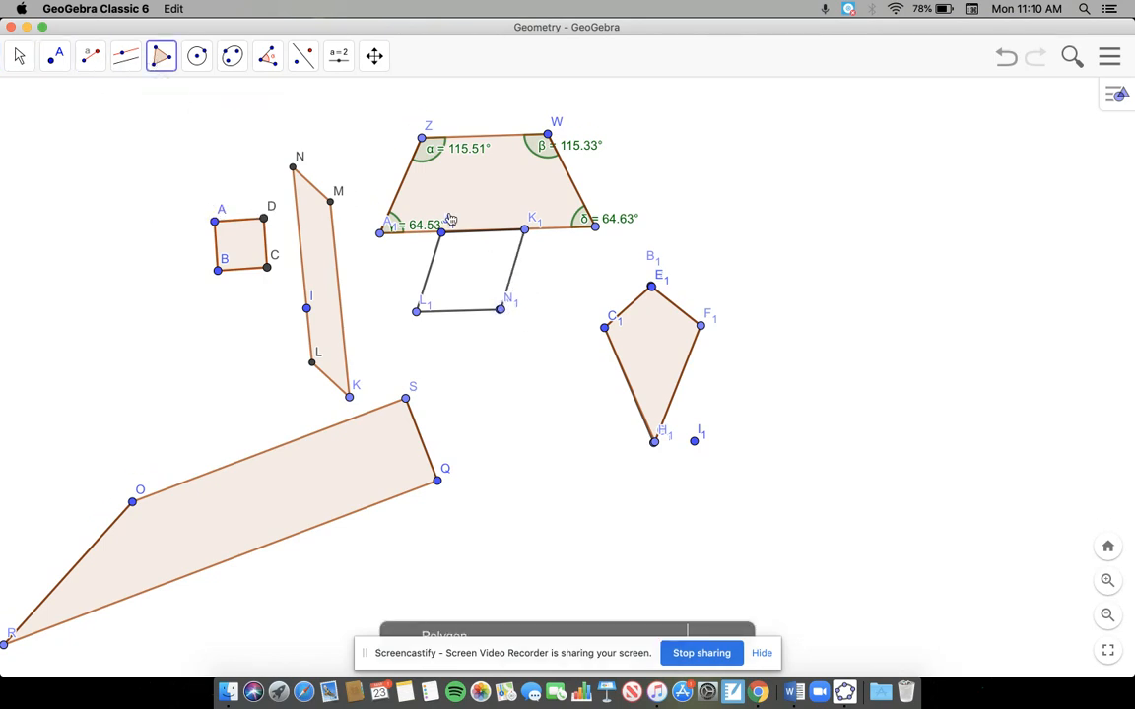
left_click(440, 231)
left_click(417, 311)
left_click(500, 309)
left_click(524, 230)
left_click(440, 230)
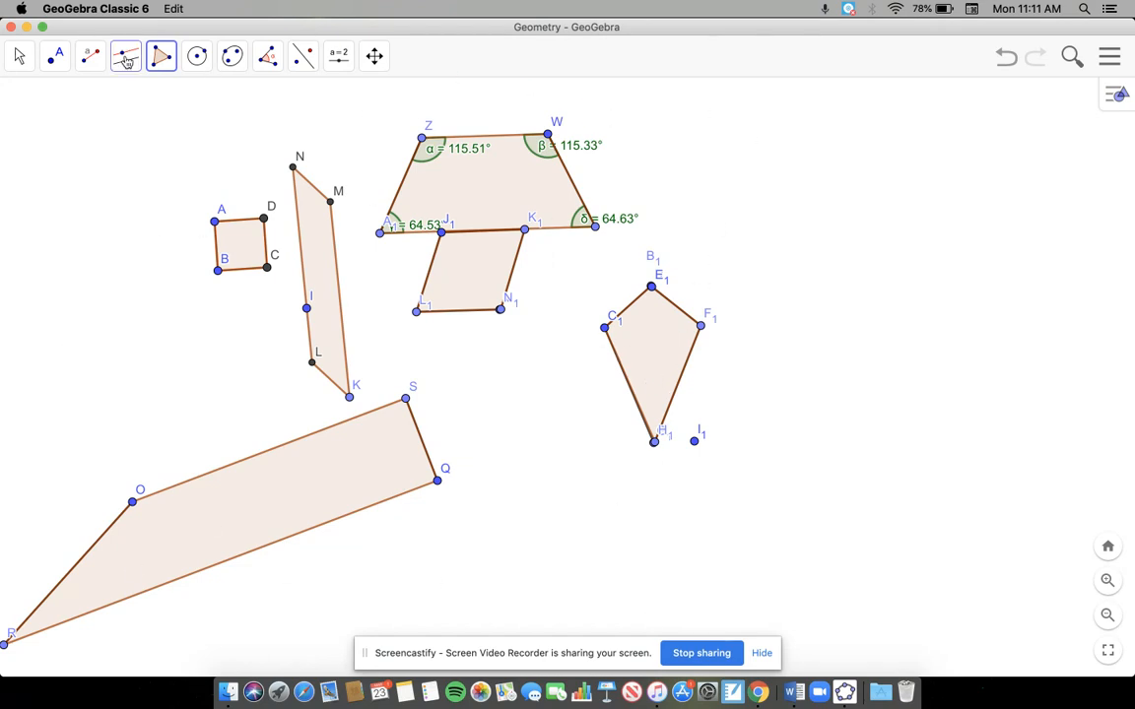
Step: Create a length-4 segment from a new point to the right of the trapezoid and a second length-4 segment from its endpoint
left_click(90, 56)
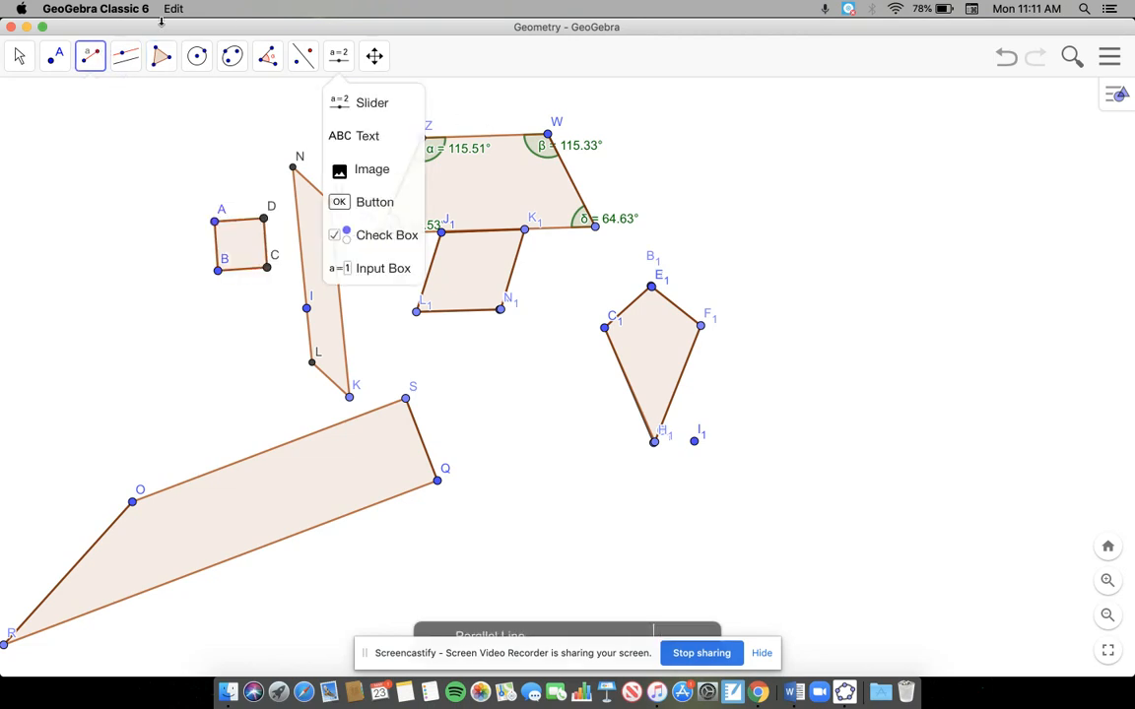
mouse_move(97, 63)
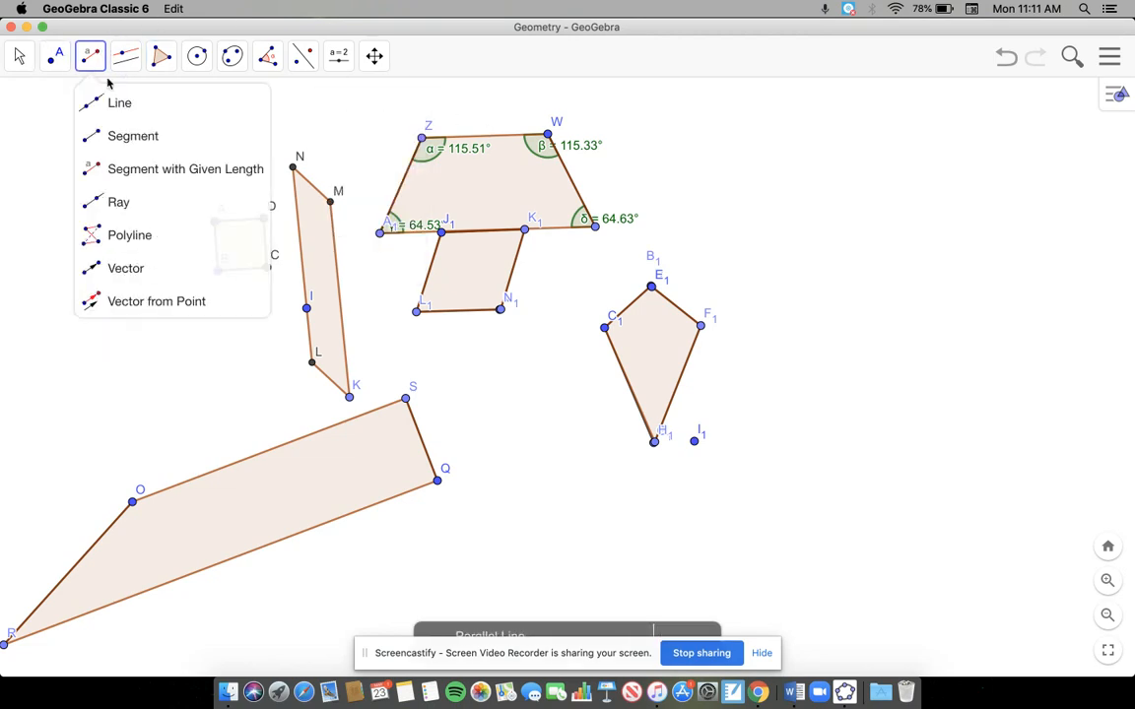
left_click(103, 168)
left_click(794, 151)
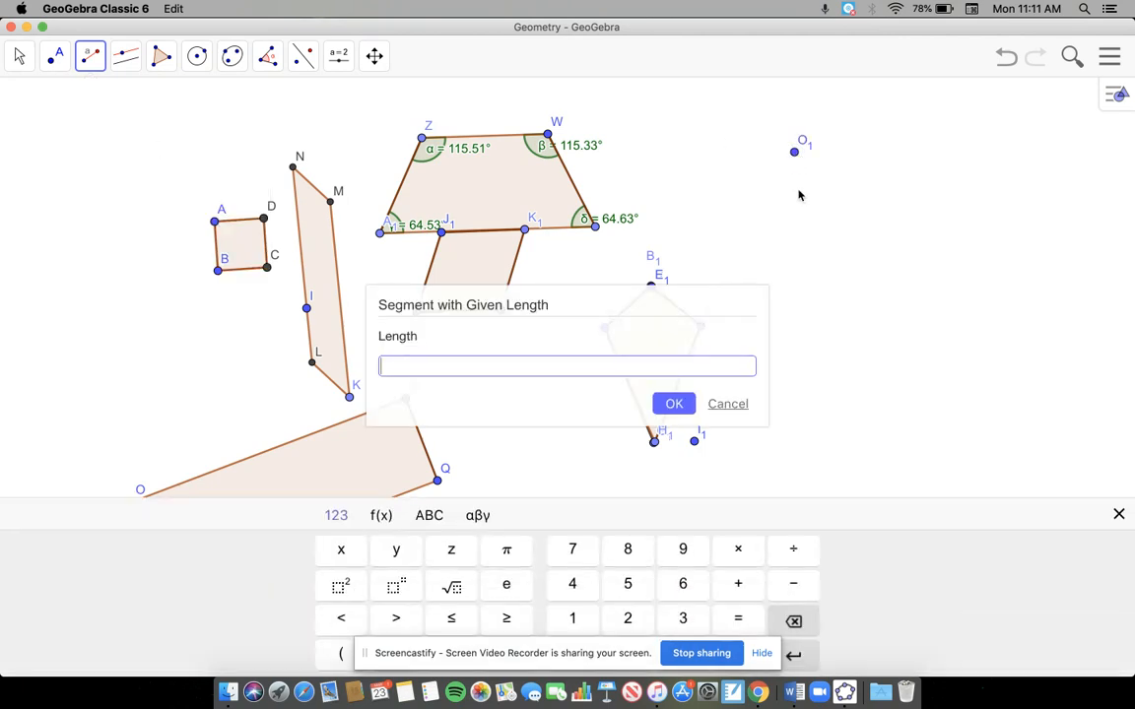
type("4")
key("Return")
left_click(879, 153)
key("Return")
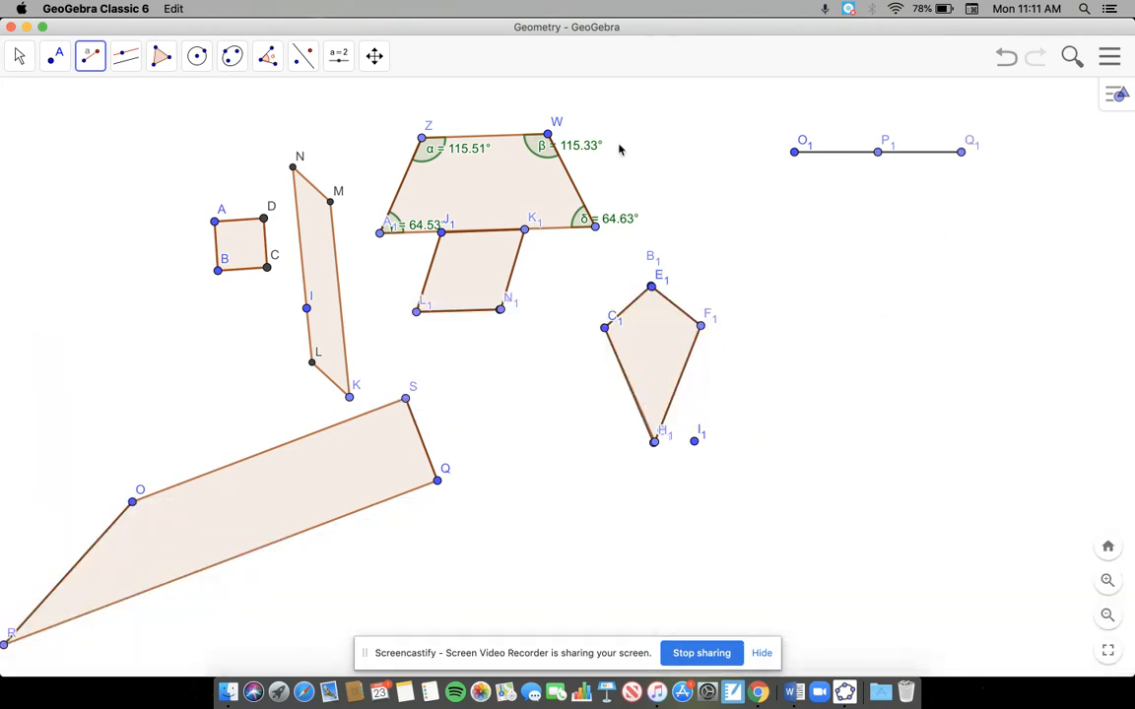
Step: Reposition O1 slightly and swing Q1 around P1 to a point below segment O1P1
left_click(19, 56)
mouse_move(247, 92)
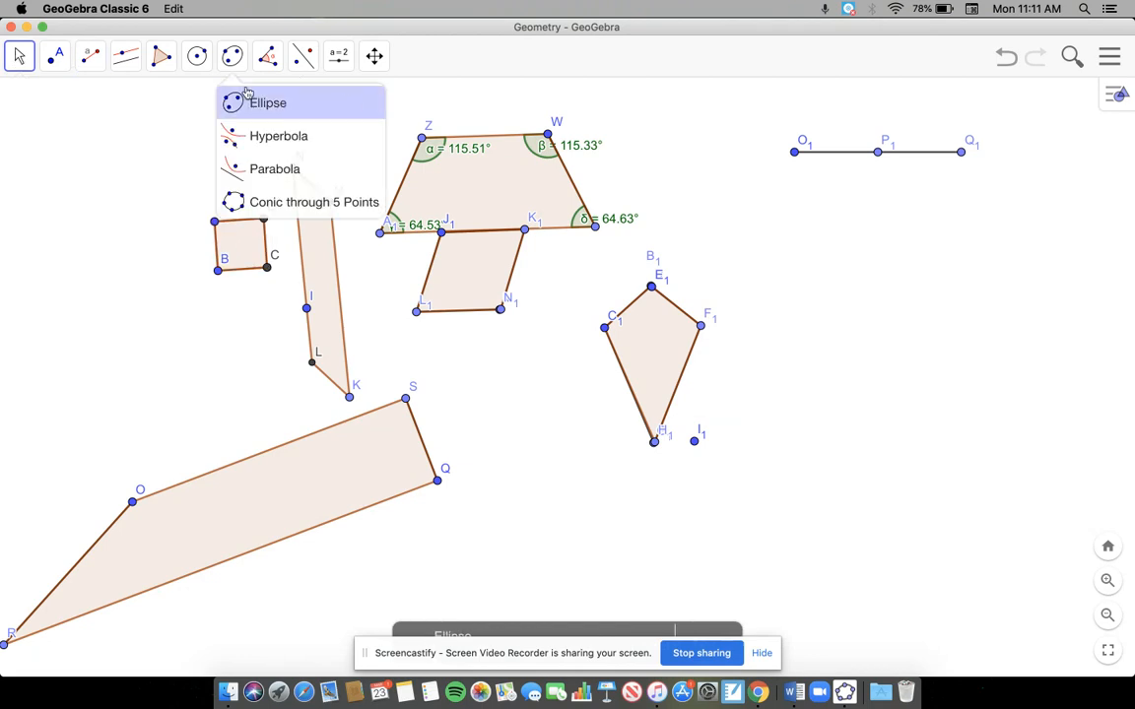
left_click_drag(794, 152, 782, 182)
left_click_drag(937, 161, 806, 247)
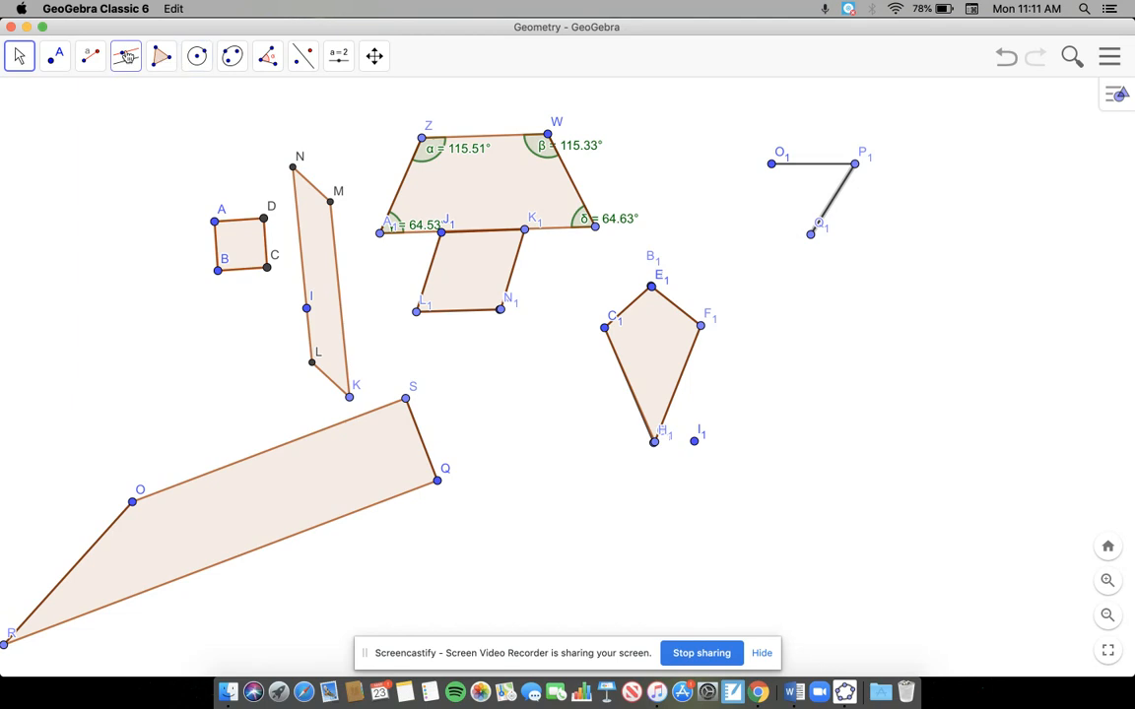
Step: Draw a segment from O1 to Q1 to close the triangle
left_click(88, 57)
left_click(109, 141)
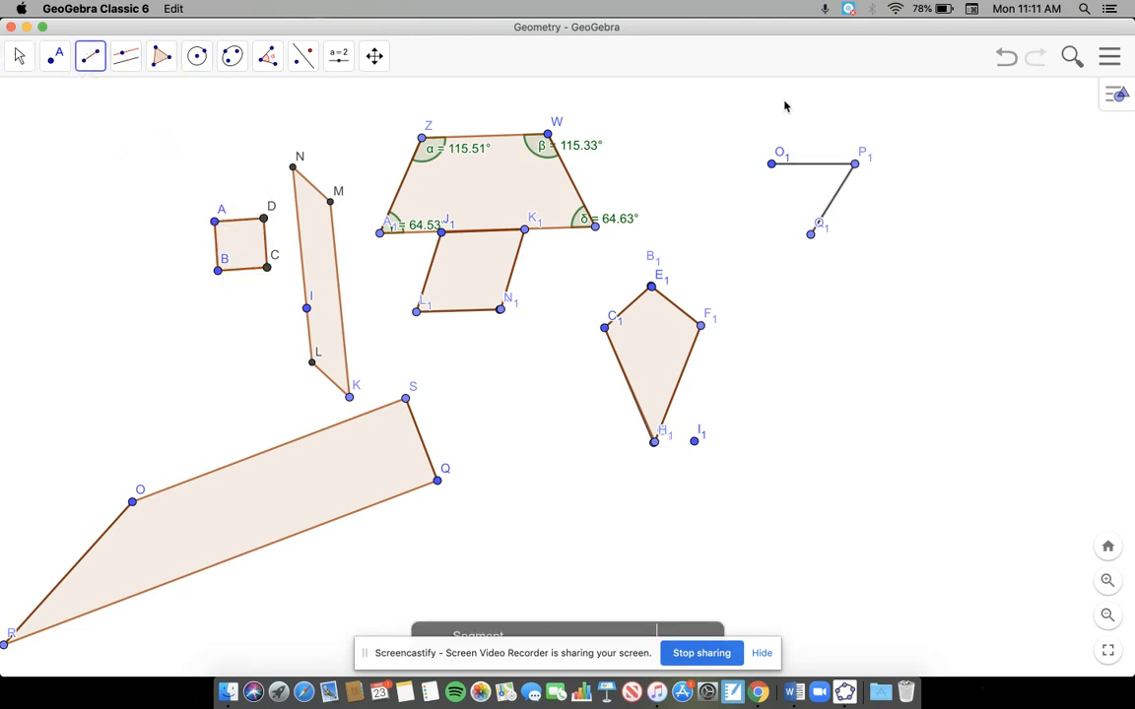
left_click(771, 165)
left_click(811, 233)
left_click(824, 185)
left_click(802, 179)
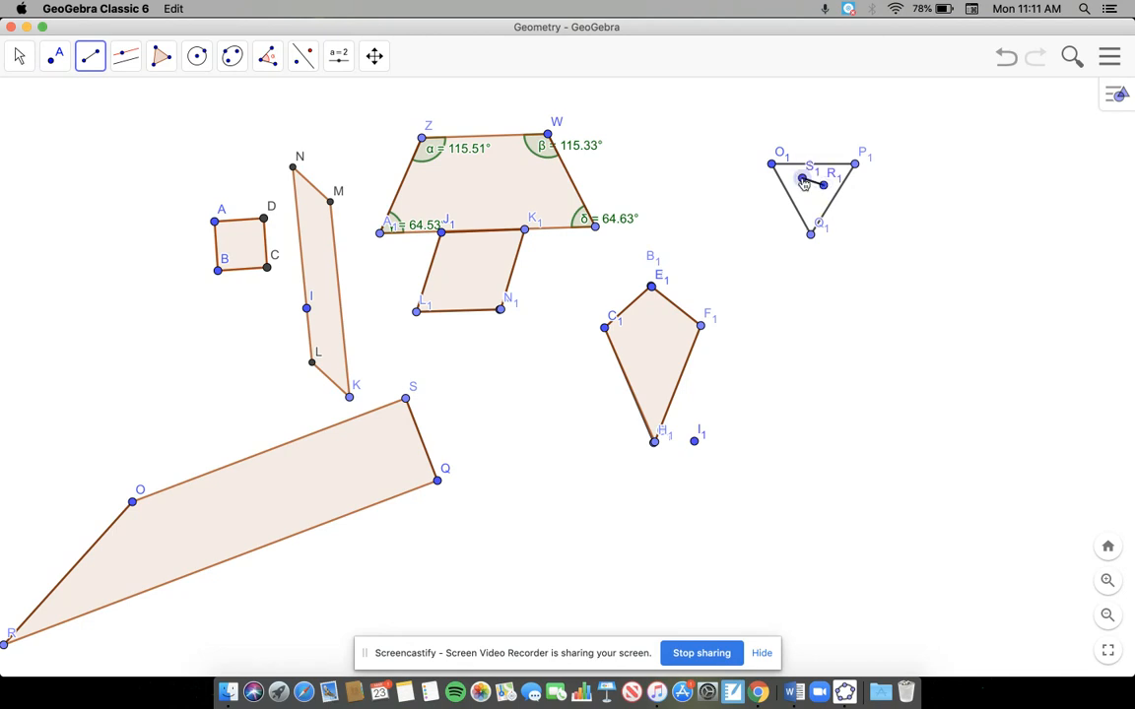
left_click(1109, 56)
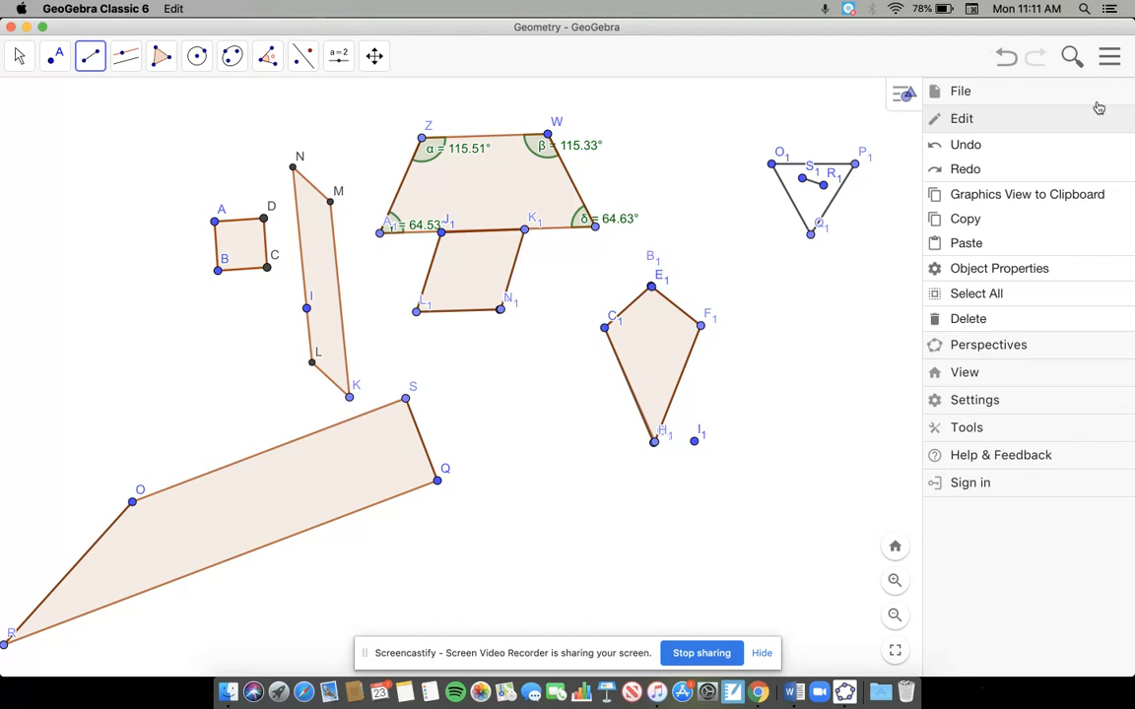
left_click(971, 145)
left_click(880, 189)
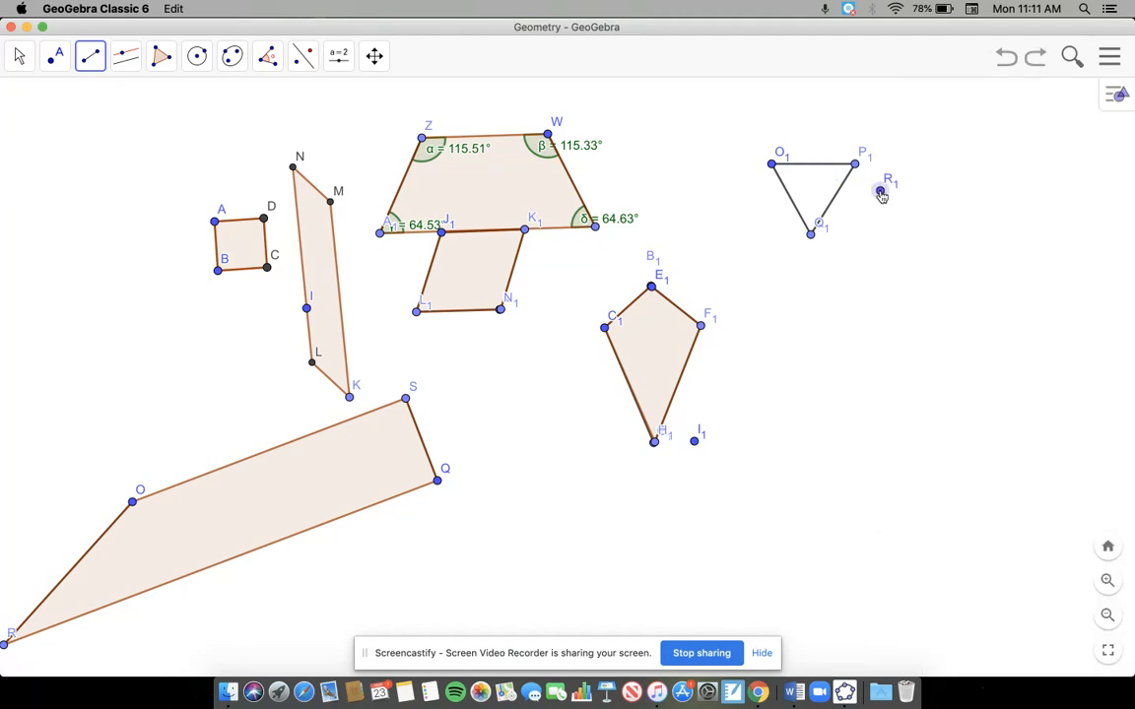
key("Escape")
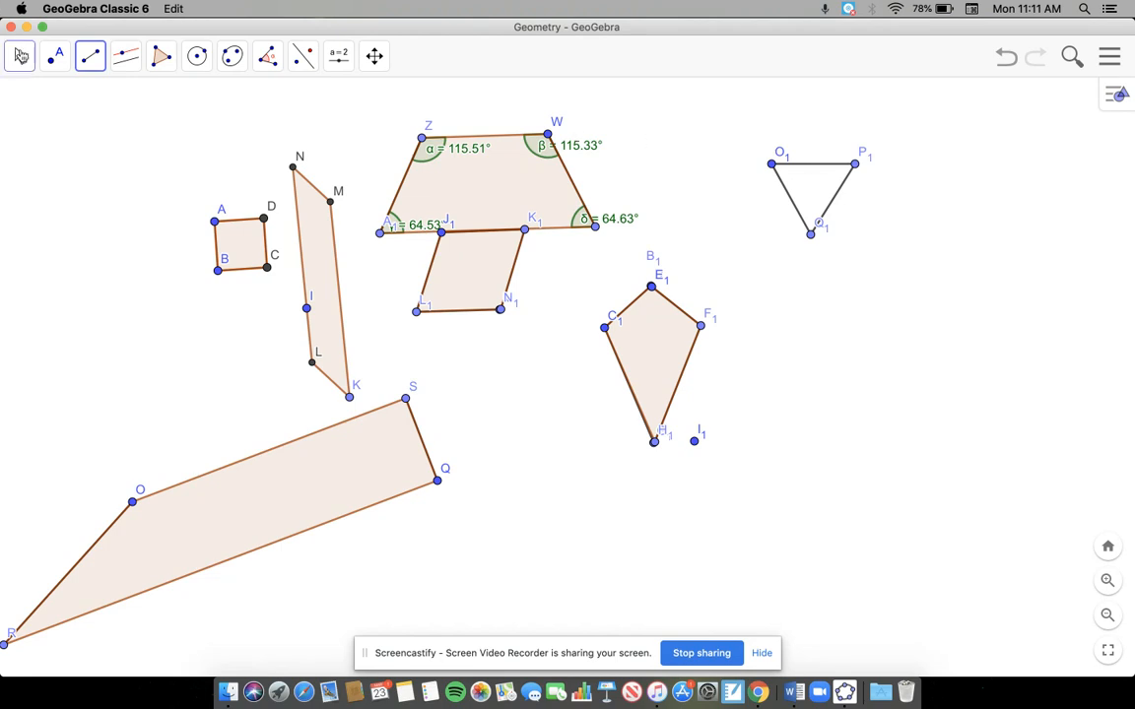
Step: Test the triangle by moving O1 onto the kite's top vertex and swinging P1 and Q1 to new positions
left_click(19, 56)
left_click_drag(774, 171, 759, 208)
left_click_drag(816, 278, 795, 313)
left_click_drag(707, 217, 817, 282)
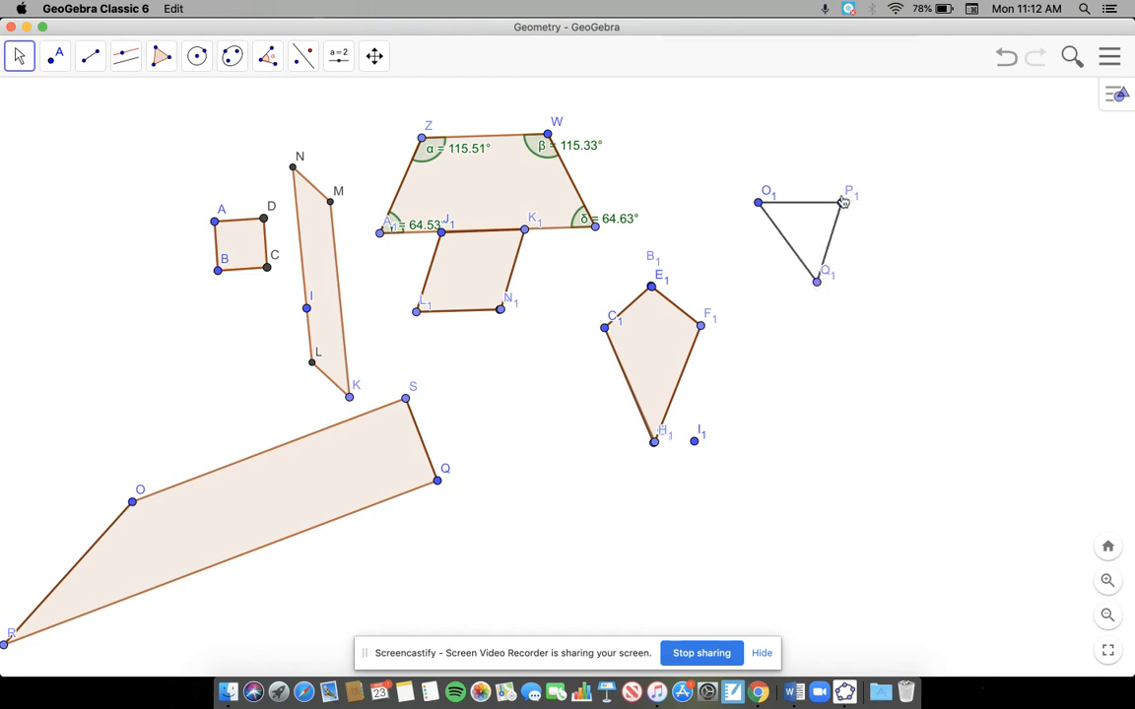
mouse_move(844, 196)
left_mouse_down()
mouse_move(812, 124)
mouse_move(835, 173)
left_mouse_up()
left_click_drag(757, 207, 653, 286)
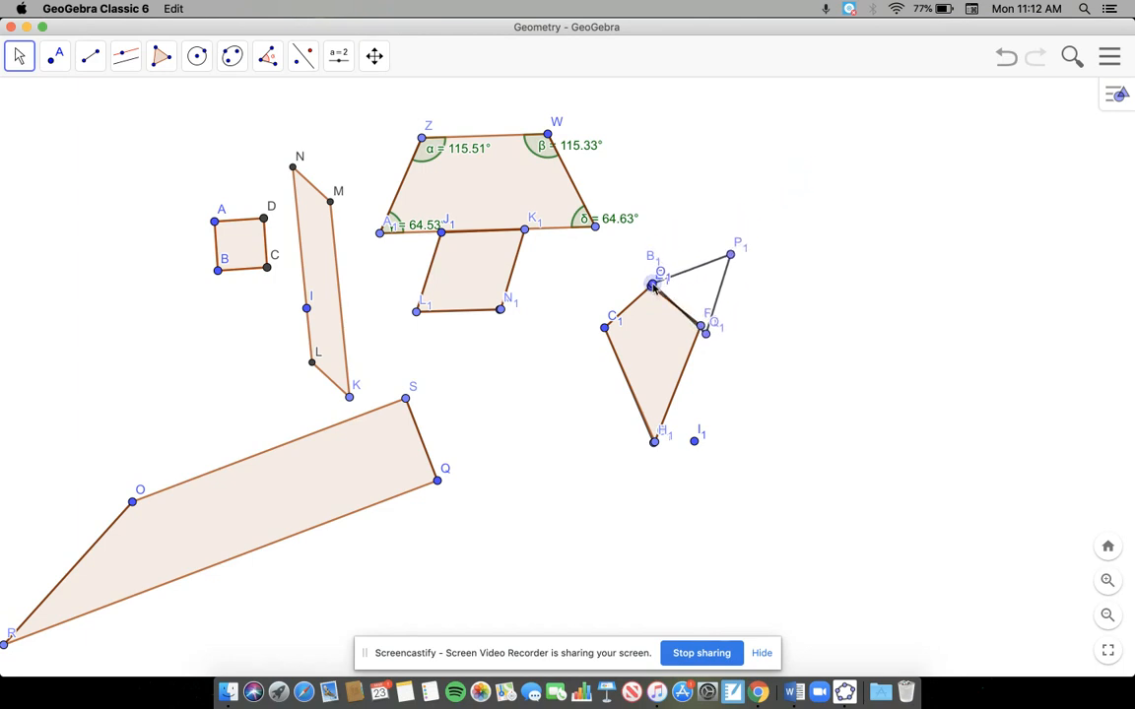
left_click_drag(705, 334, 726, 336)
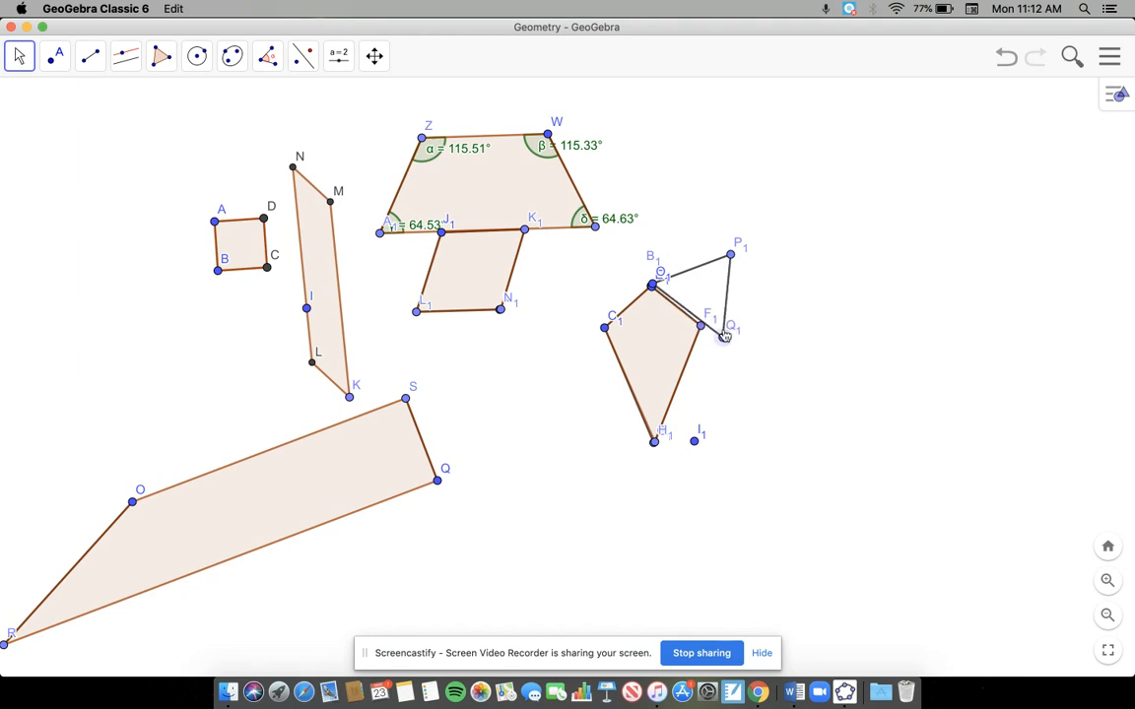
left_click(651, 286)
type("d")
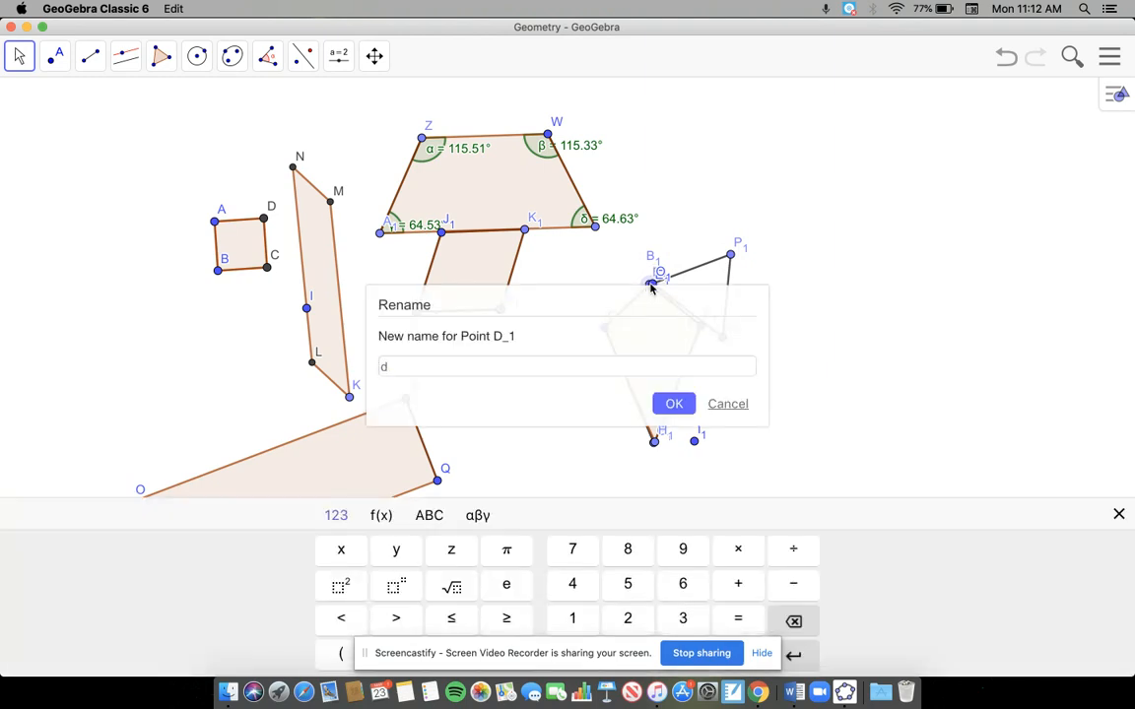
left_click(727, 407)
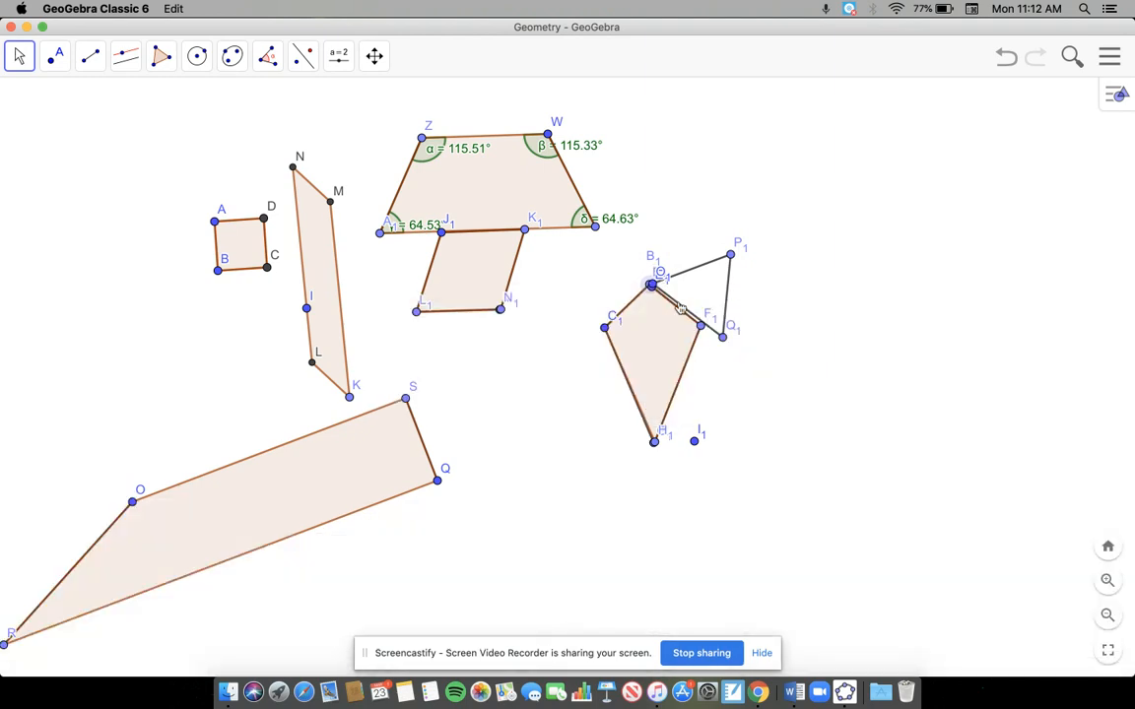
Step: Swing P1 upward, shift the D1 label away from the kite's top vertex, and swing Q1 close to F1
left_click_drag(716, 270, 699, 261)
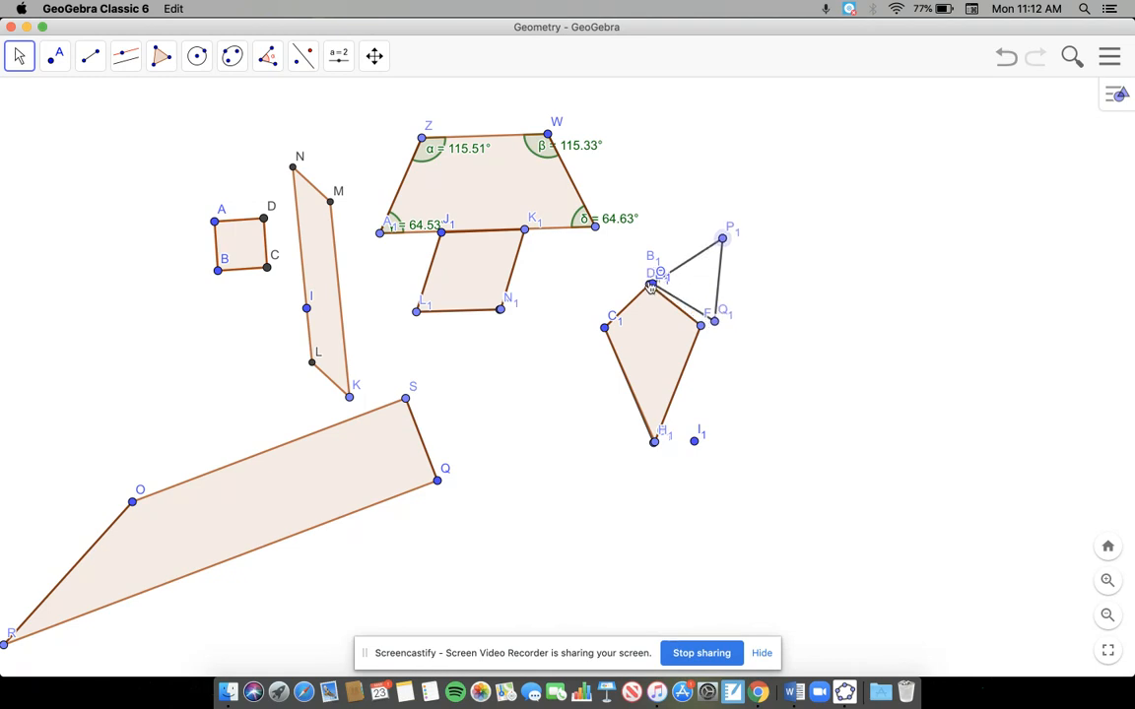
left_click_drag(646, 286, 657, 289)
left_click_drag(654, 286, 622, 298)
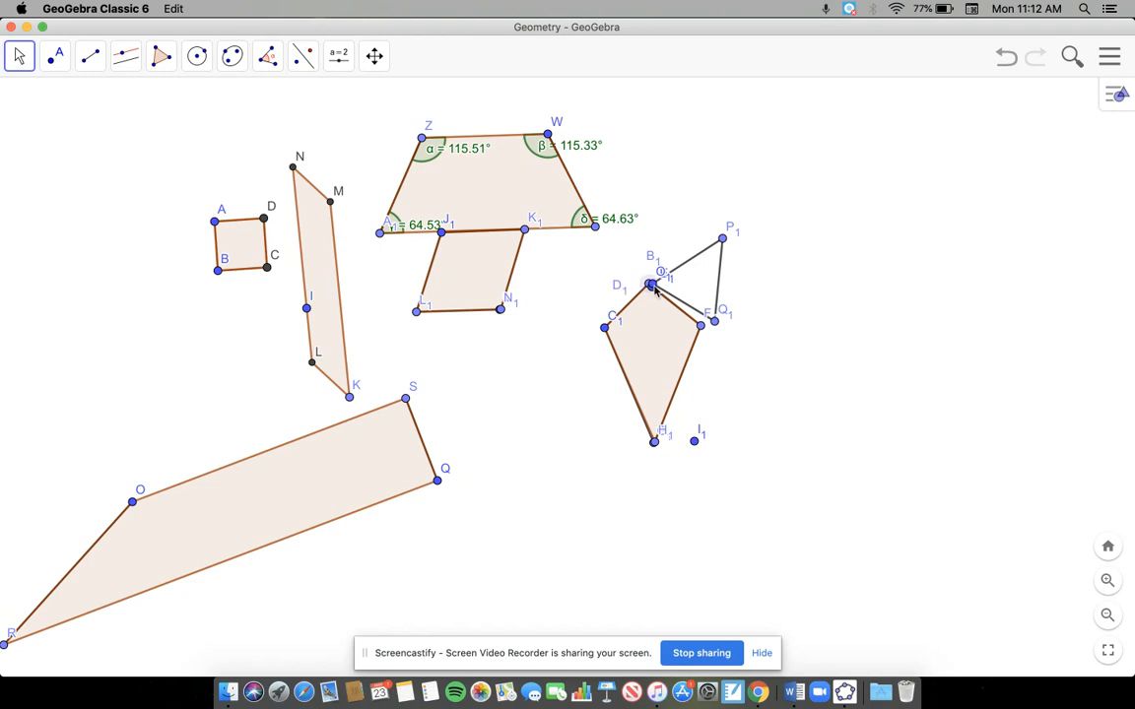
left_click_drag(717, 322, 684, 346)
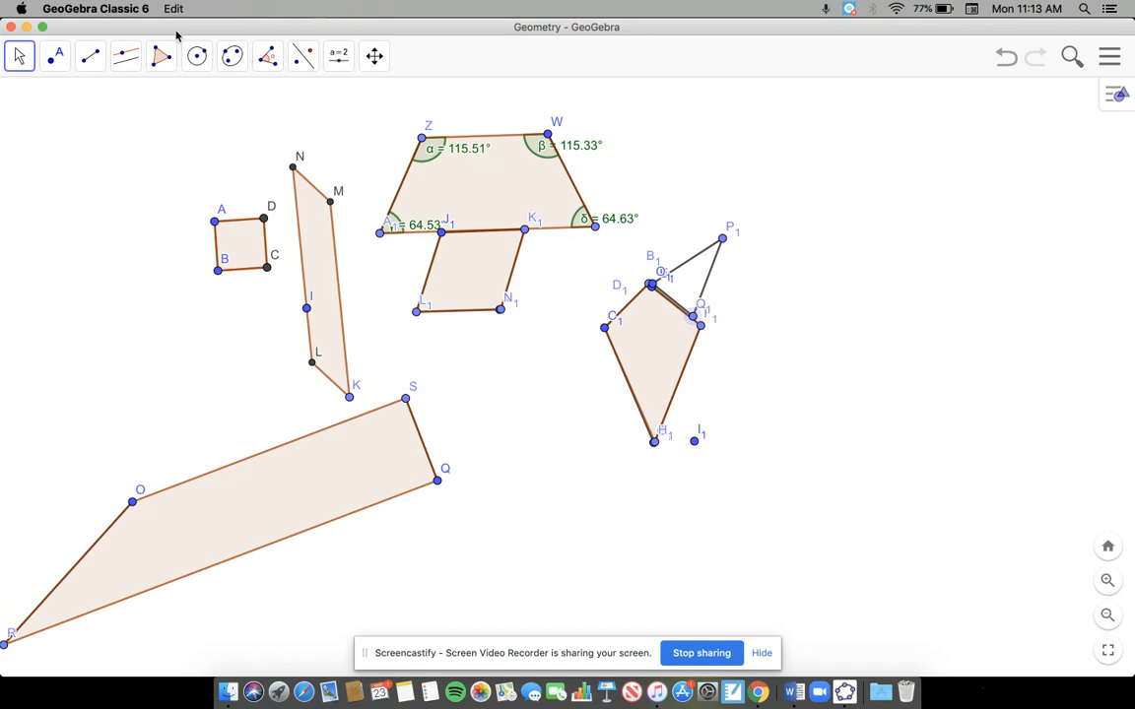
Step: Create a regular polygon with 3 vertices from two new points at the far right of the drawing
left_click(161, 56)
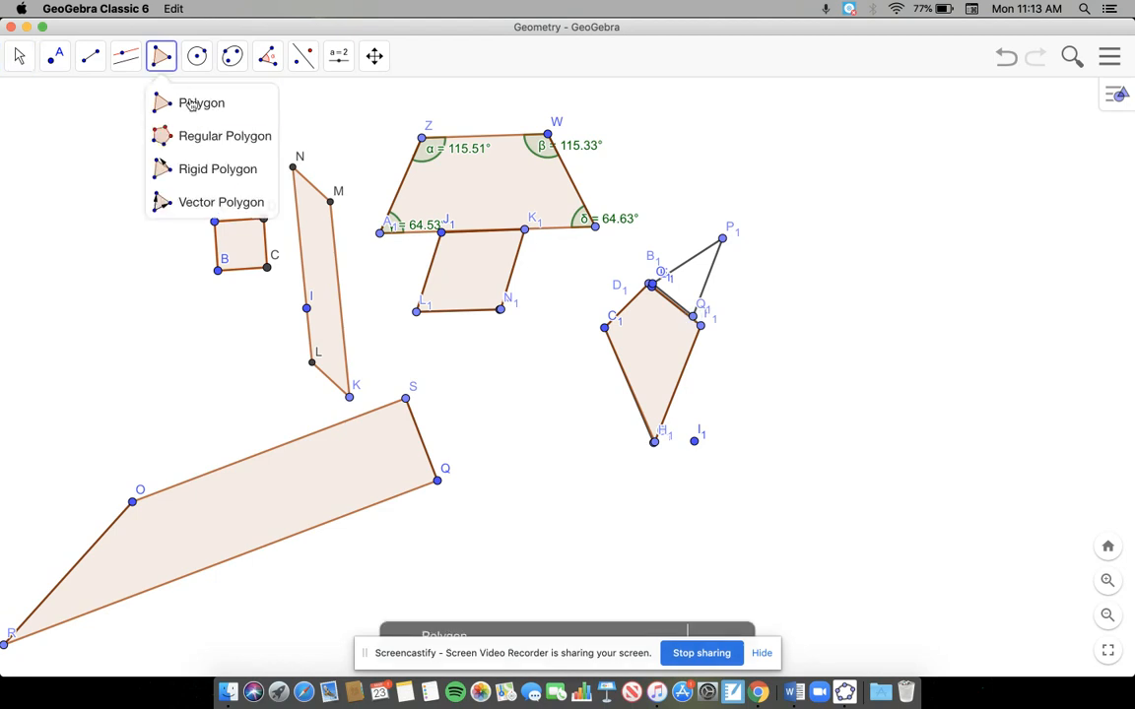
left_click(202, 135)
left_click(886, 136)
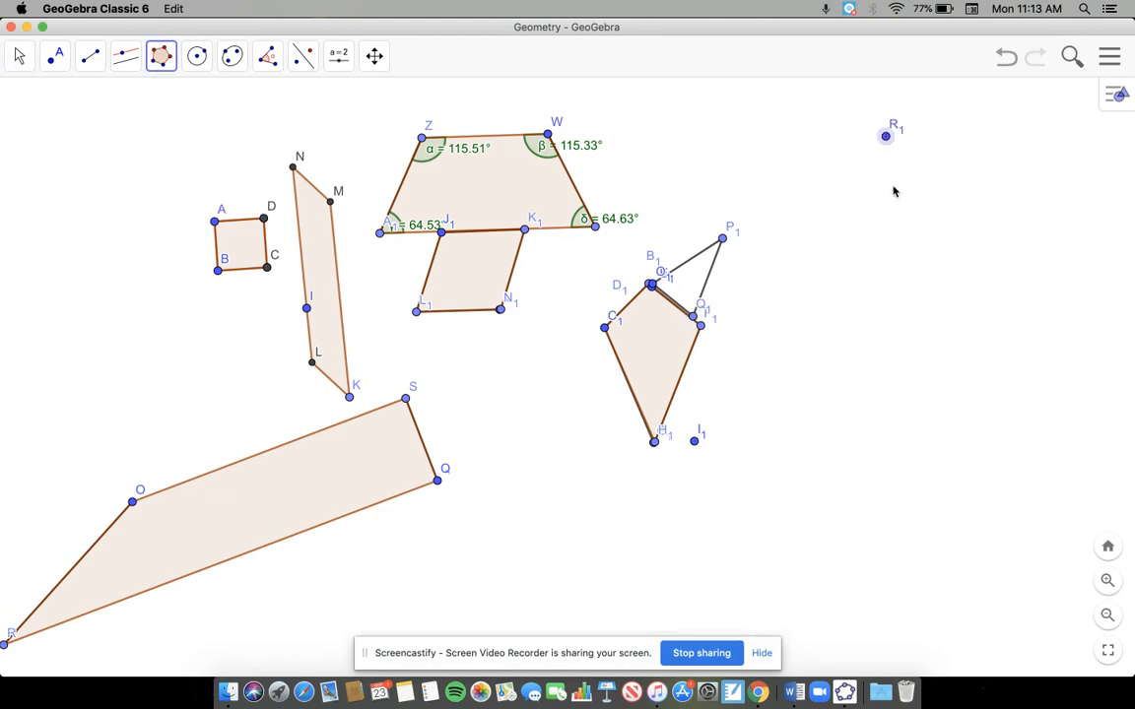
left_click(903, 317)
type("3")
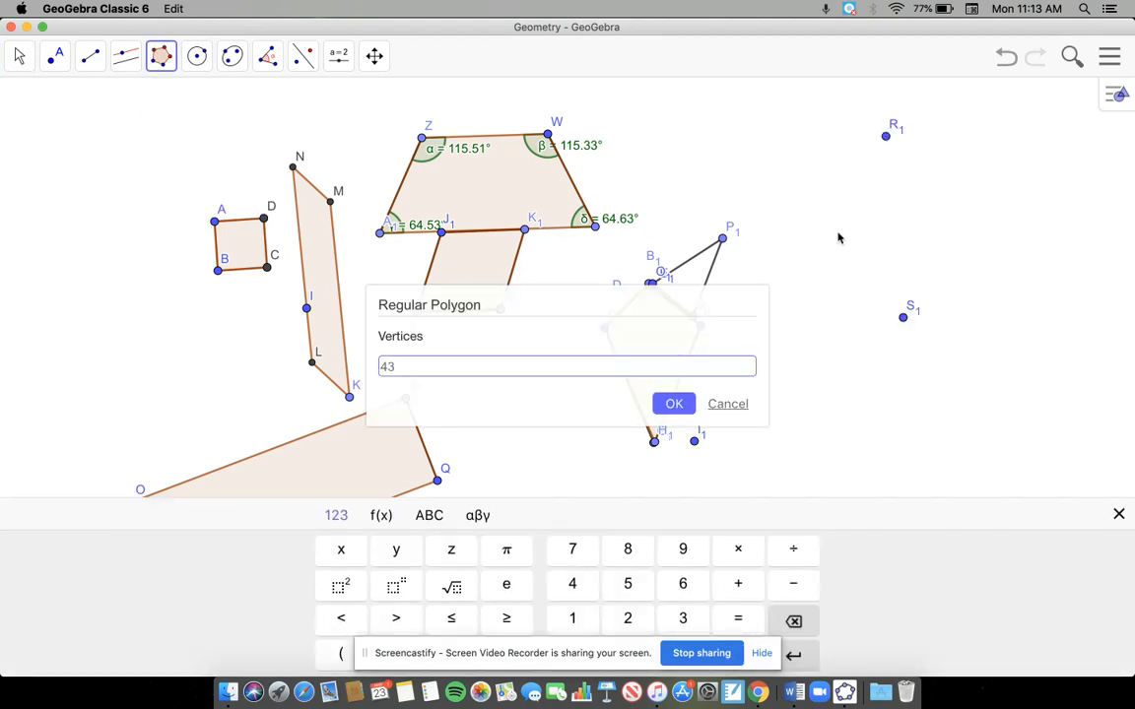
key("BackSpace")
key("BackSpace")
type("3")
left_click(674, 404)
Step: Delete the stray point V1 inside the regular triangle and move the triangle down and to the right
left_click(976, 218)
left_click(948, 228)
left_click(949, 230)
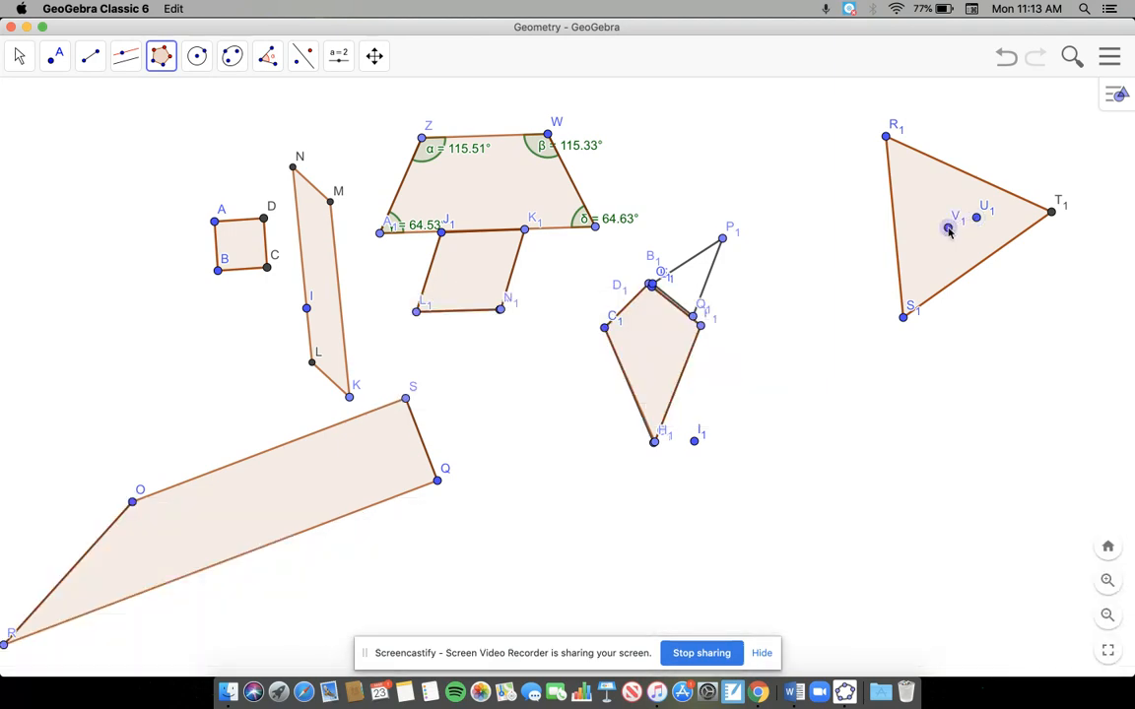
key("Delete")
left_click(17, 56)
mouse_move(896, 178)
left_mouse_down()
mouse_move(434, 123)
mouse_move(958, 245)
left_mouse_up()
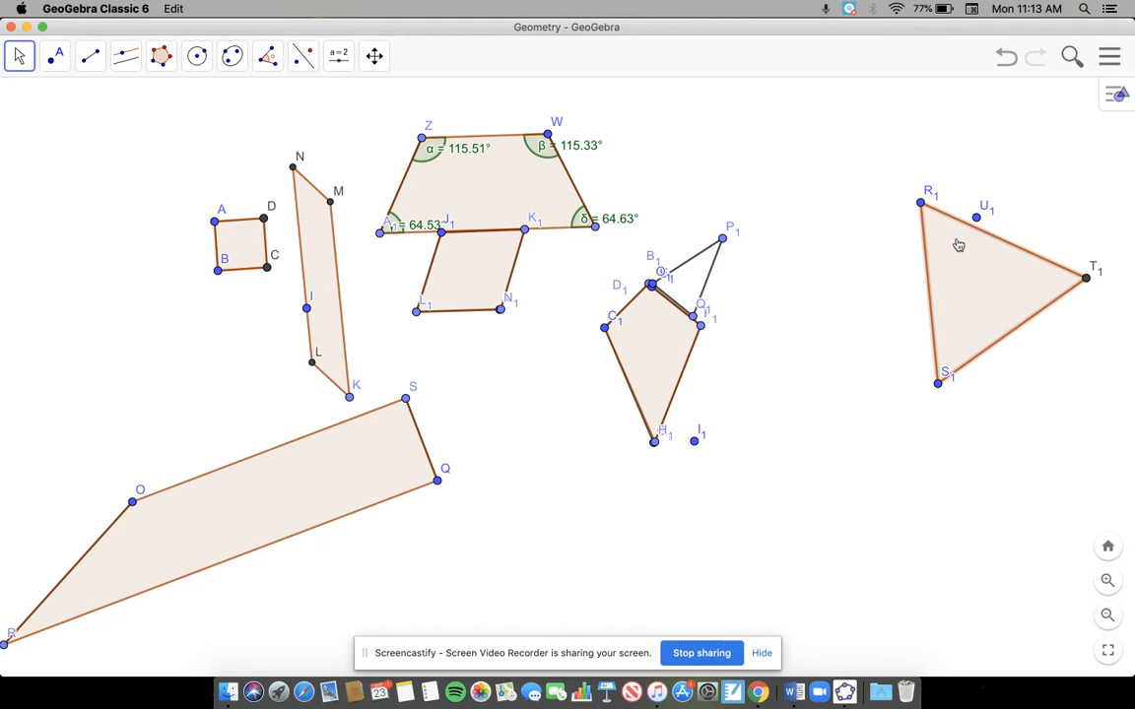
Step: Measure the lengths of all three sides of triangle R1S1T1 and of side O1P1 in the other triangle
left_click(91, 57)
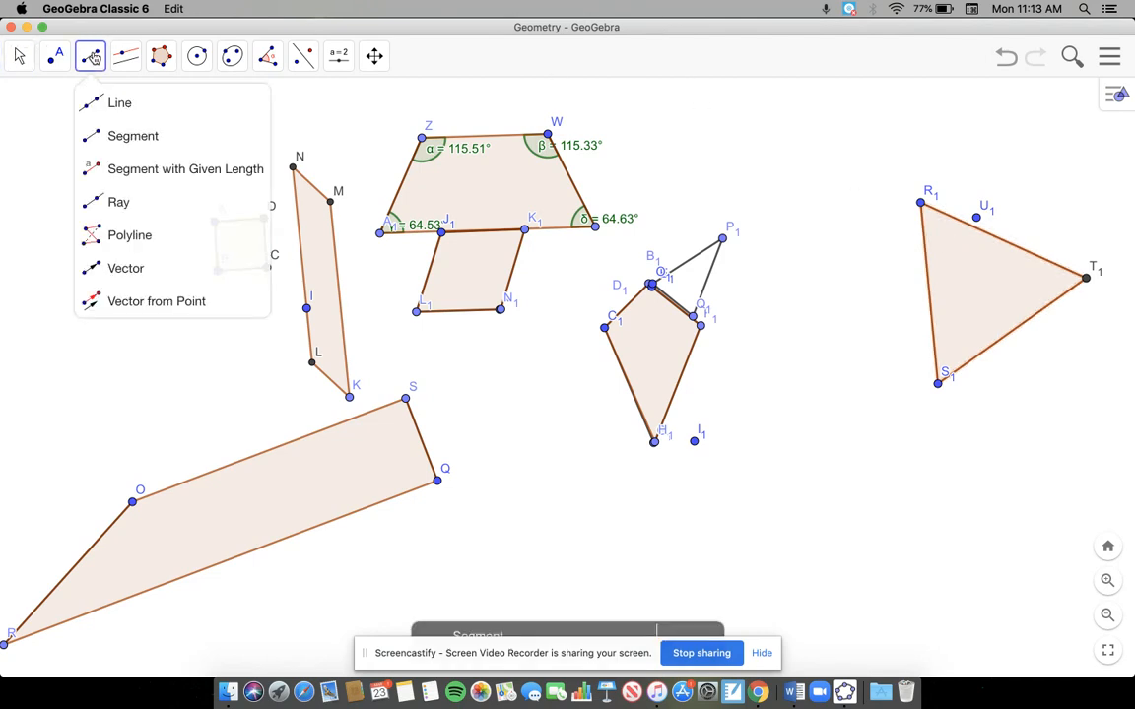
mouse_move(283, 61)
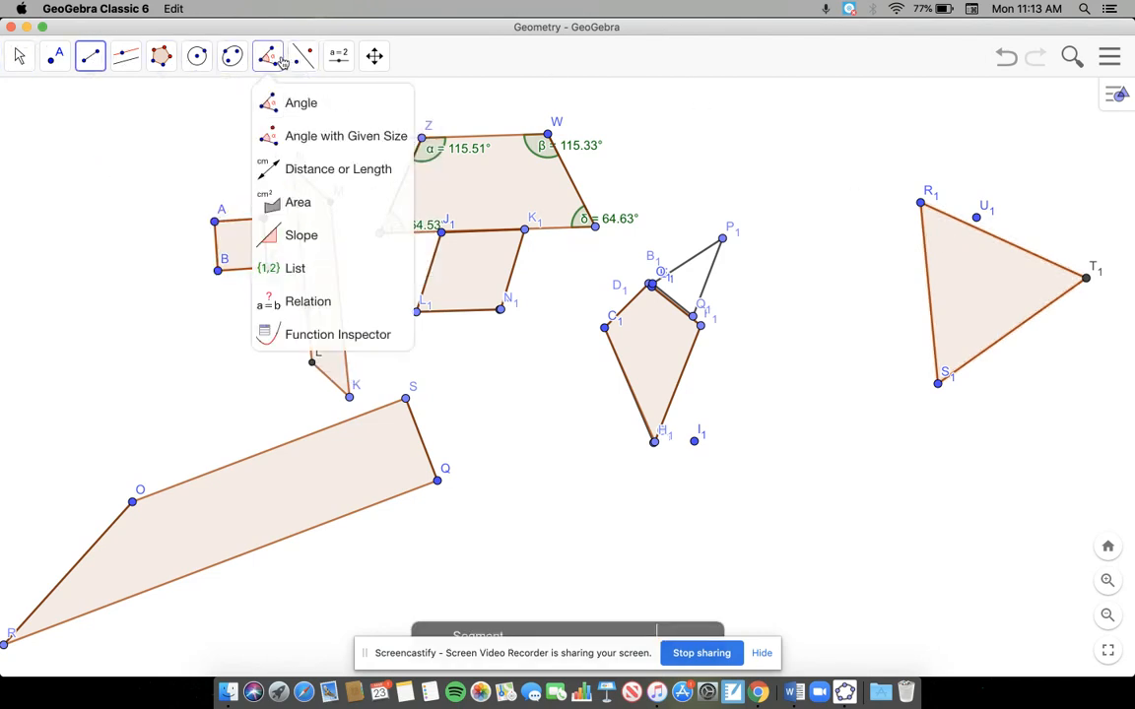
left_click(345, 167)
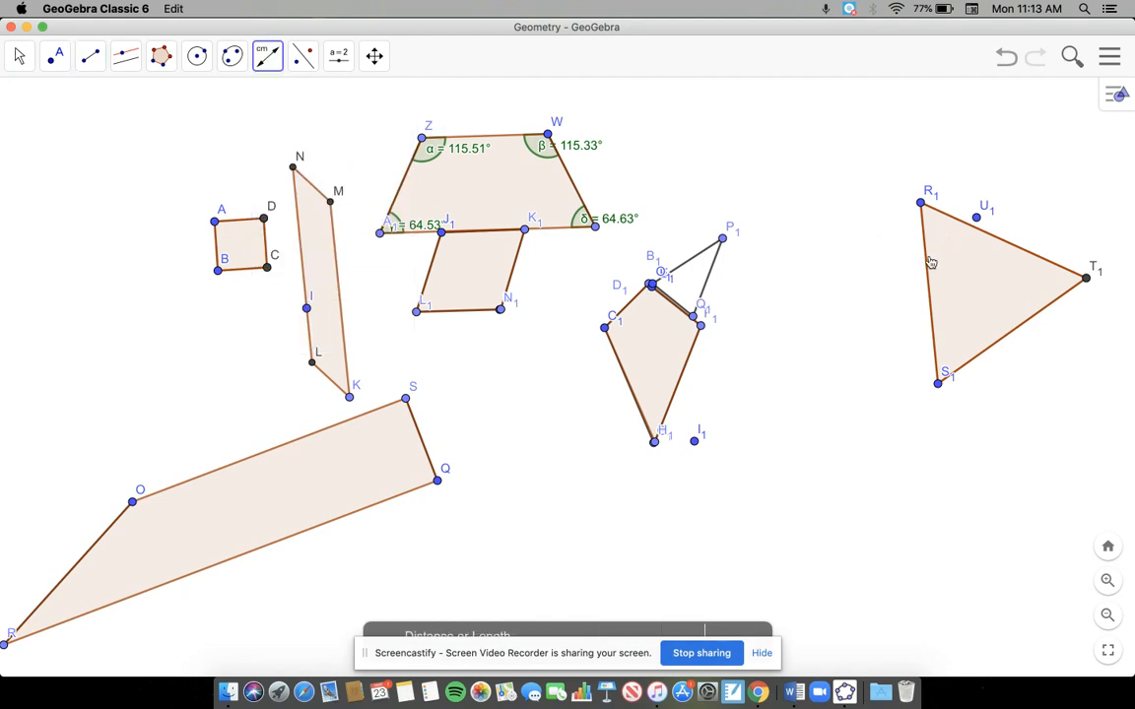
left_click(926, 261)
left_click(1002, 242)
left_click(1029, 331)
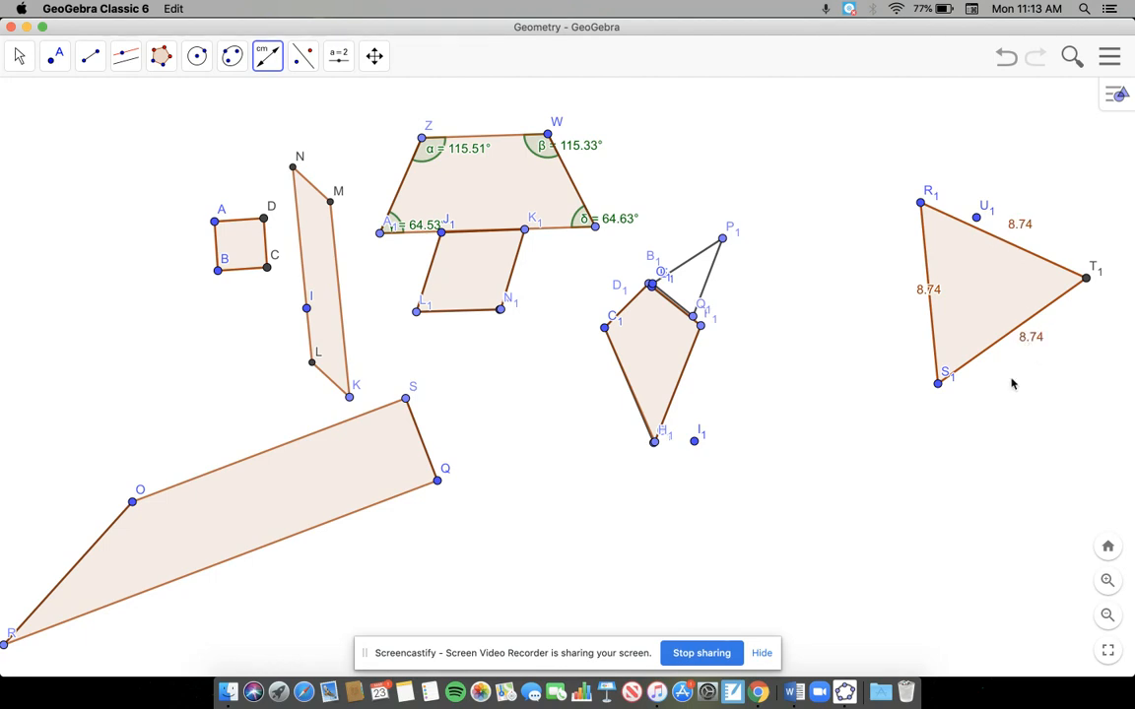
left_click(686, 264)
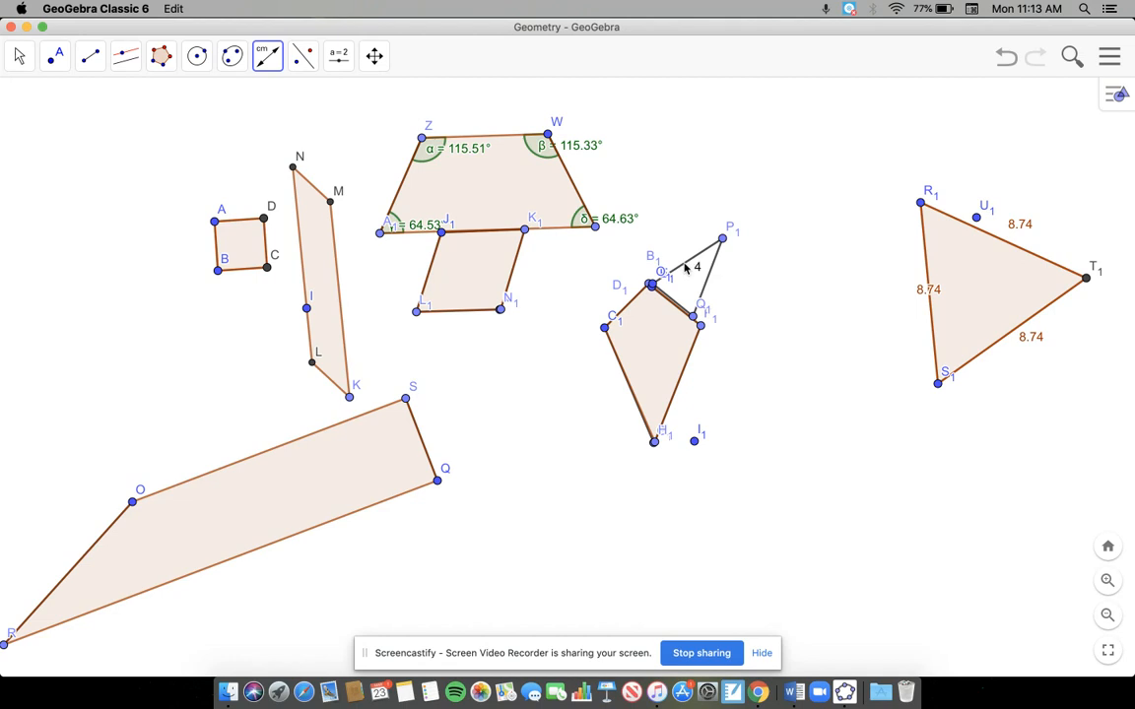